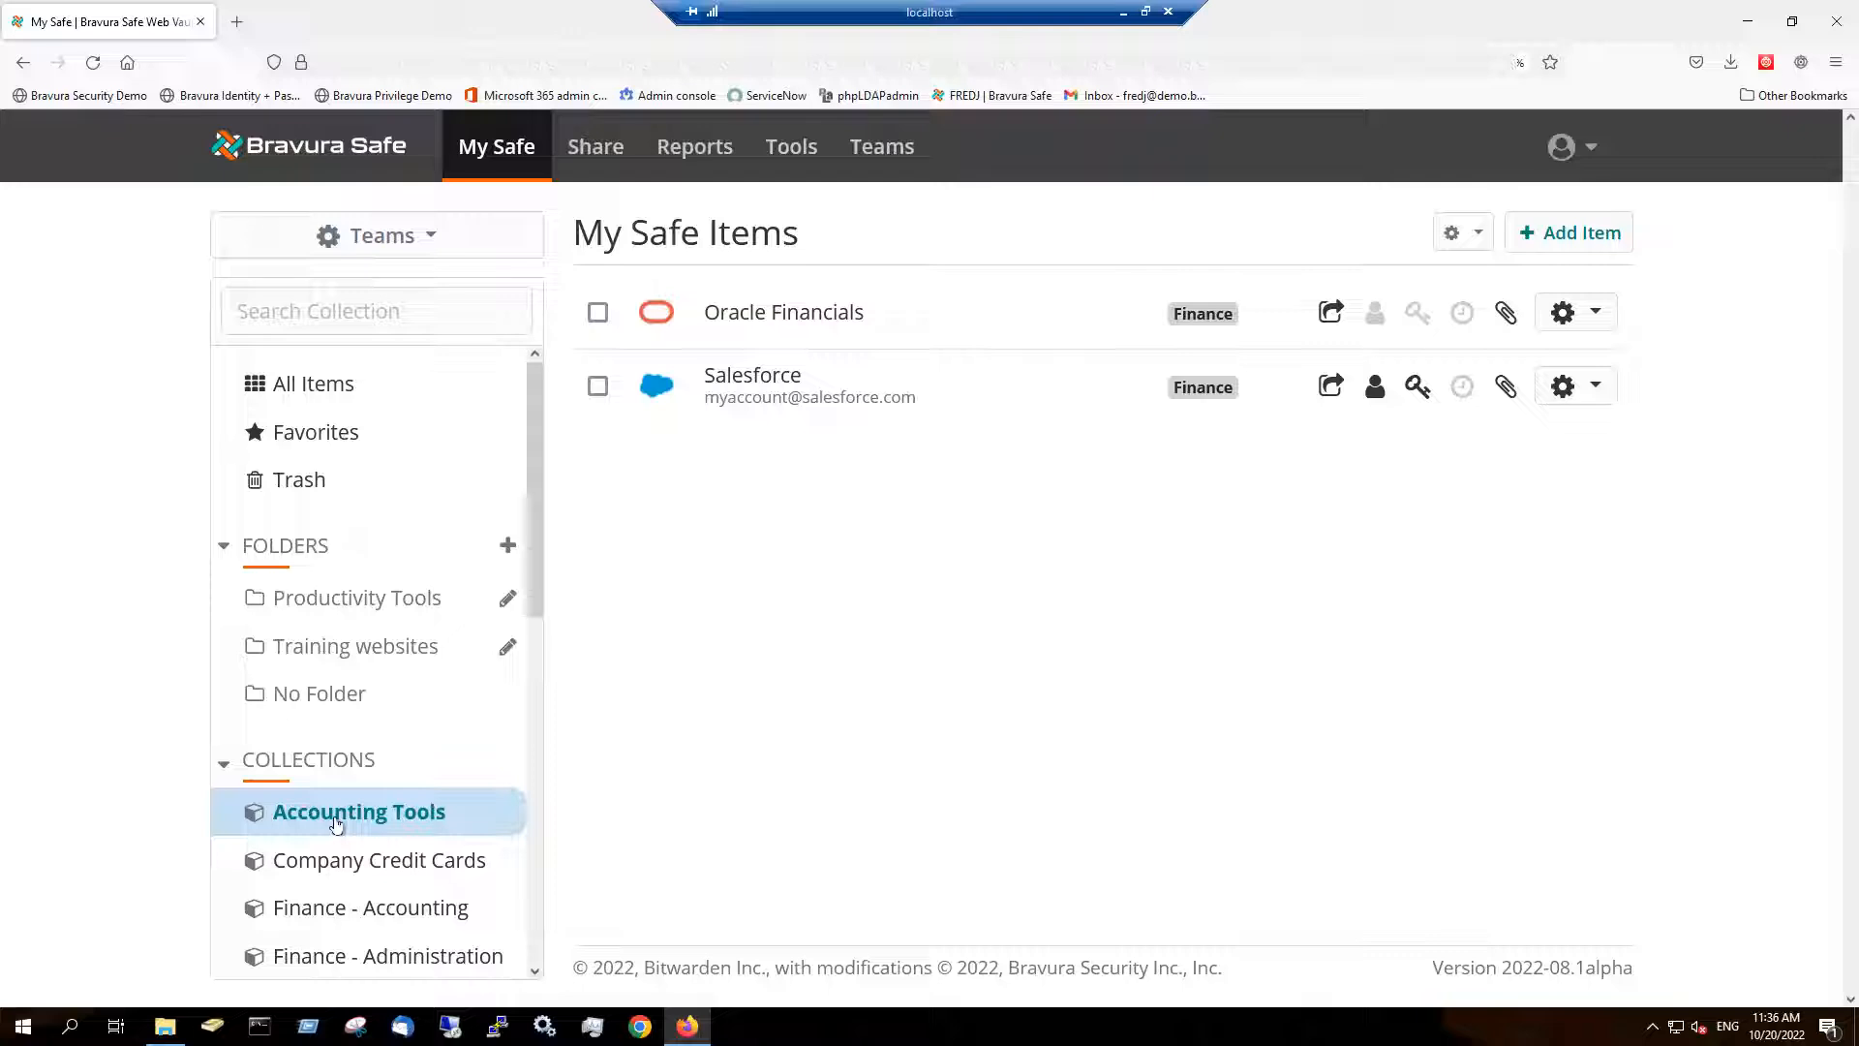
Step: Create a new team named Human Resources, filling in the team's contact e-mail
{"action": "left_click", "coordinate": [427, 239]}
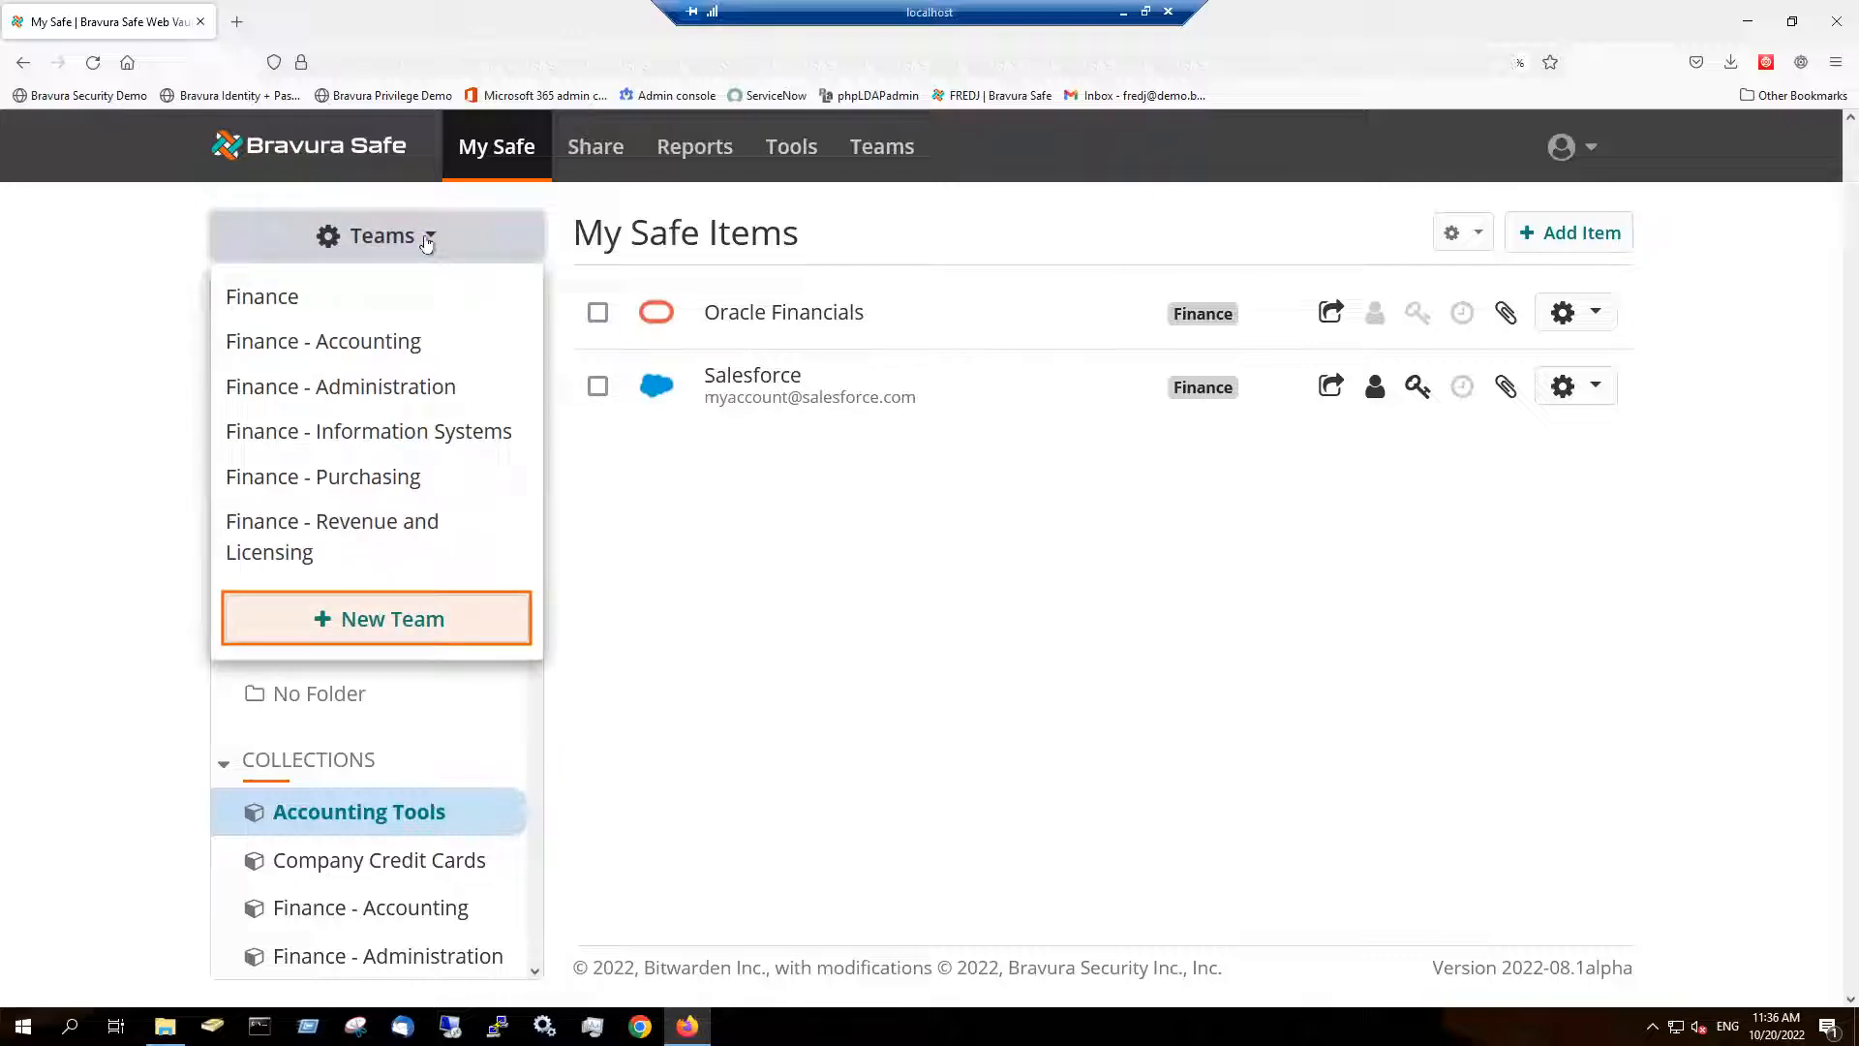
{"action": "left_click", "coordinate": [367, 625]}
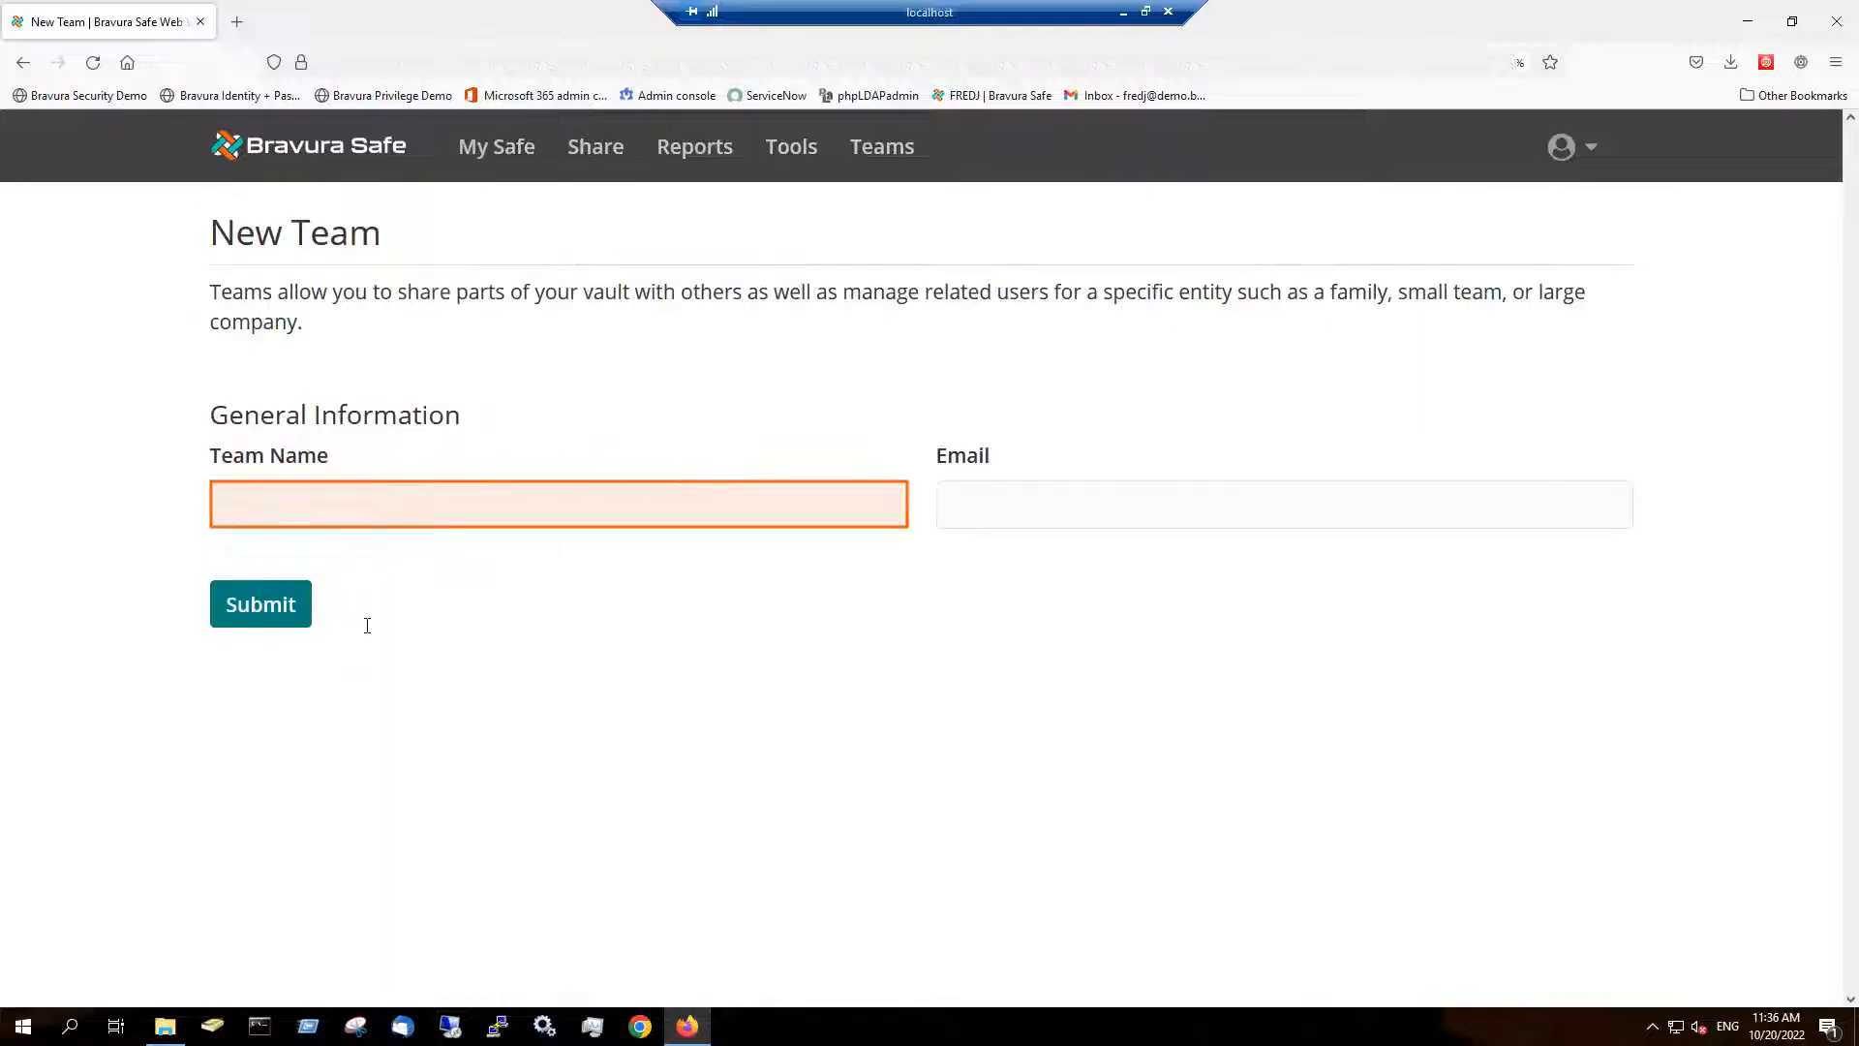
{"action": "left_click", "coordinate": [450, 509]}
{"action": "type", "text": "H"}
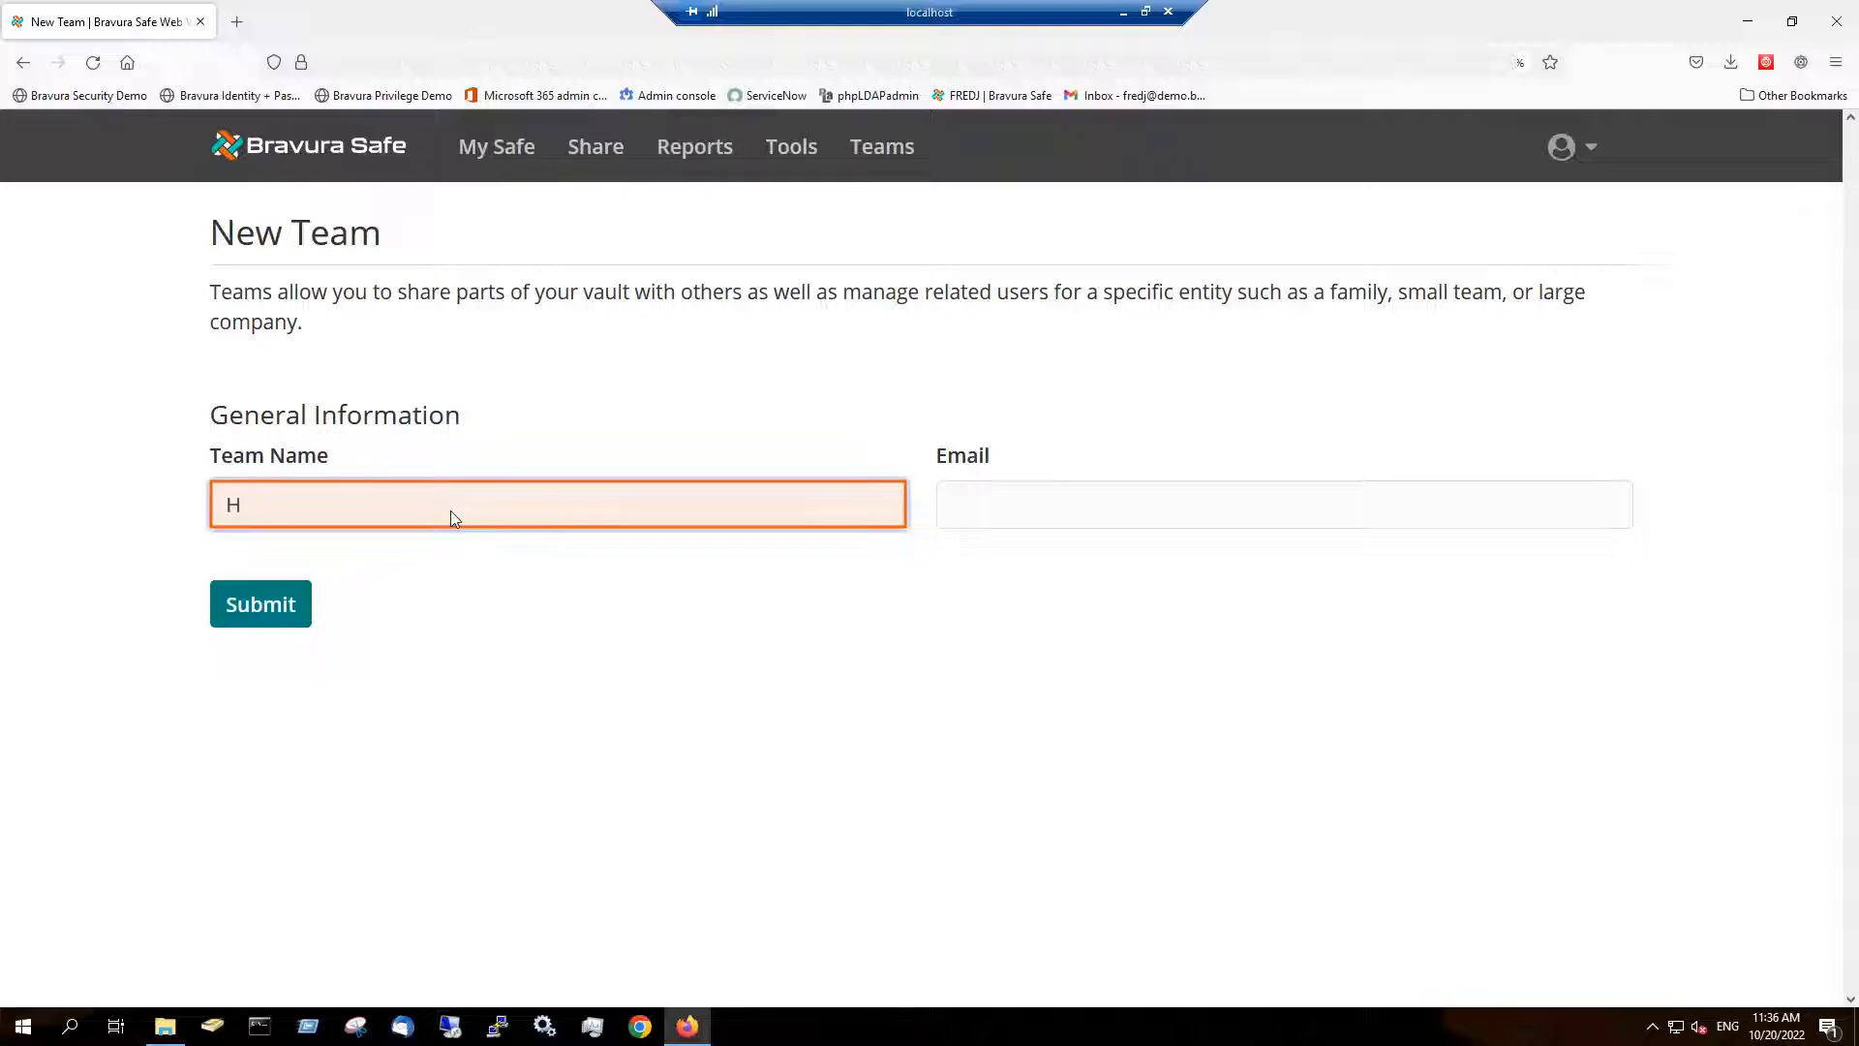
{"action": "type", "text": "uman Resources"}
{"action": "key", "text": "Tab"}
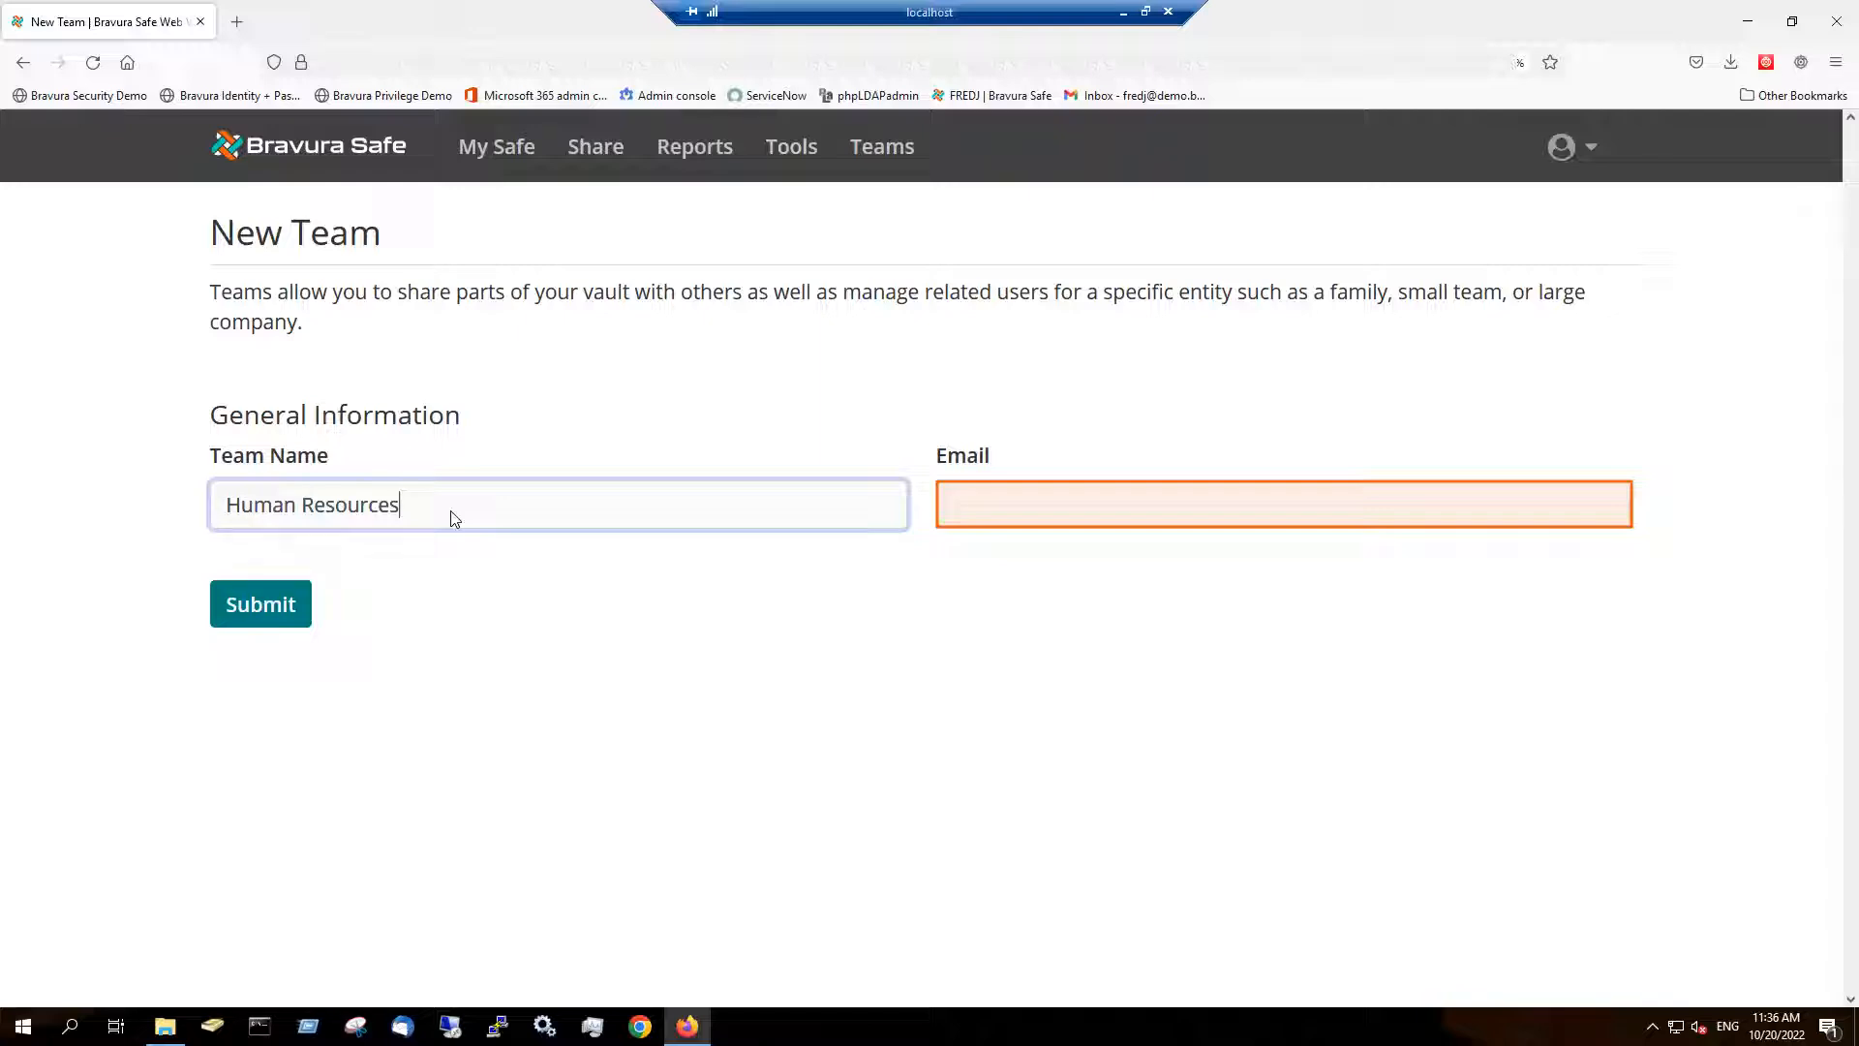
{"action": "left_click", "coordinate": [1089, 508]}
{"action": "key", "text": "ctrl+v"}
{"action": "key", "text": "Tab"}
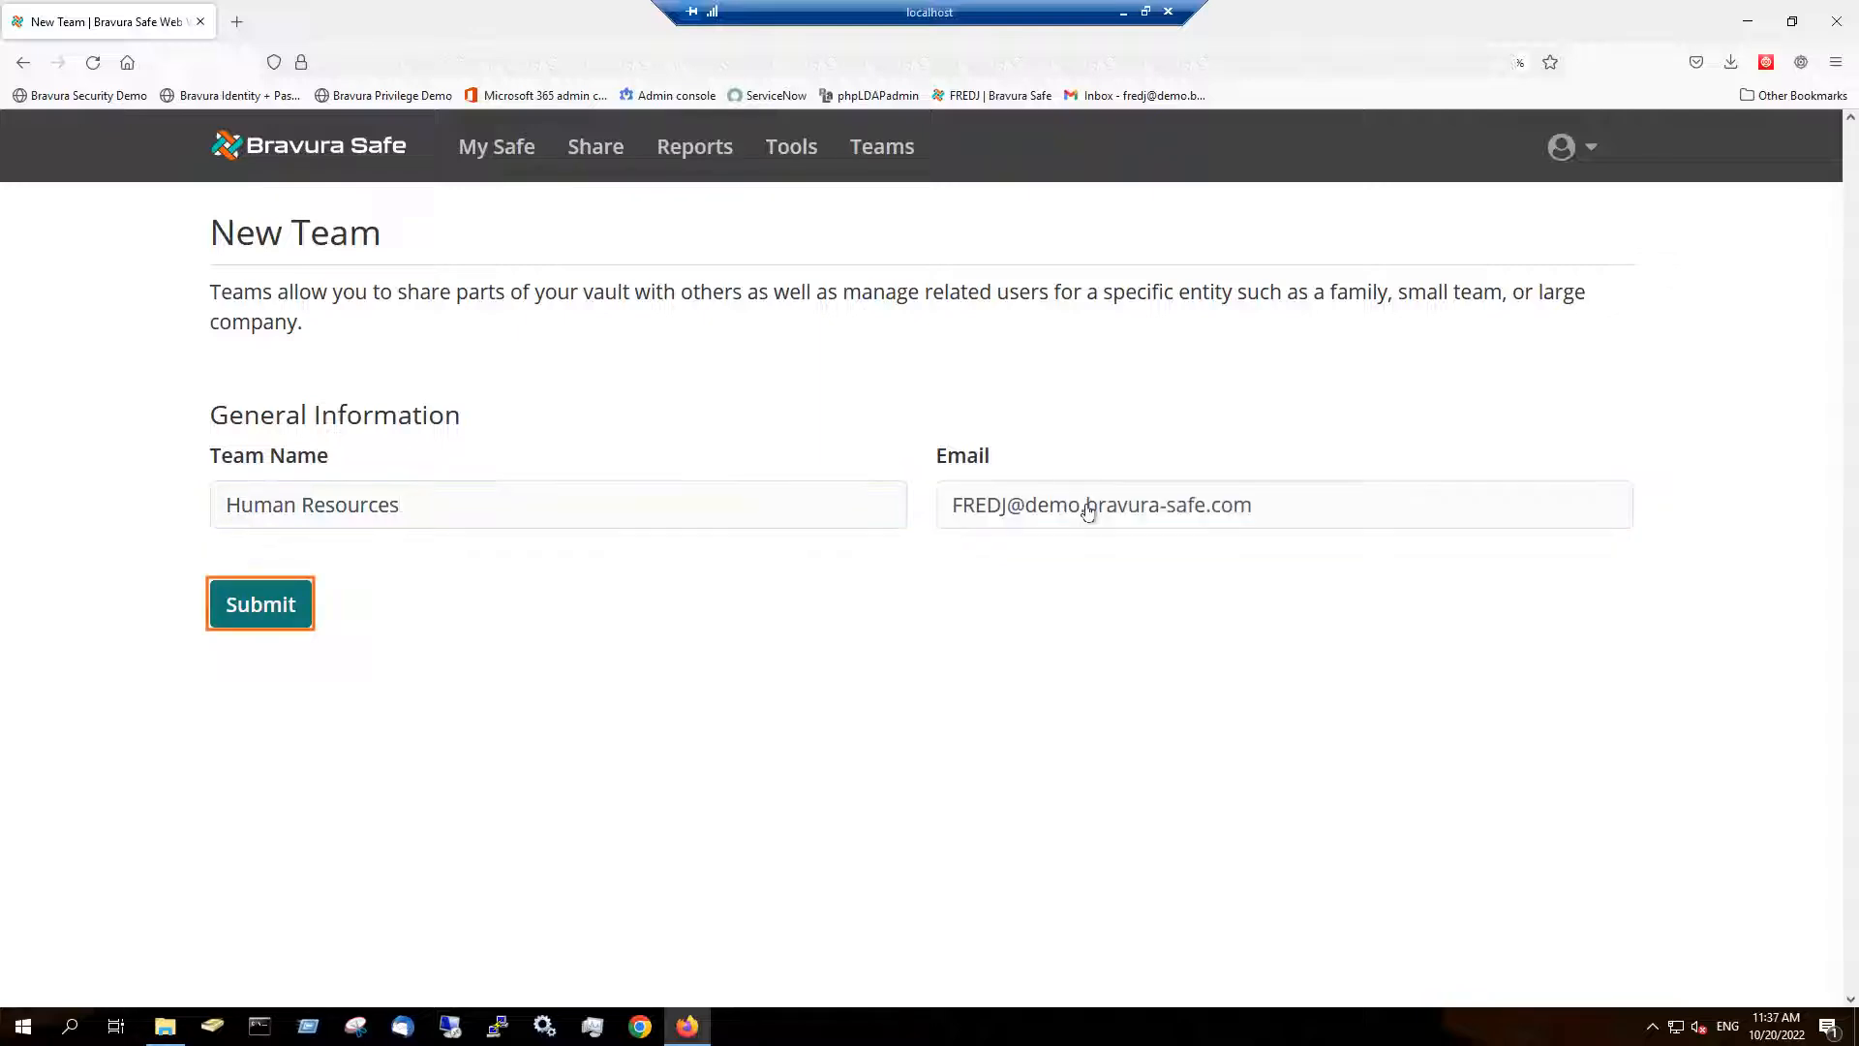
{"action": "left_click", "coordinate": [261, 612]}
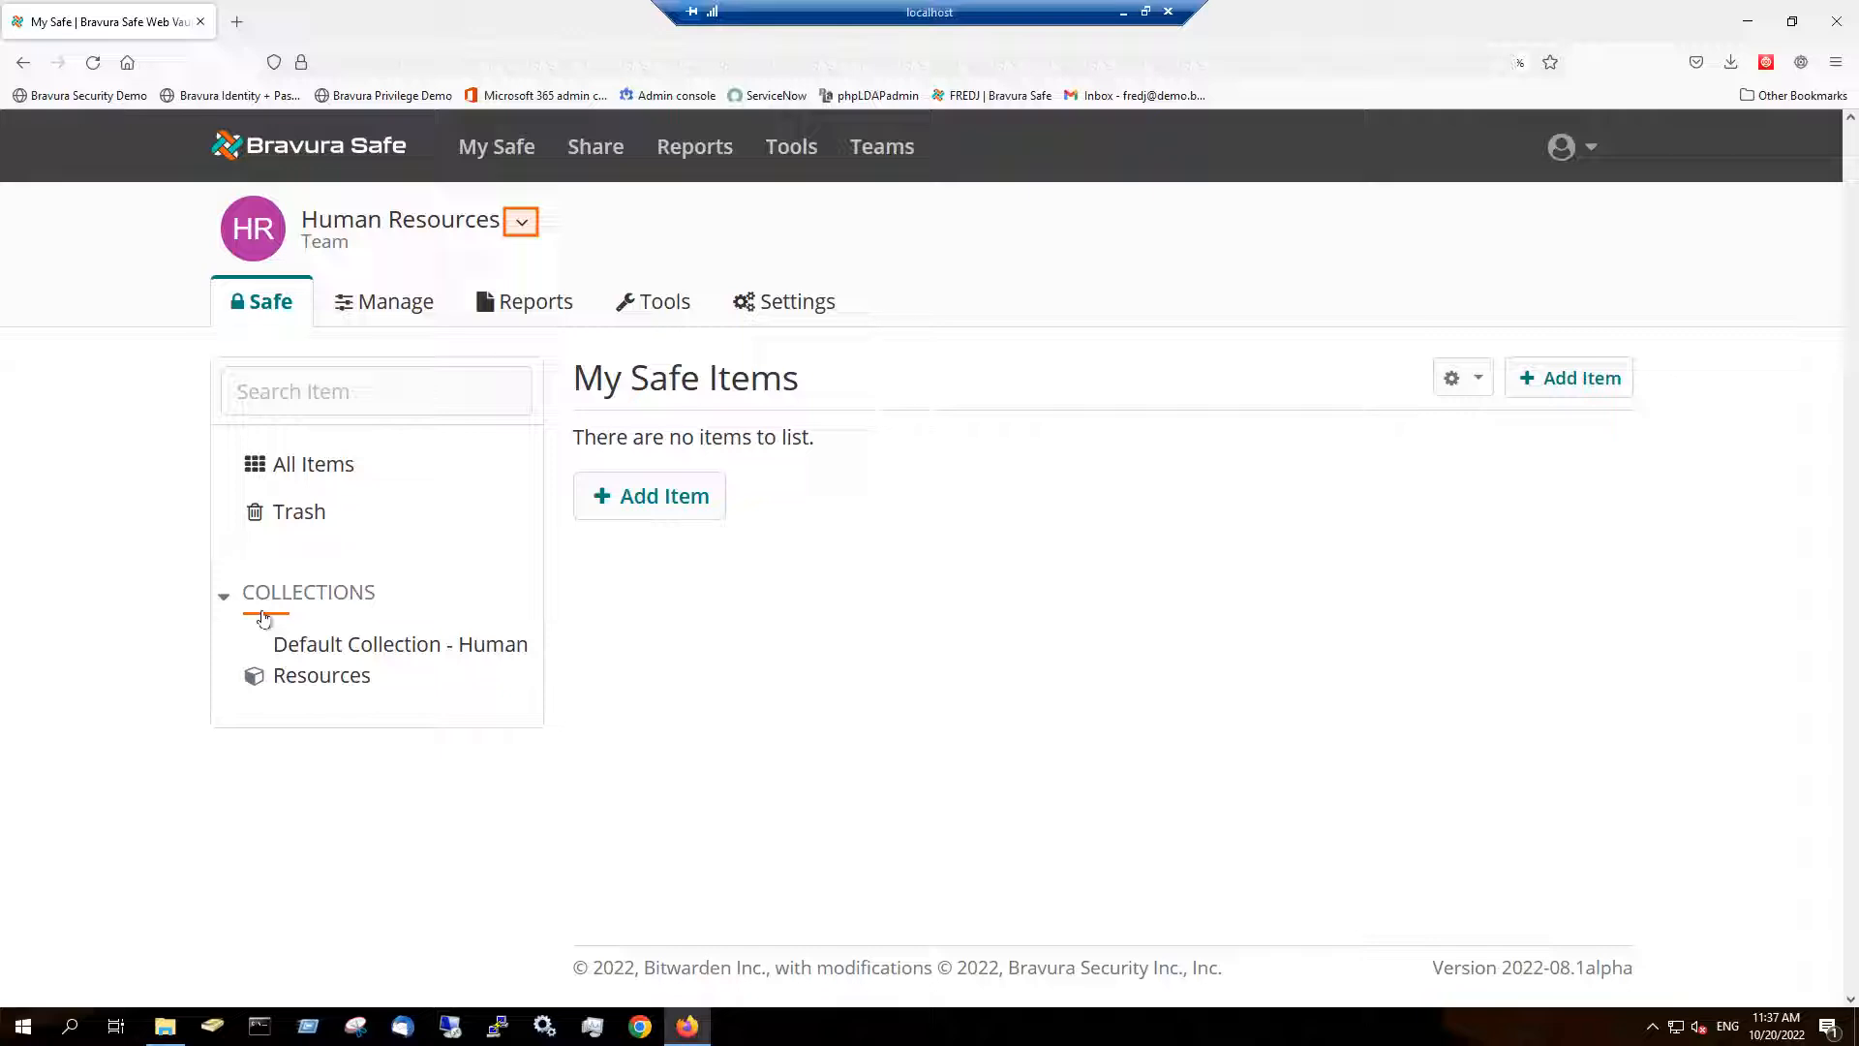
Step: Switch to the Finance team and review its people, collections, groups, policies and event logs
{"action": "left_click", "coordinate": [521, 222]}
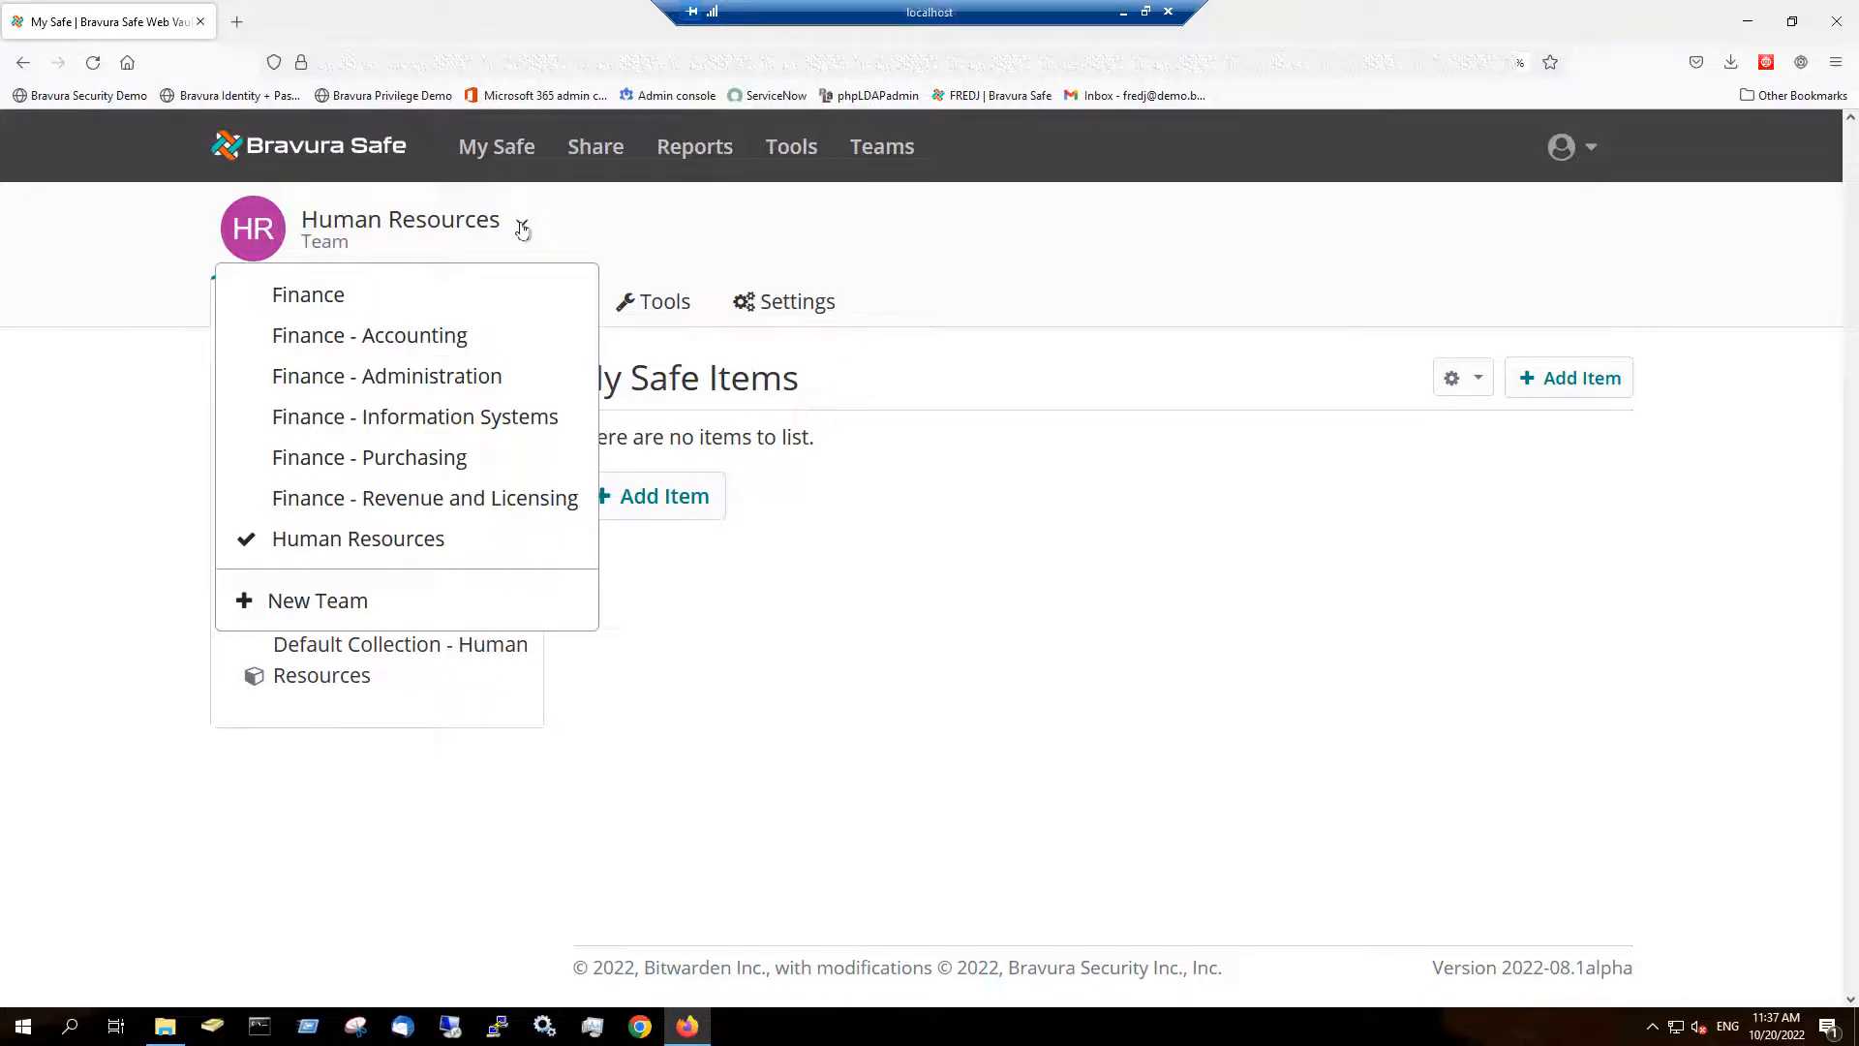
{"action": "left_click", "coordinate": [356, 296]}
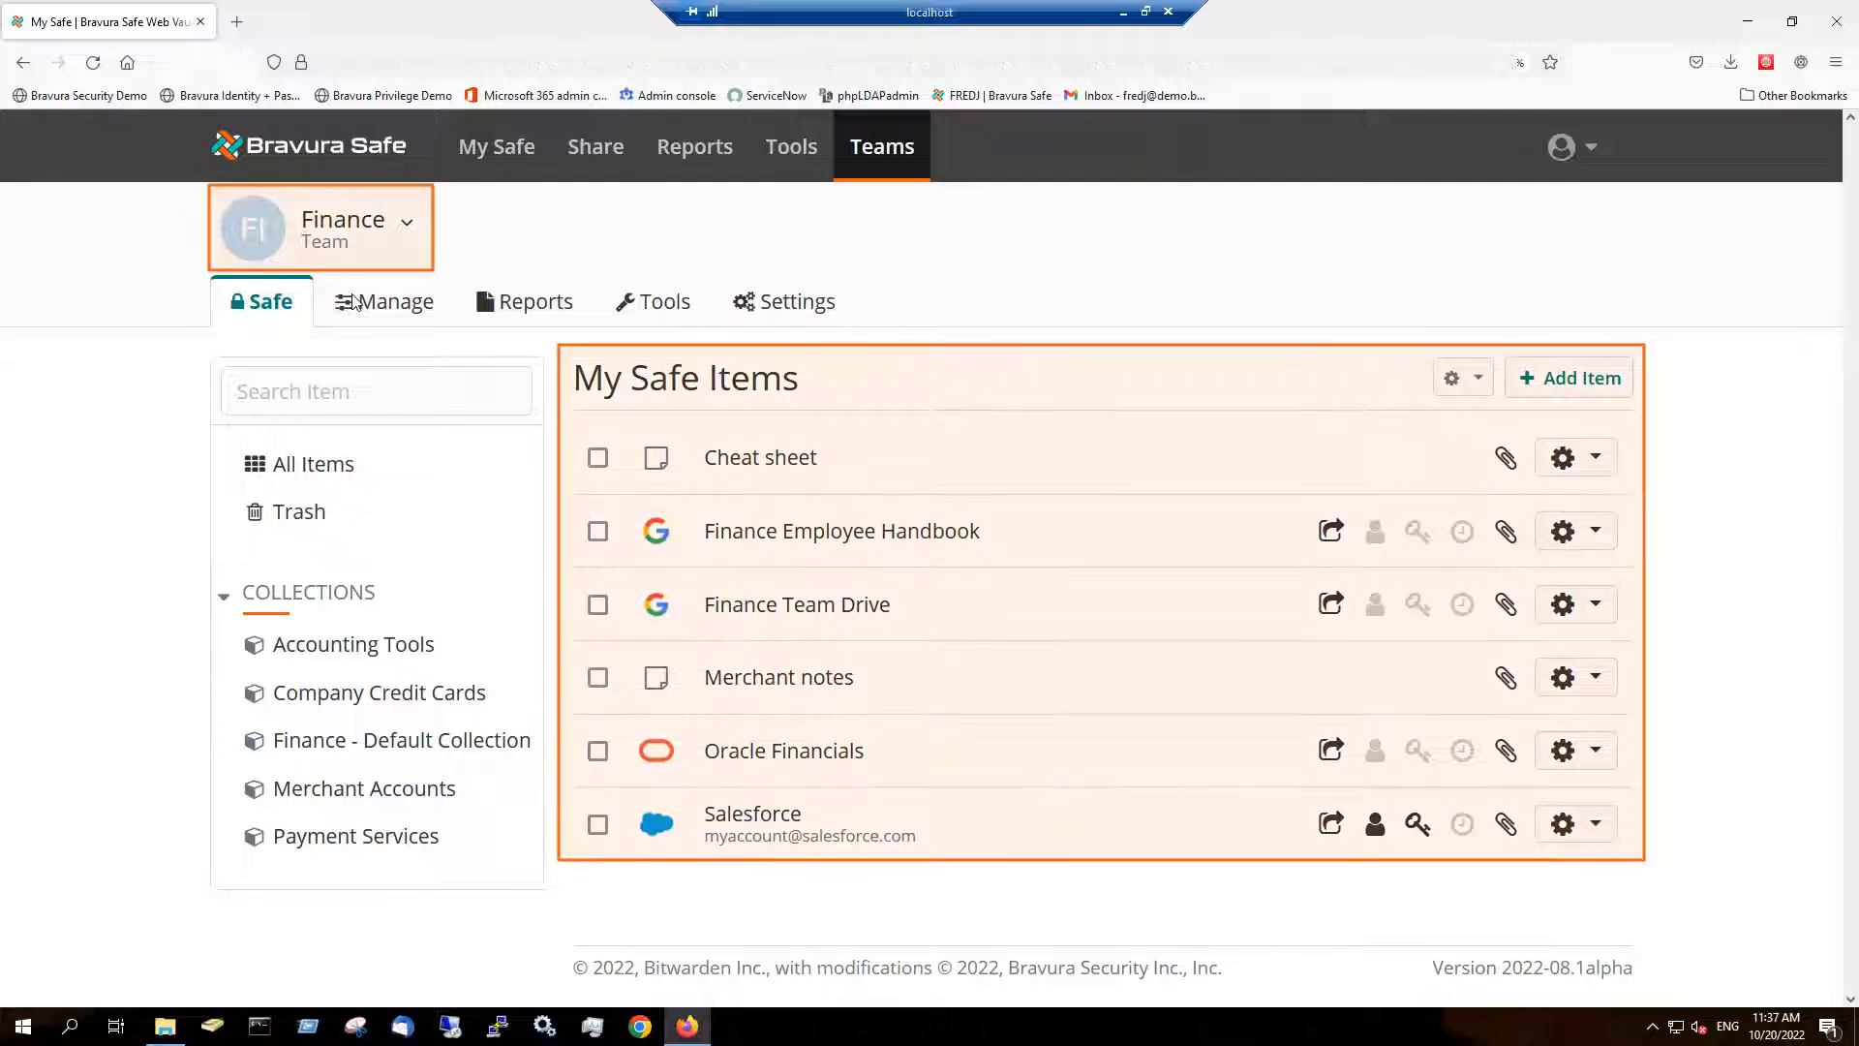
{"action": "left_click", "coordinate": [381, 306]}
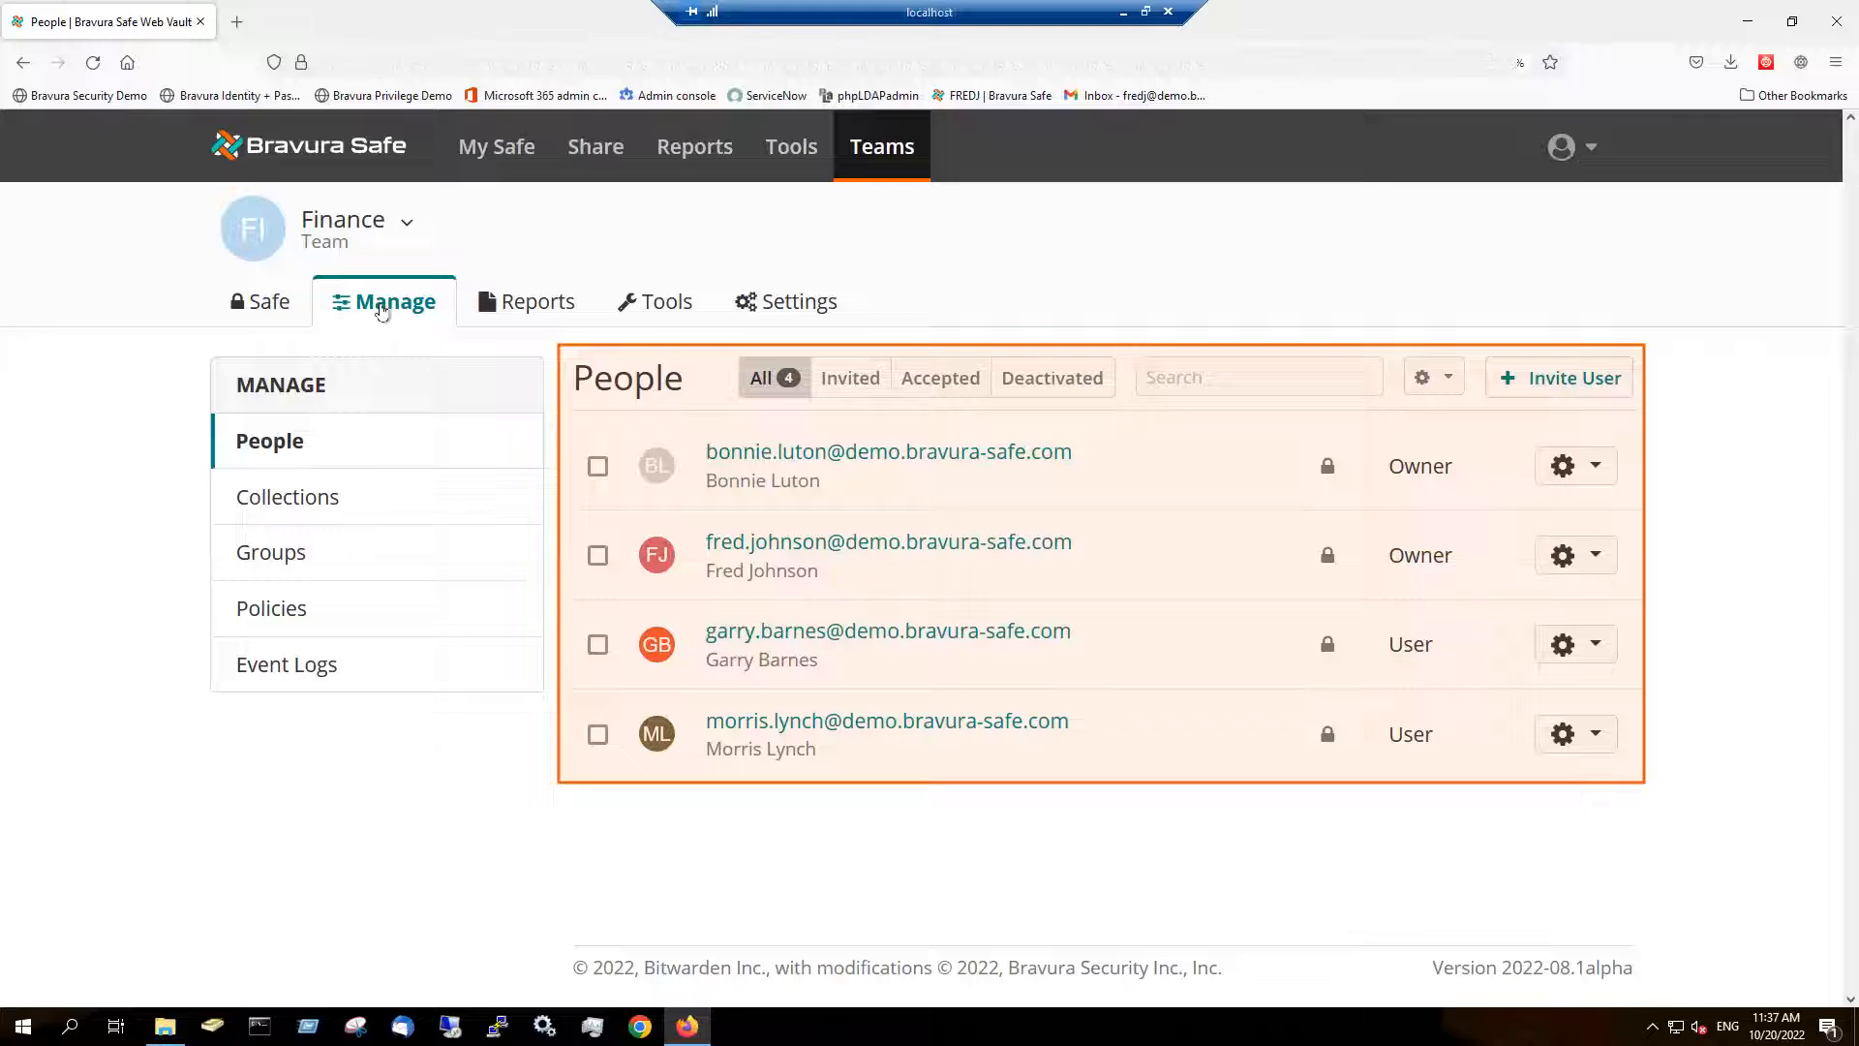
{"action": "left_click", "coordinate": [342, 497]}
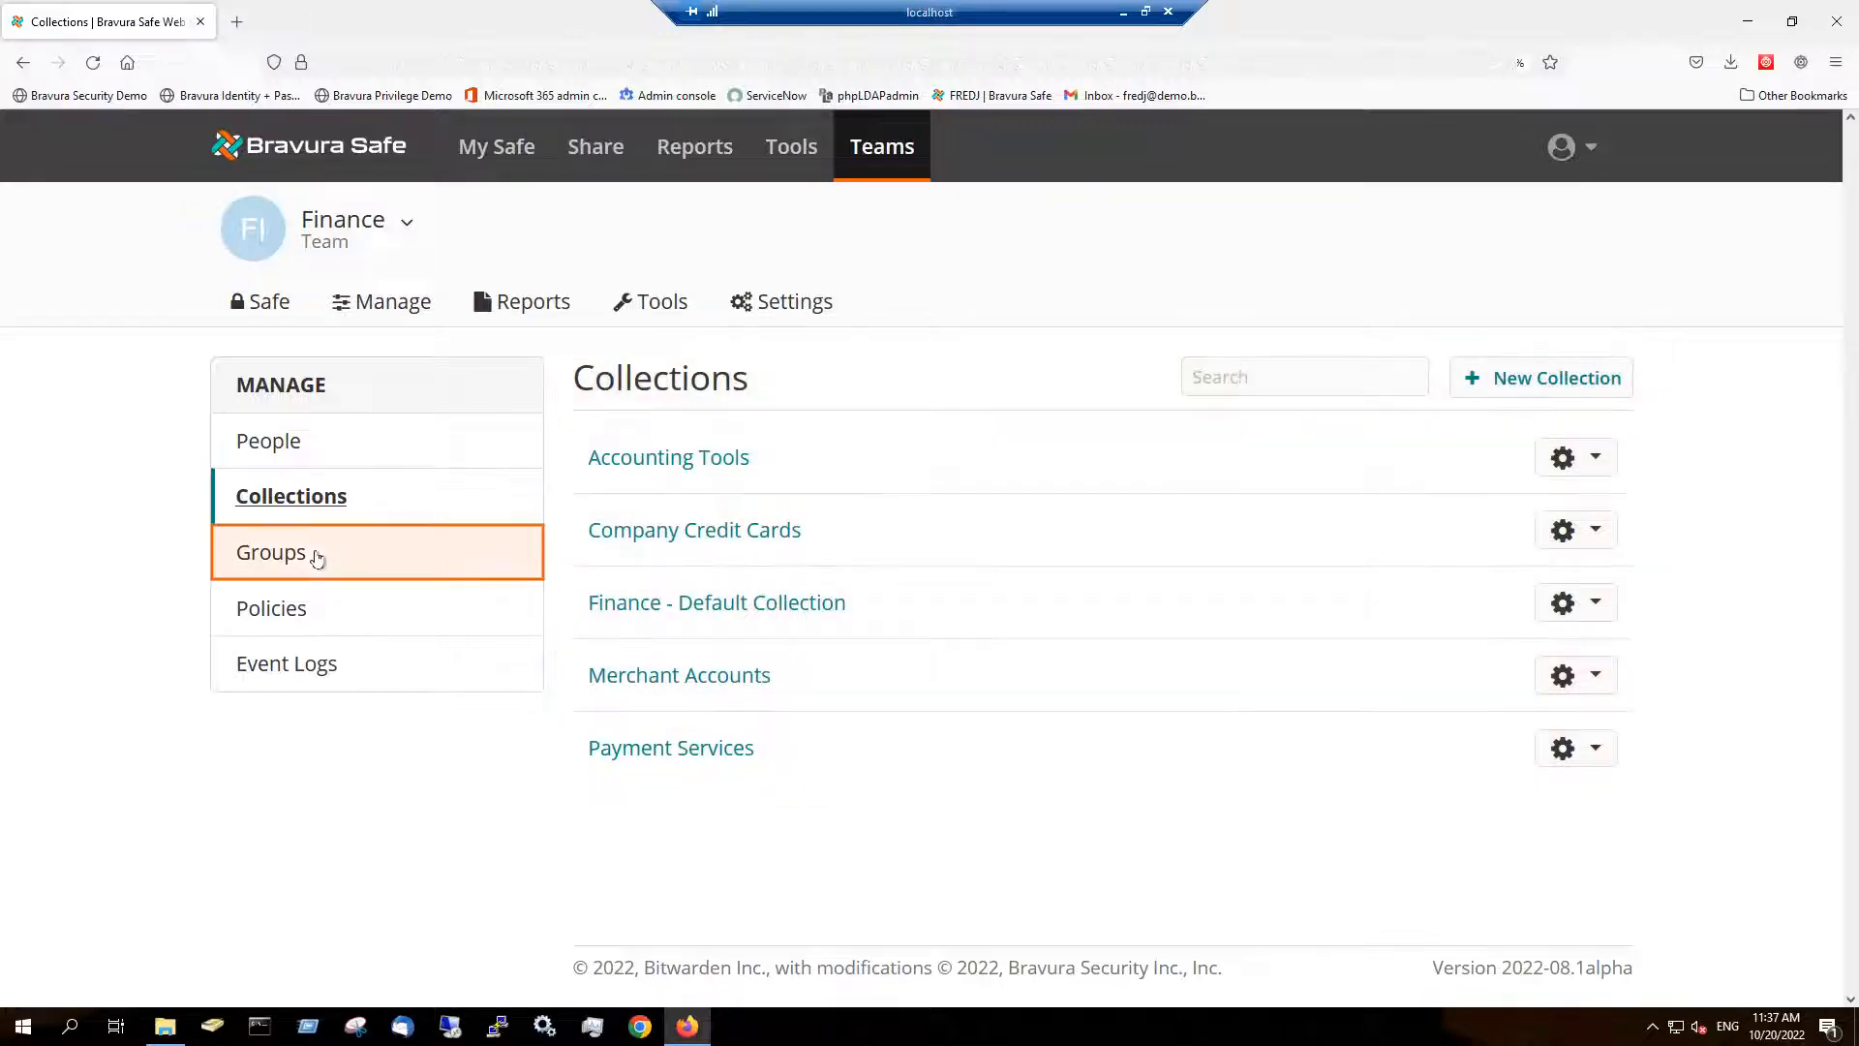
{"action": "left_click", "coordinate": [316, 557]}
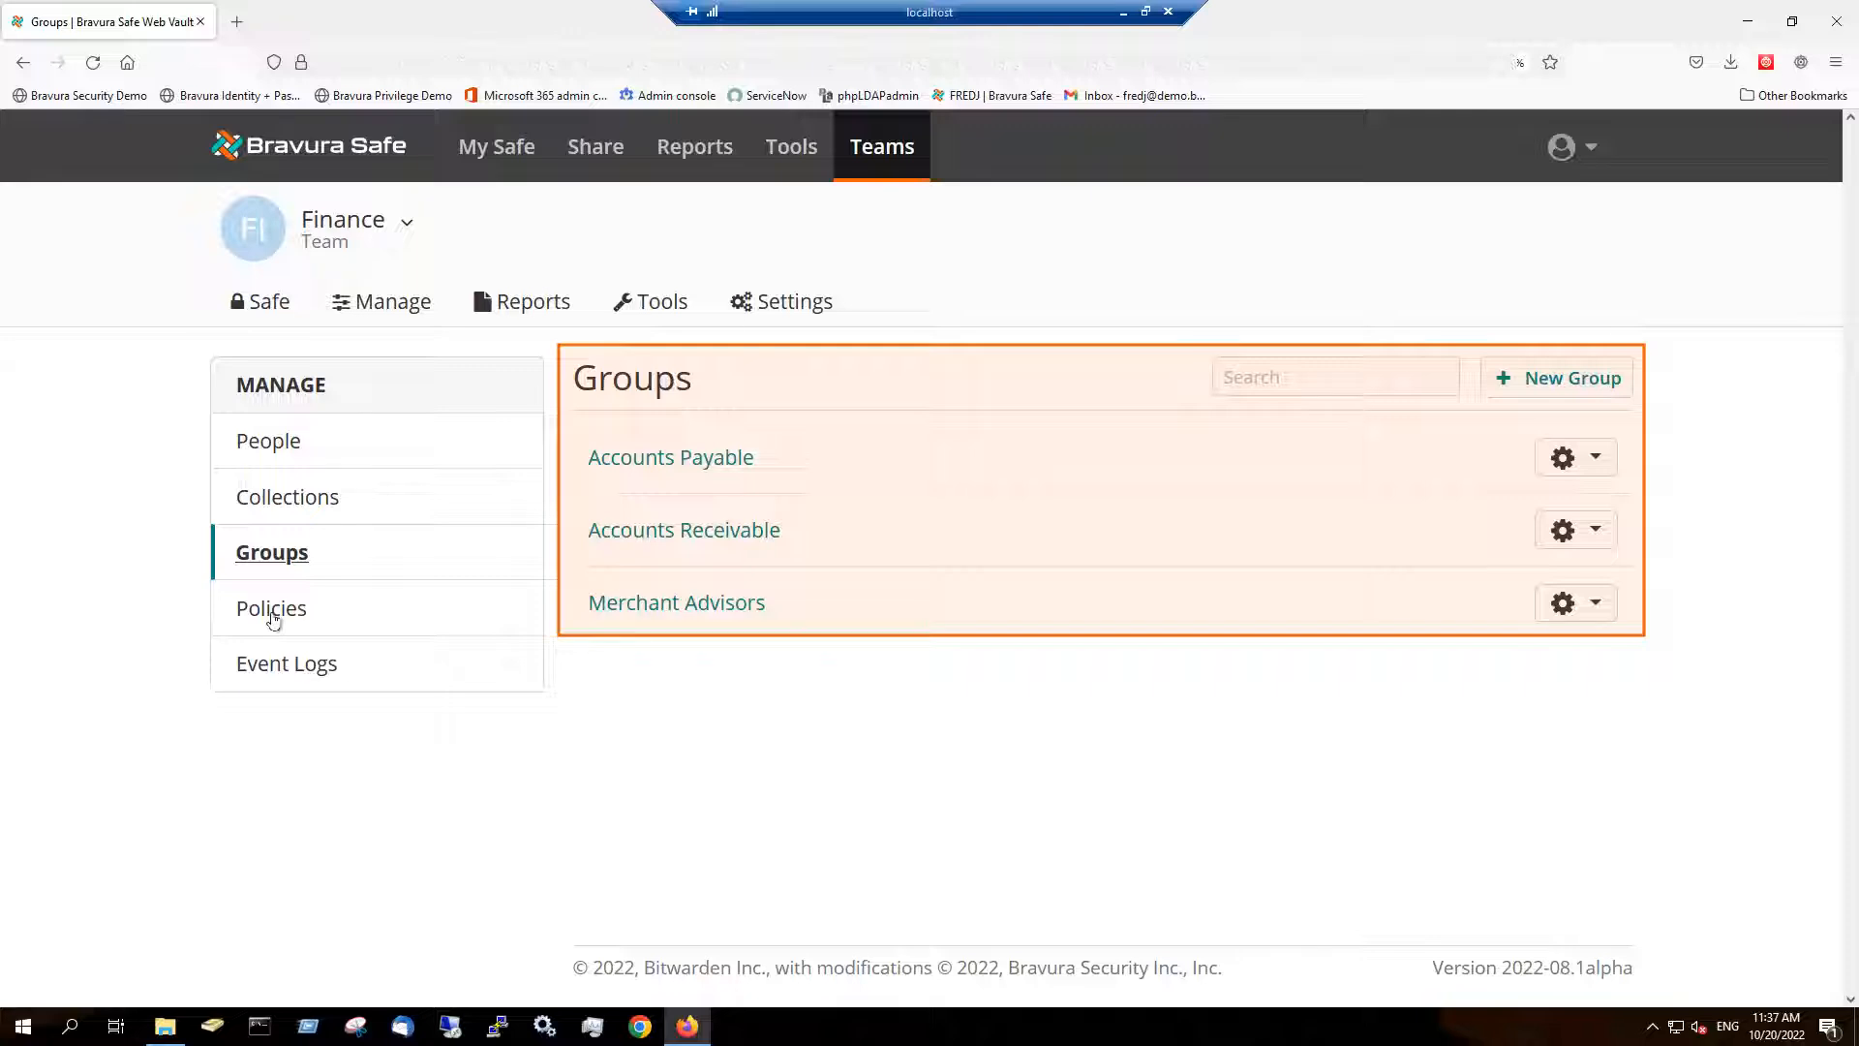
{"action": "left_click", "coordinate": [272, 614]}
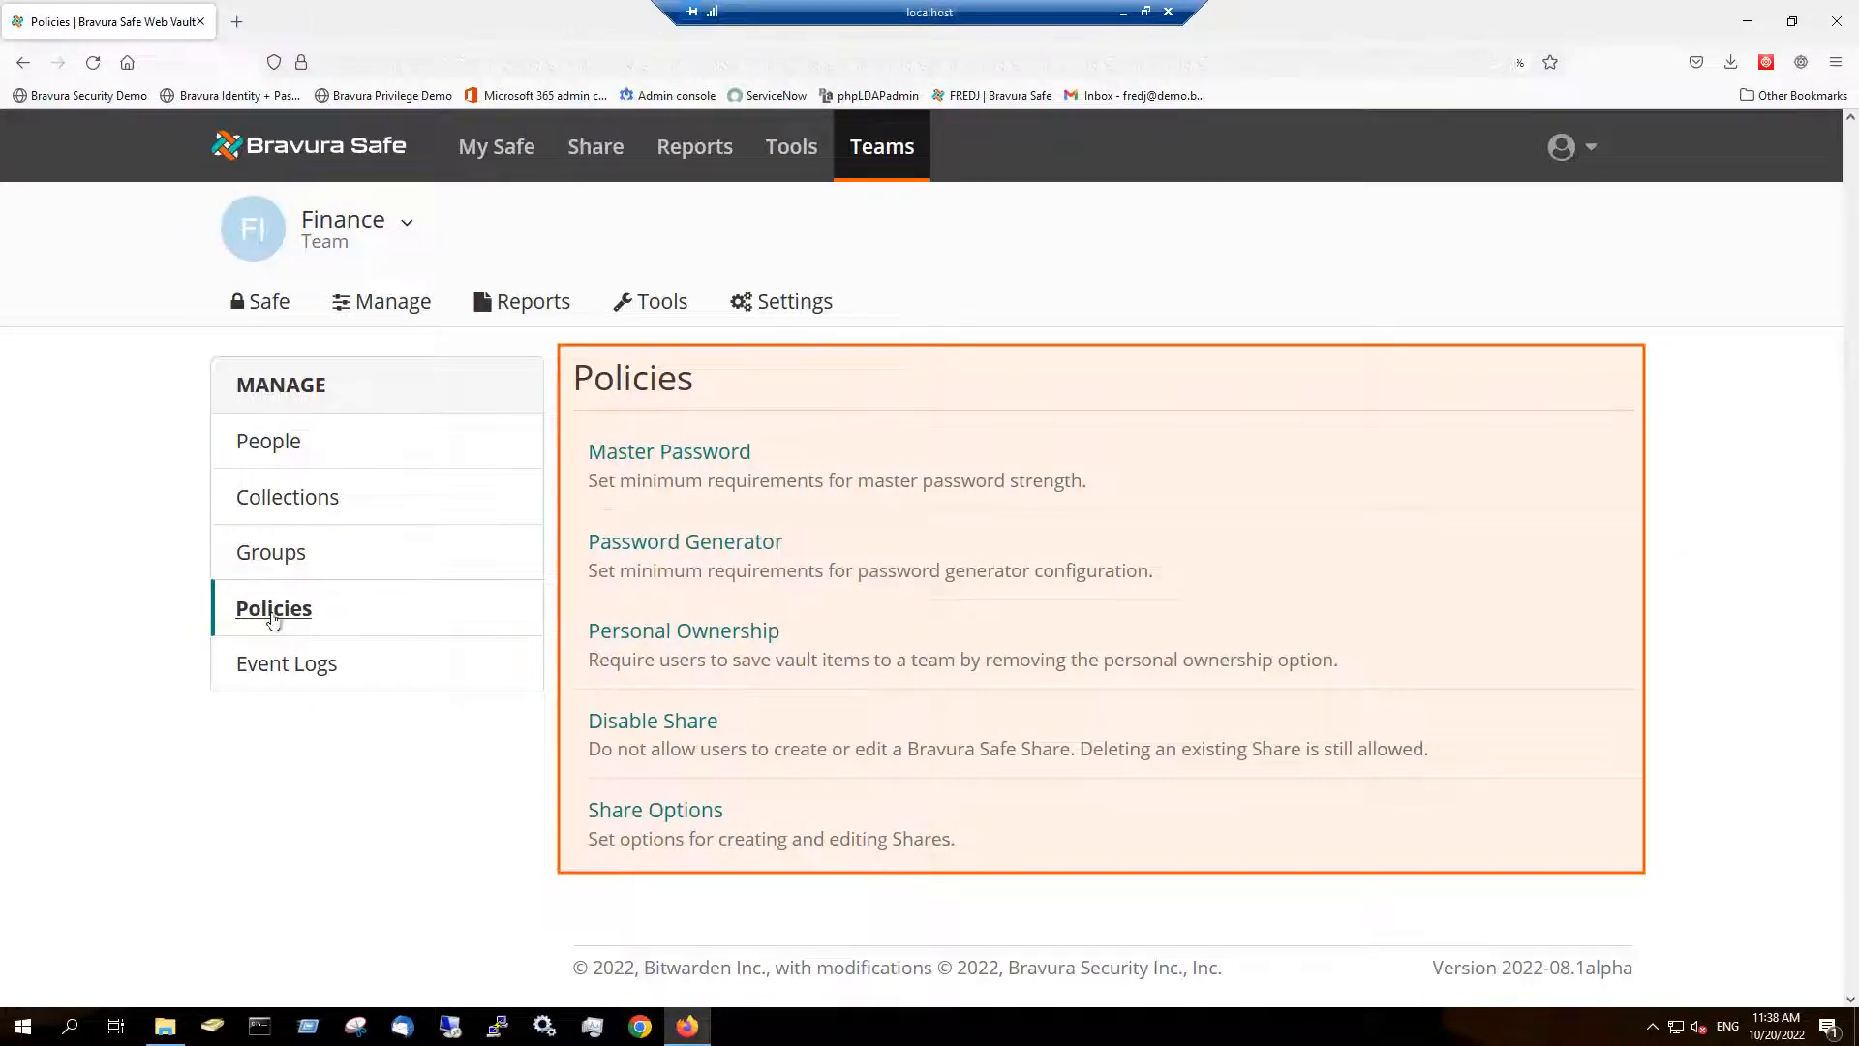
{"action": "left_click", "coordinate": [276, 672]}
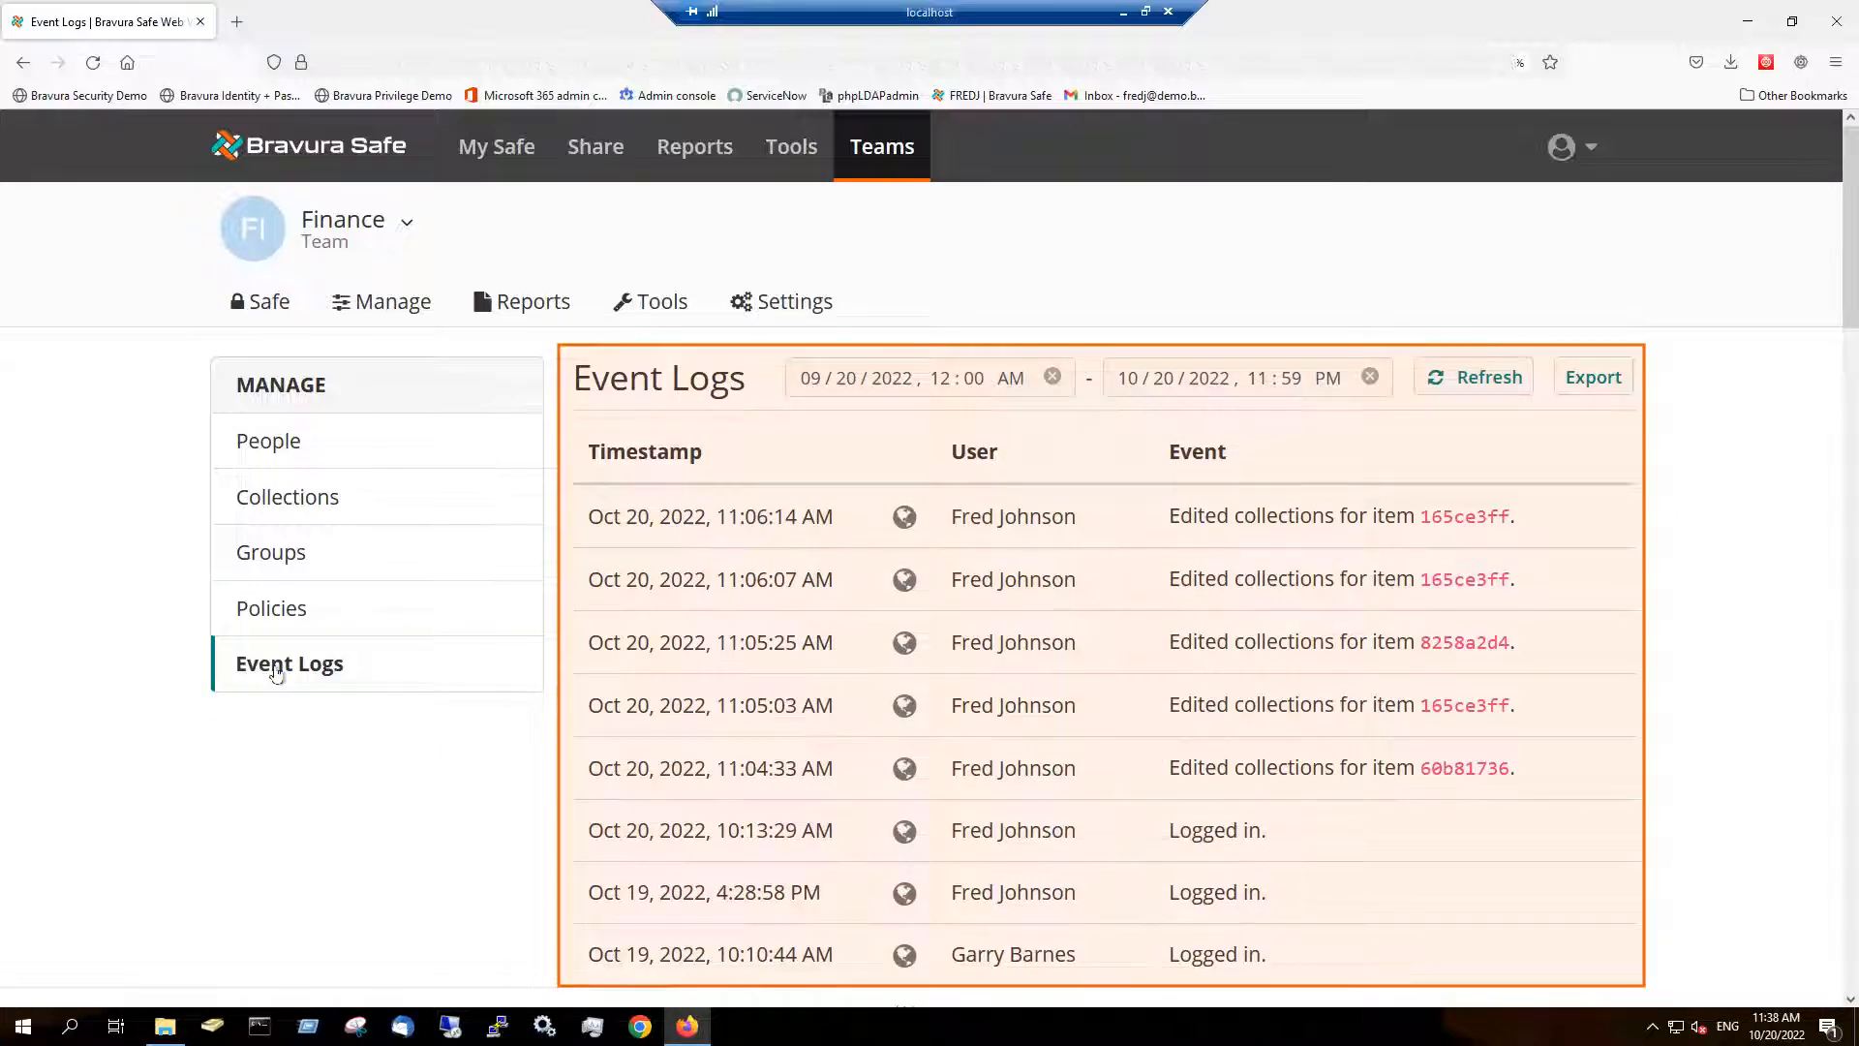
Step: Review the Finance team's Exposed and Weak Passwords reports, its data import and vault export pages, and its team settings
{"action": "left_click", "coordinate": [530, 305]}
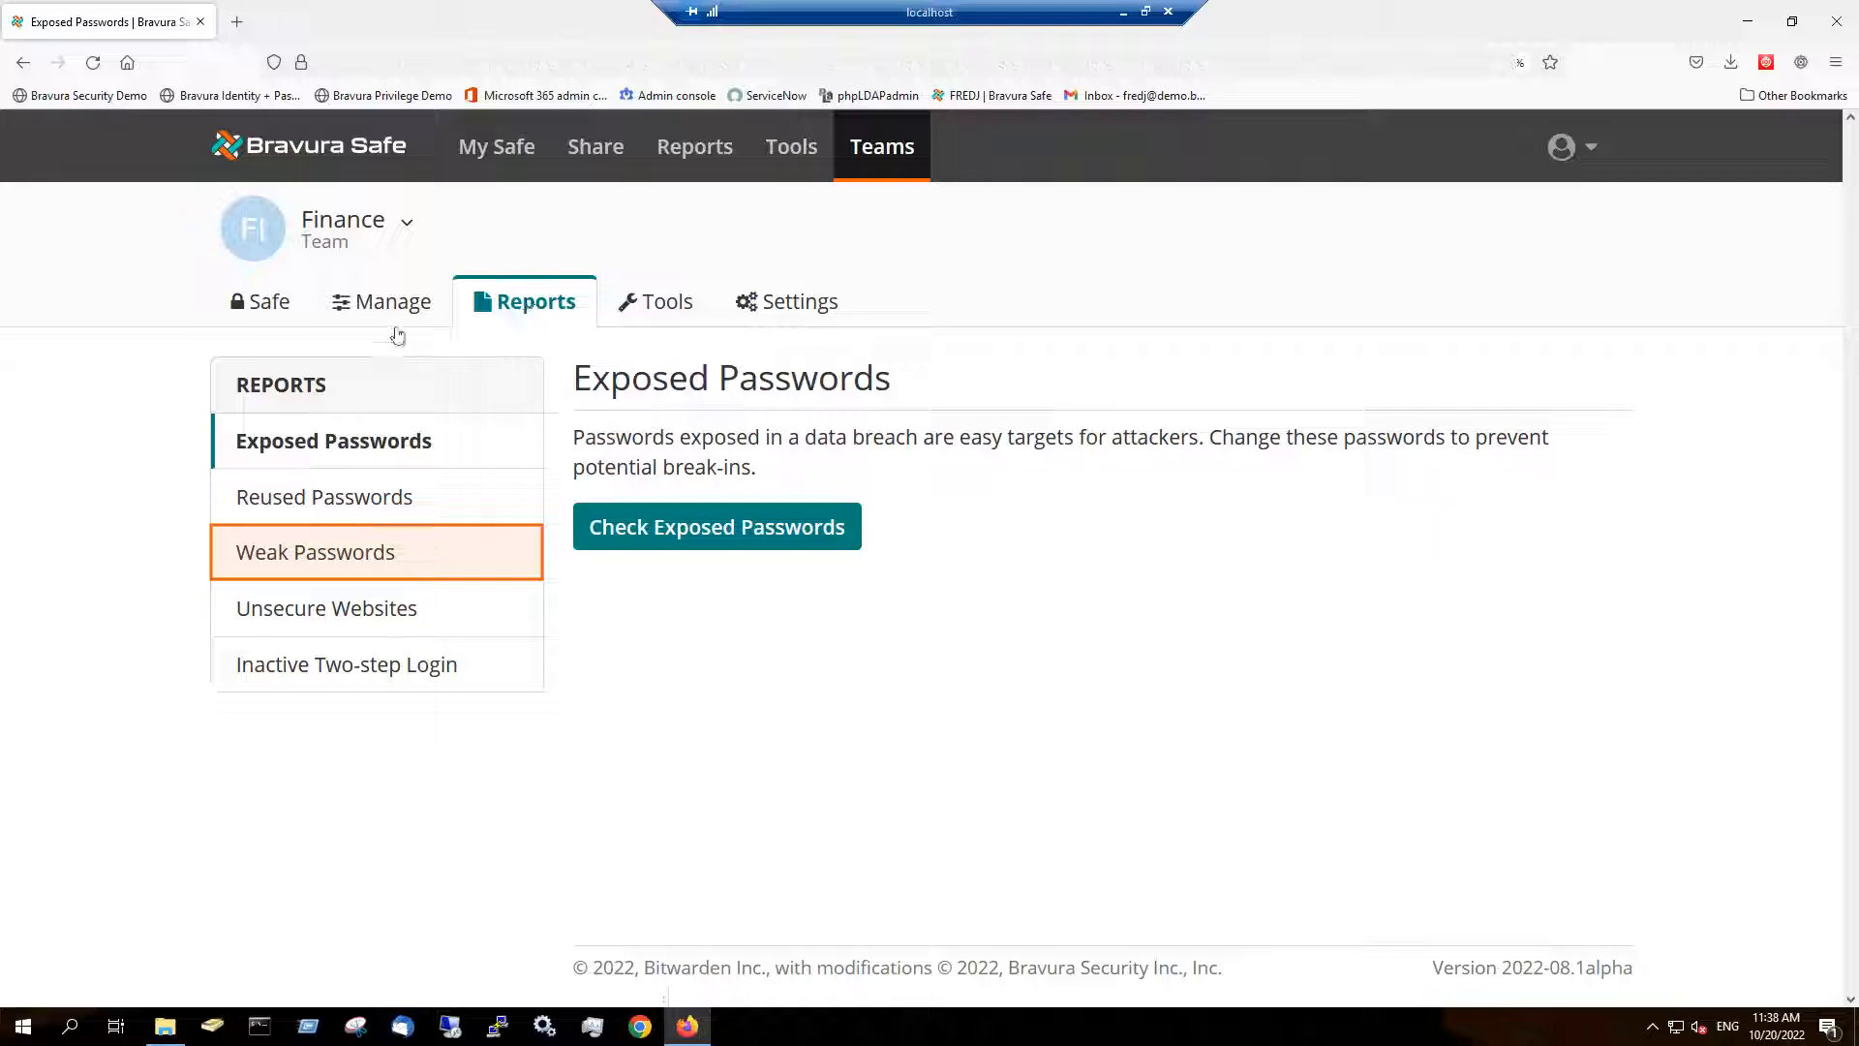
{"action": "left_click", "coordinate": [293, 559]}
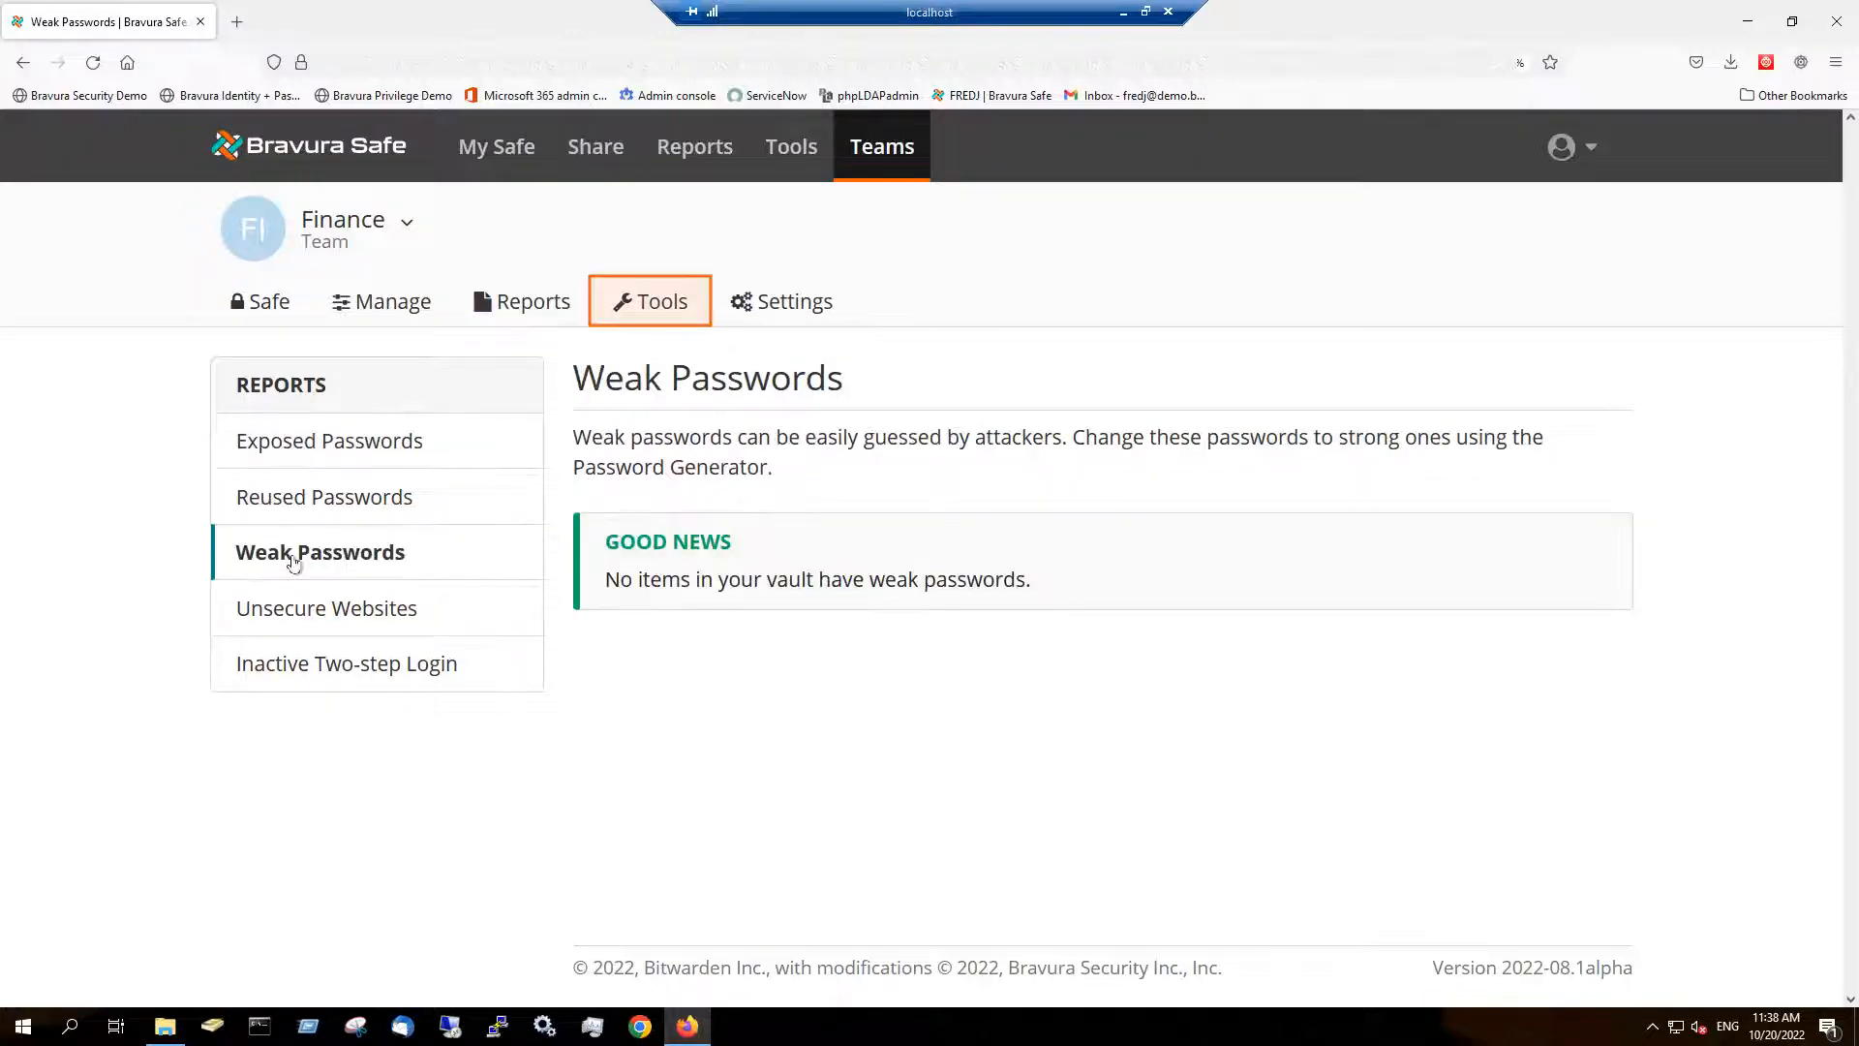
{"action": "left_click", "coordinate": [650, 307]}
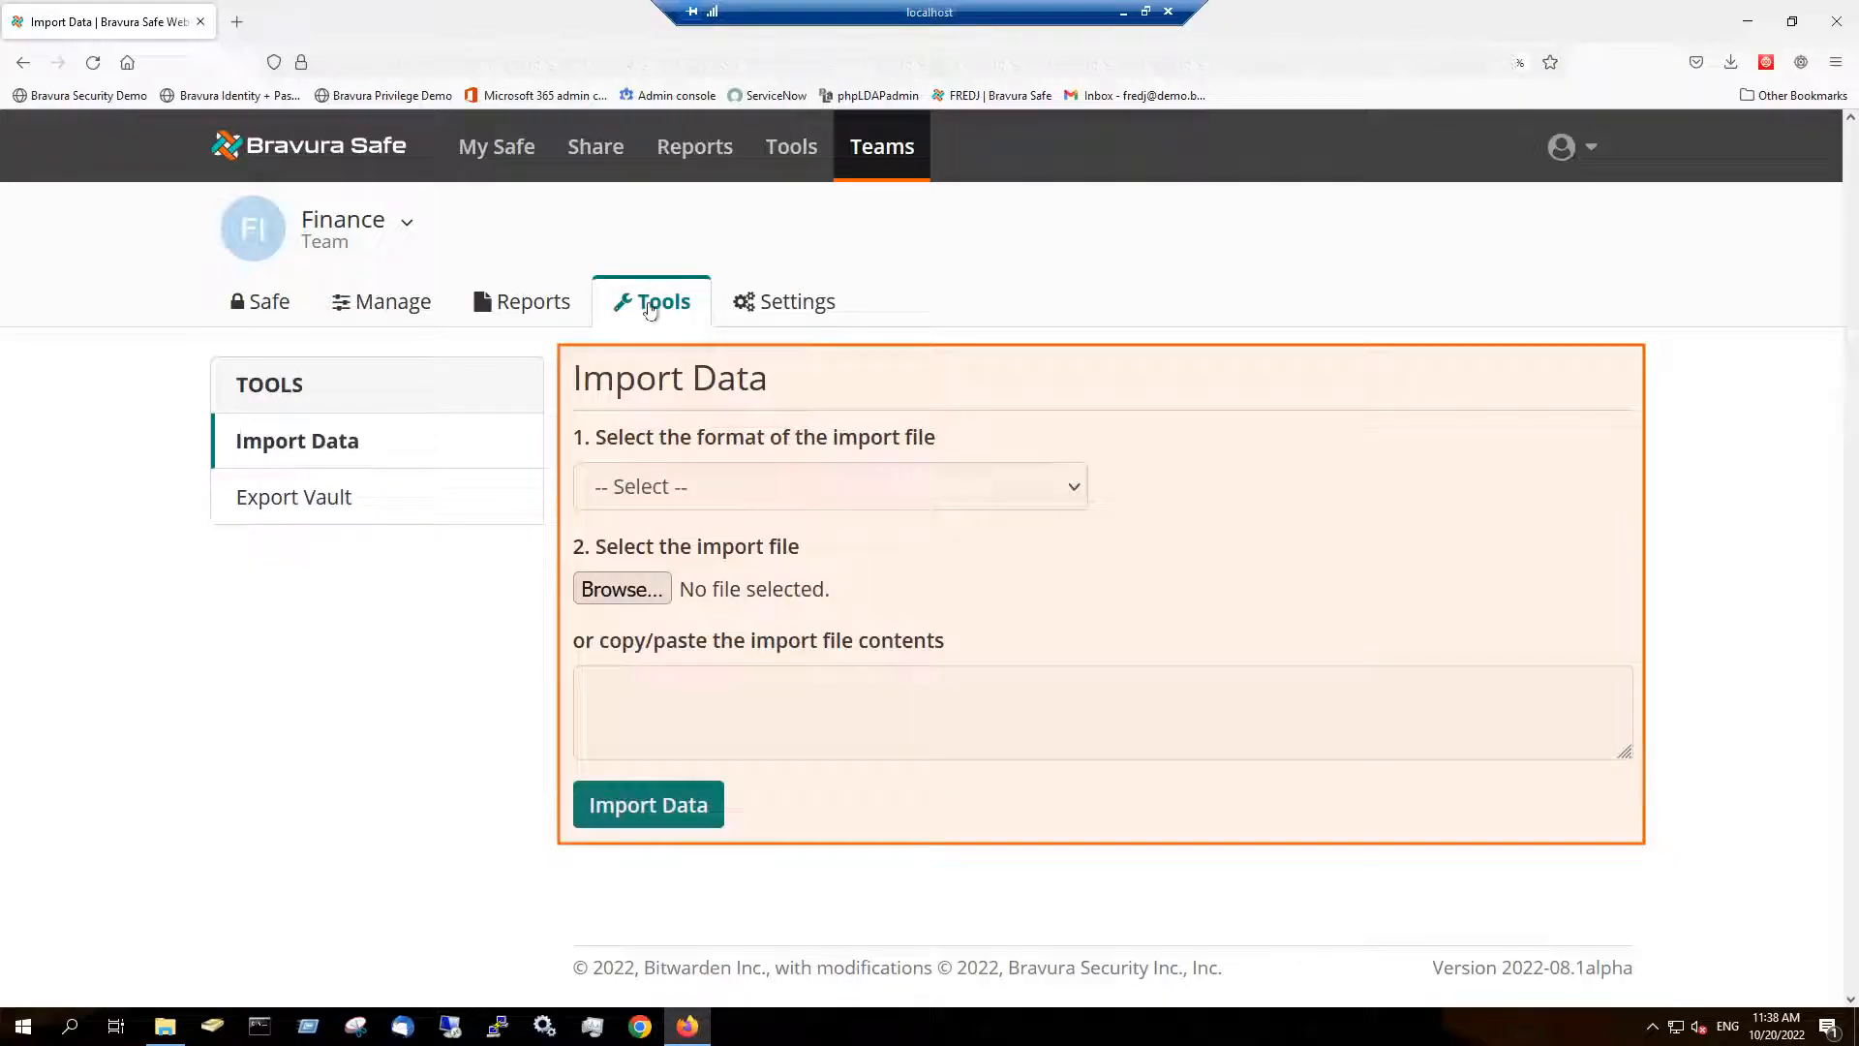
{"action": "left_click", "coordinate": [272, 502]}
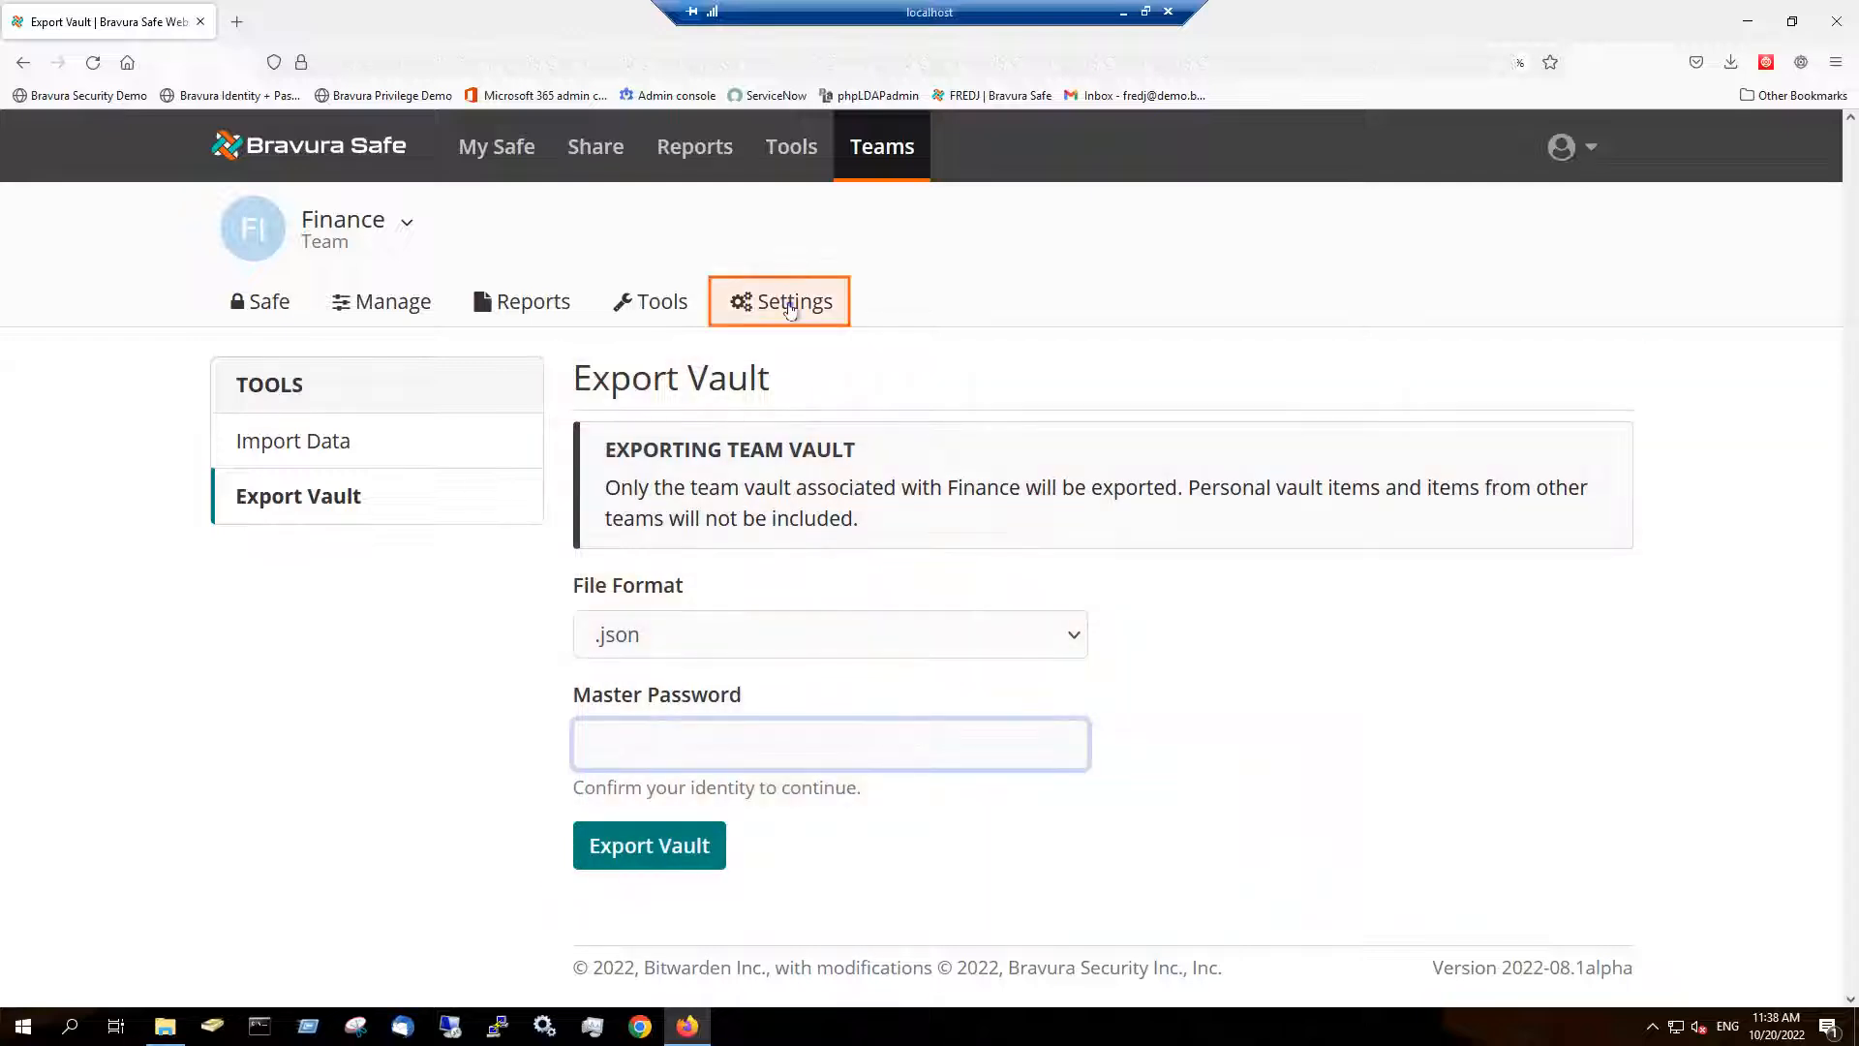
{"action": "left_click", "coordinate": [789, 304]}
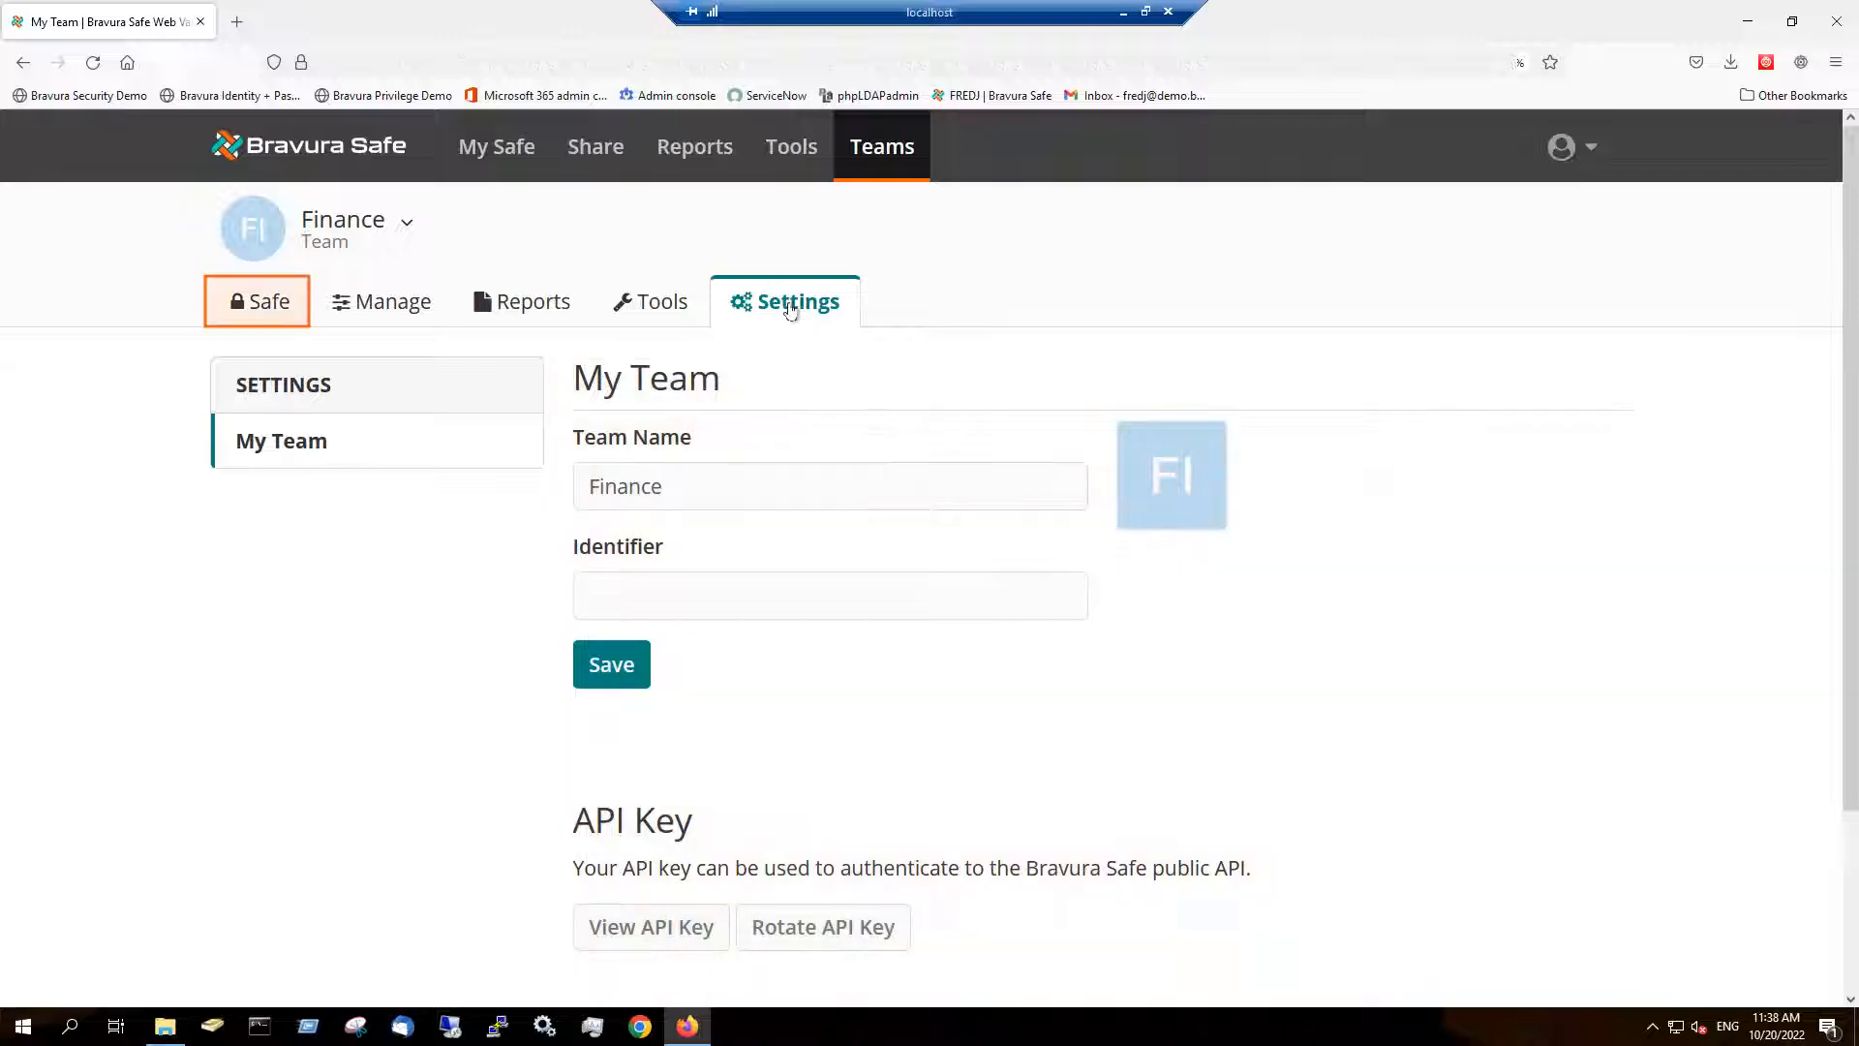
Step: Examine the user access and group access of Finance's Accounting Tools collection, and return to the team's safe items
{"action": "left_click", "coordinate": [261, 305]}
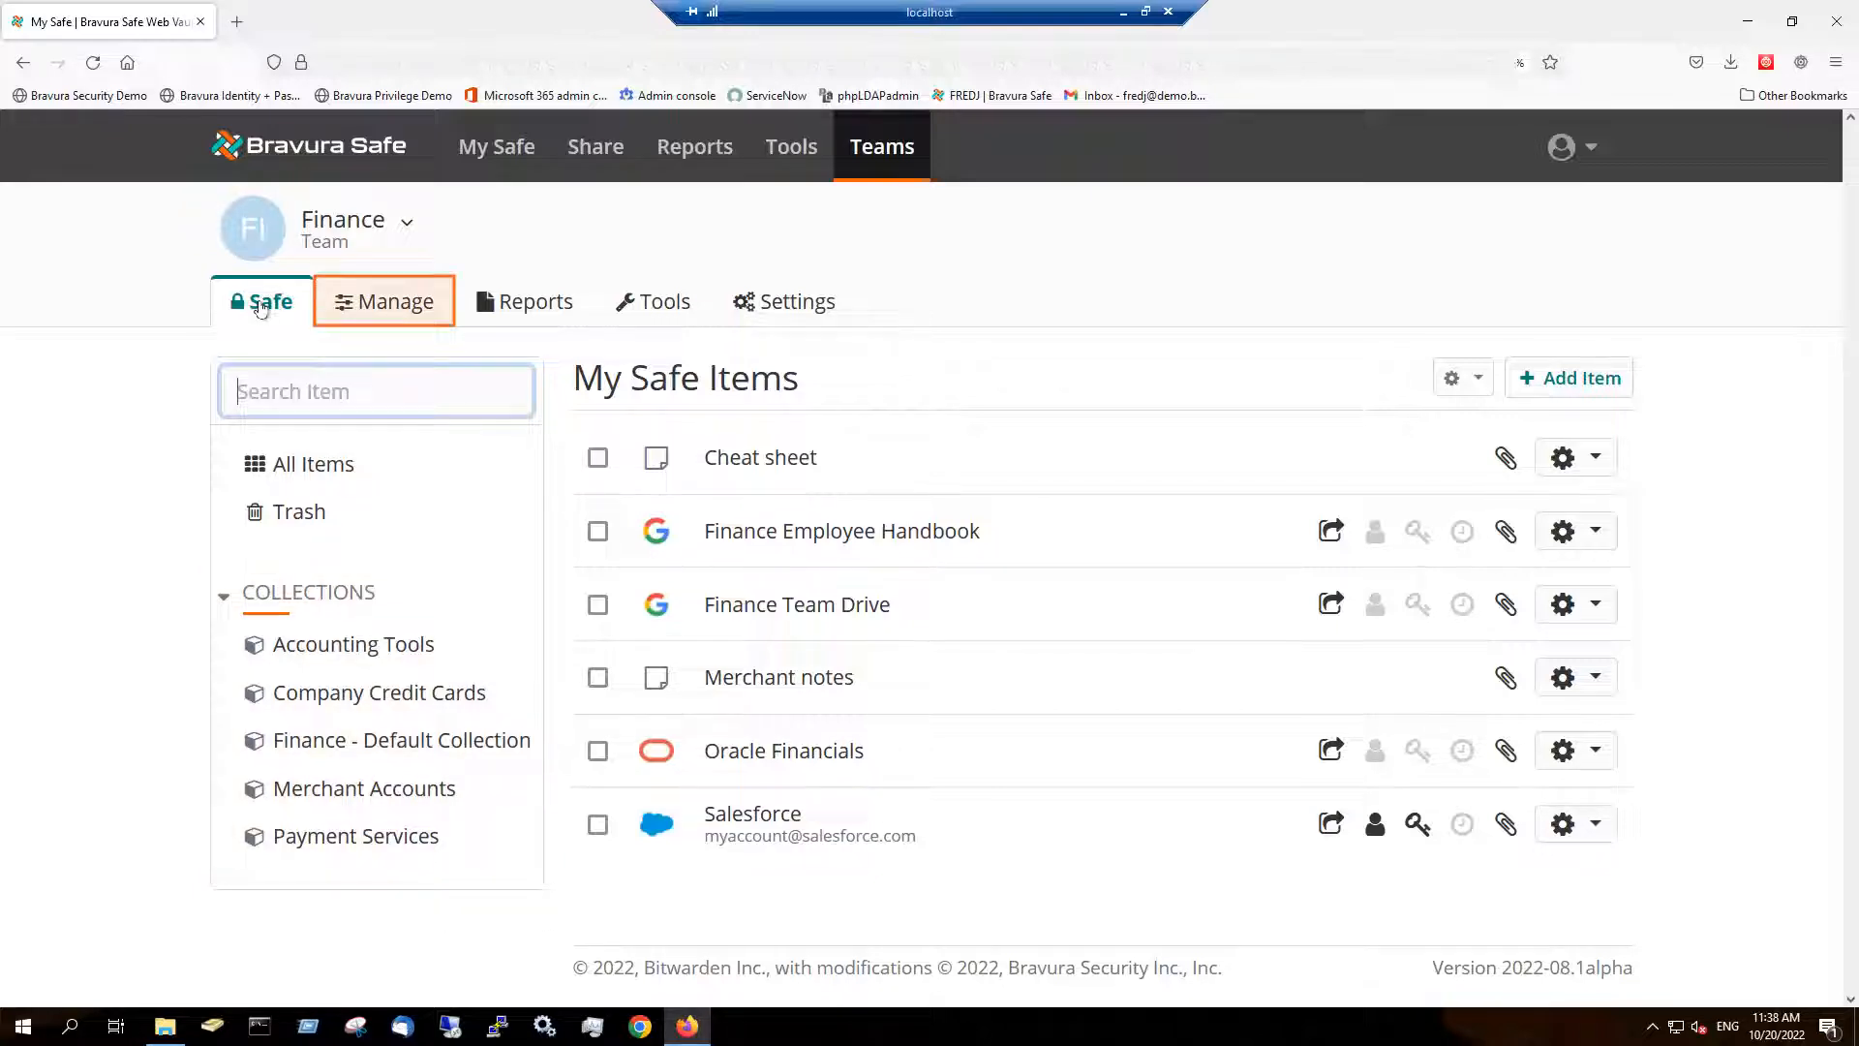
{"action": "left_click", "coordinate": [387, 304]}
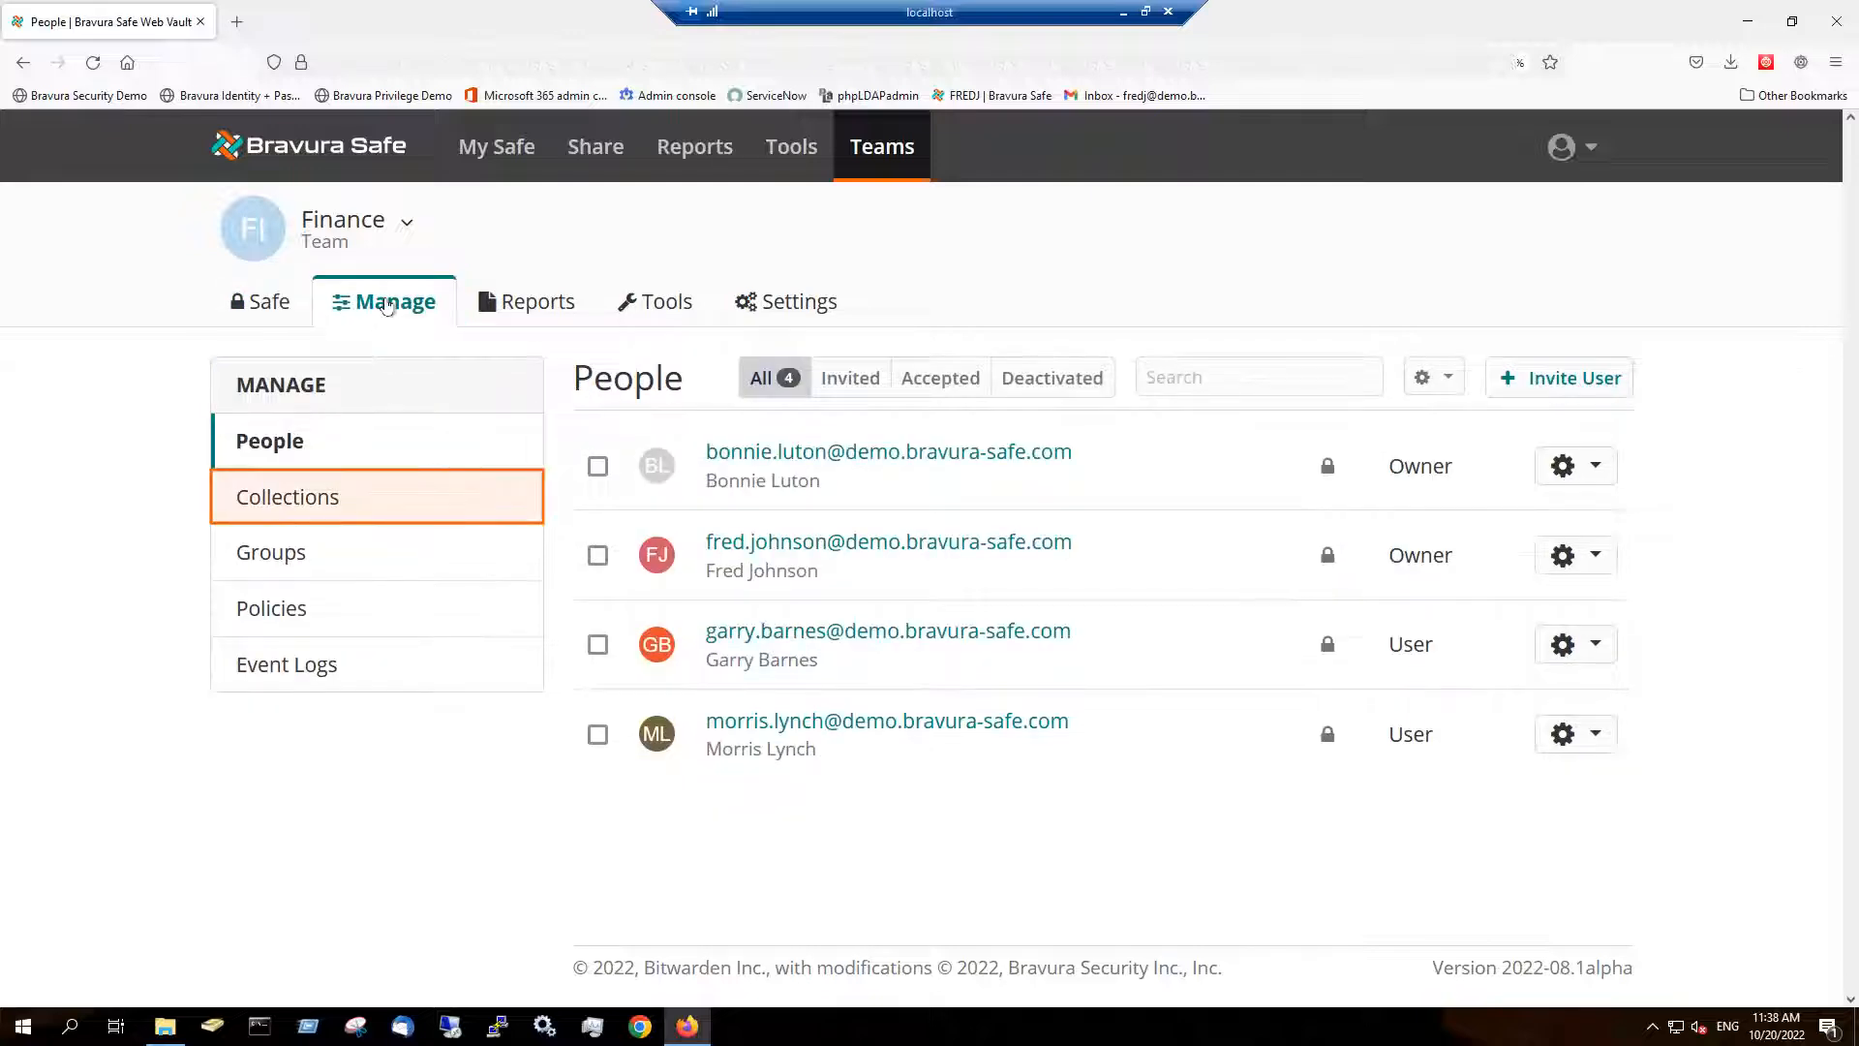
{"action": "left_click", "coordinate": [349, 498]}
{"action": "left_click", "coordinate": [1599, 463]}
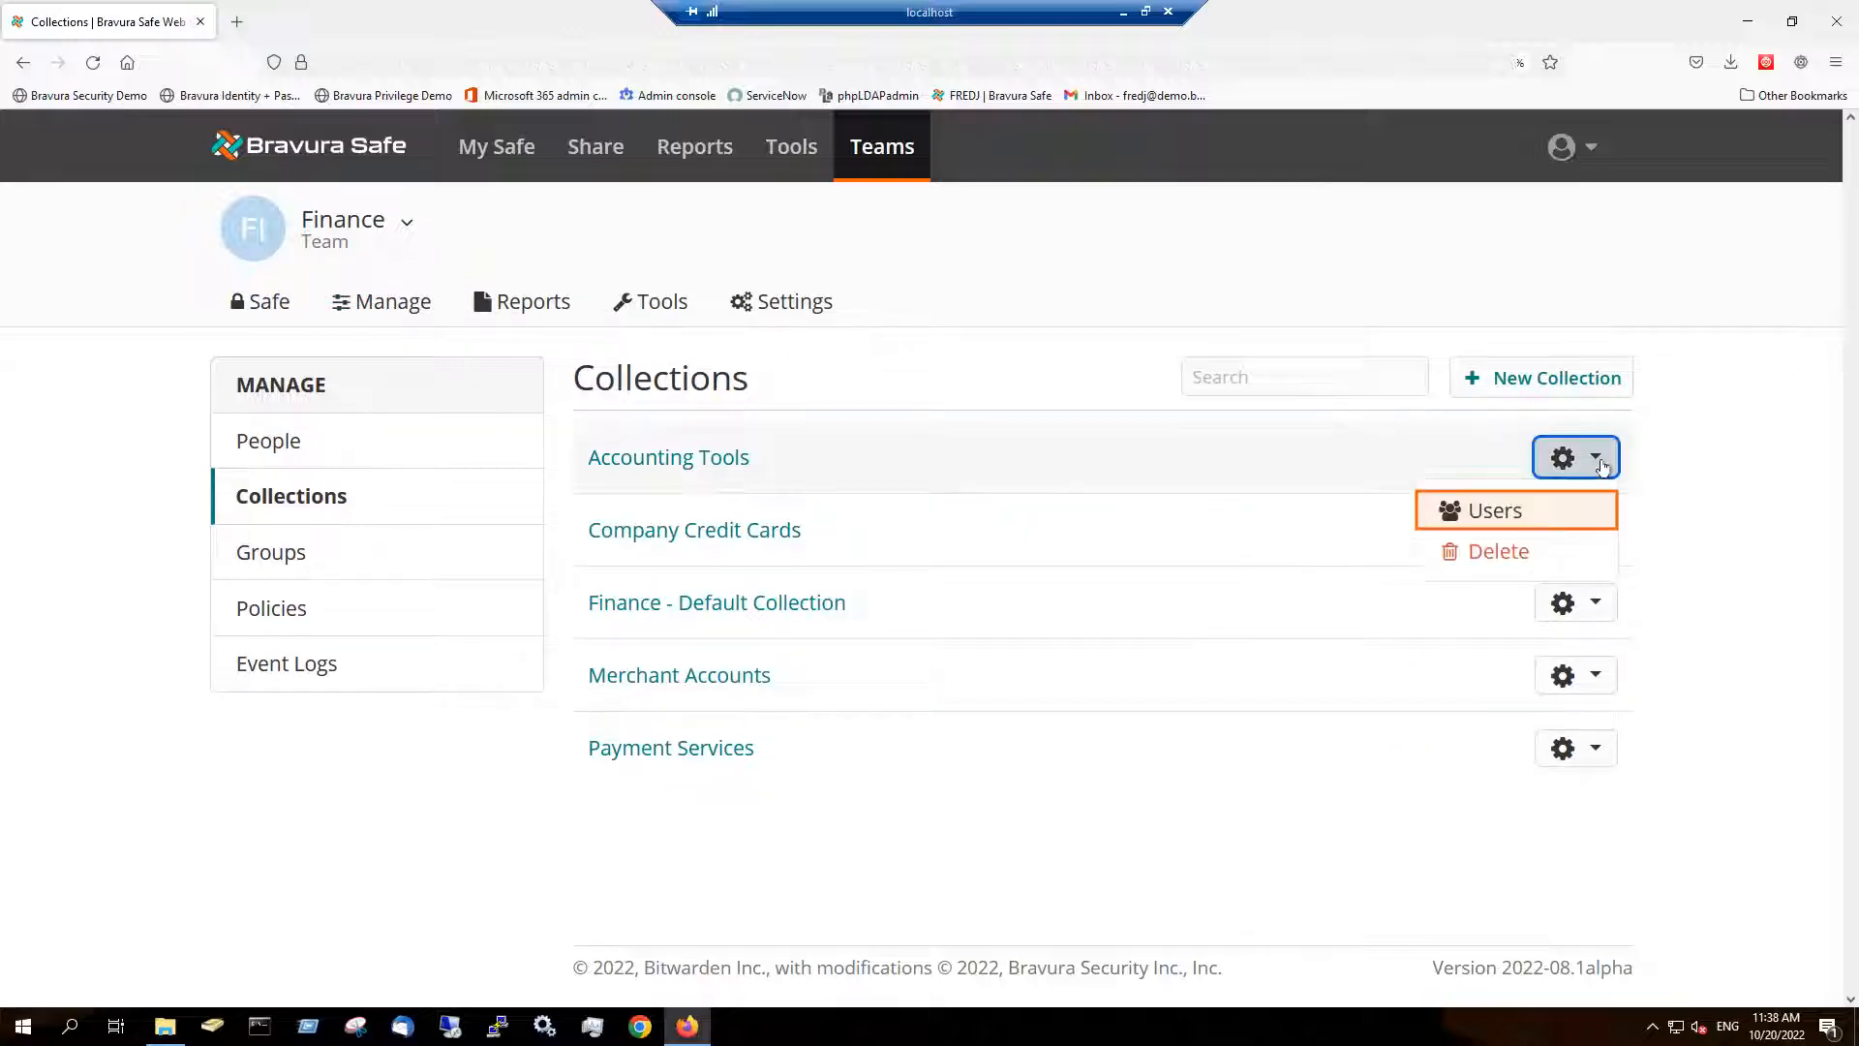
{"action": "left_click", "coordinate": [1494, 510]}
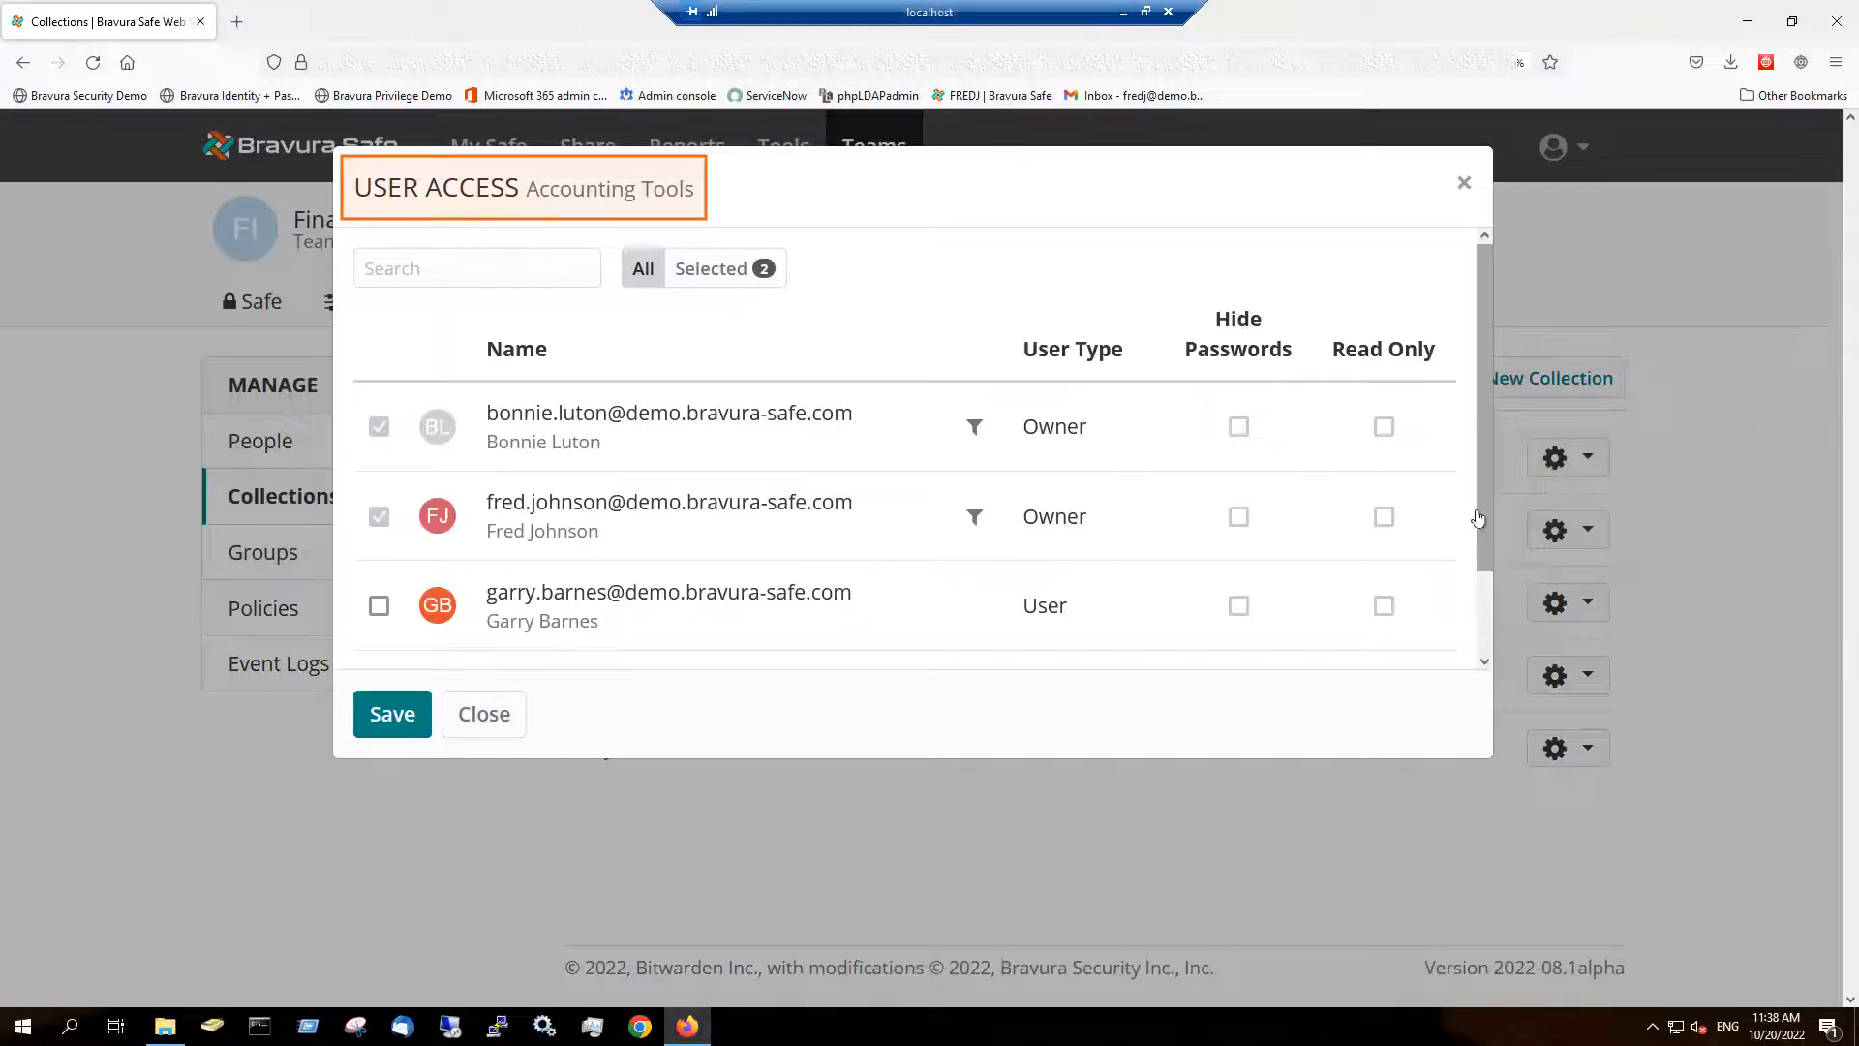
{"action": "left_click", "coordinate": [485, 716]}
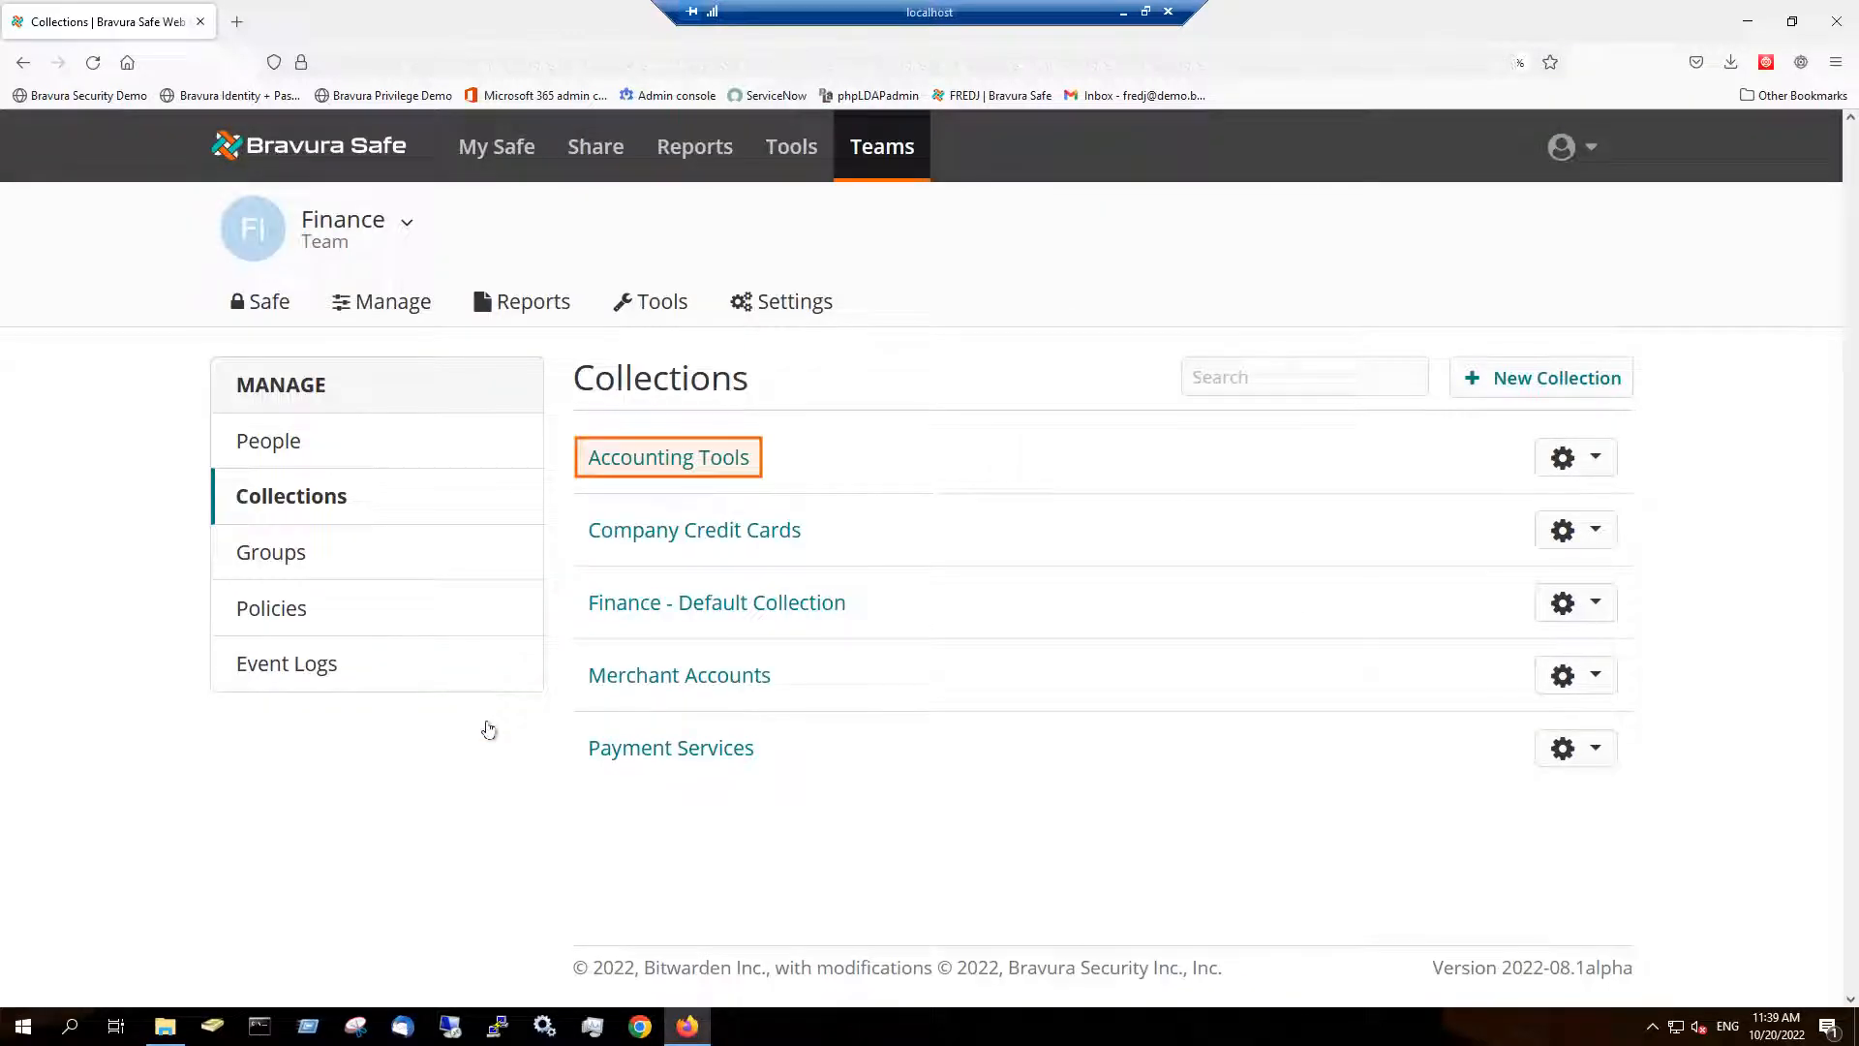
{"action": "left_click", "coordinate": [655, 461]}
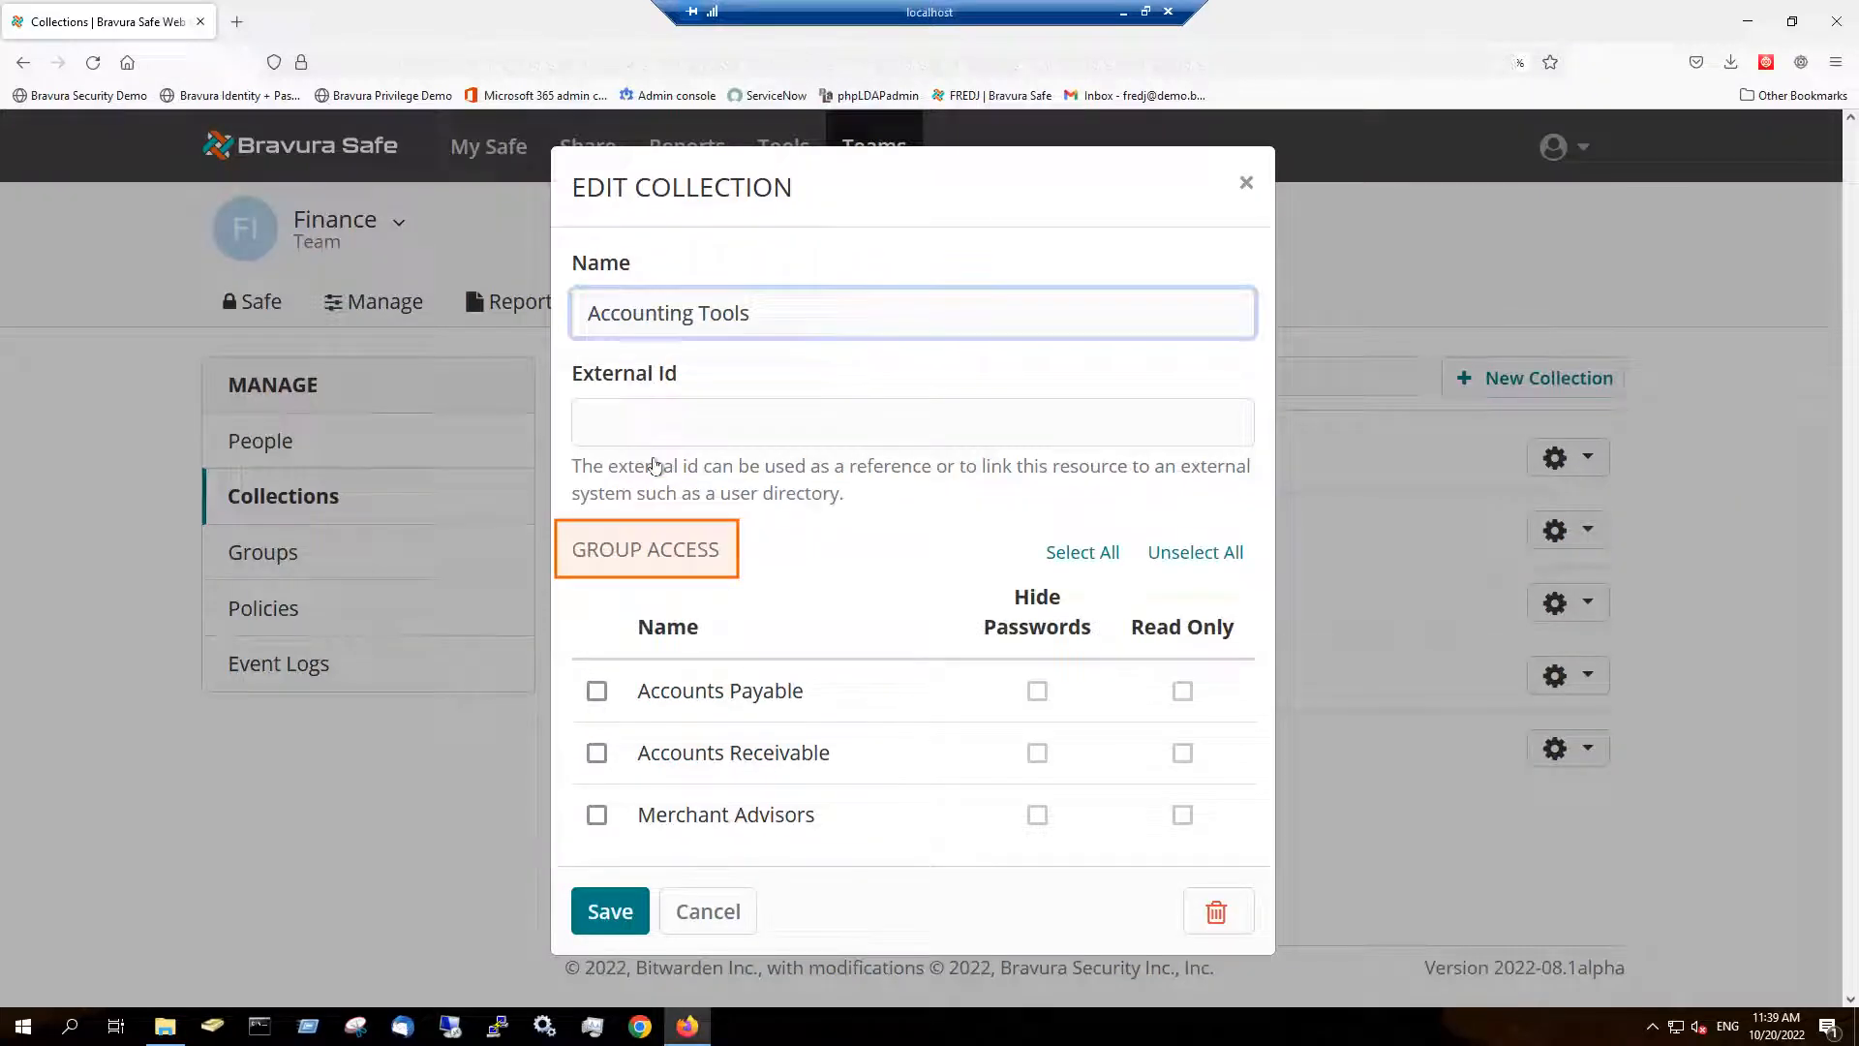
{"action": "left_click", "coordinate": [707, 912]}
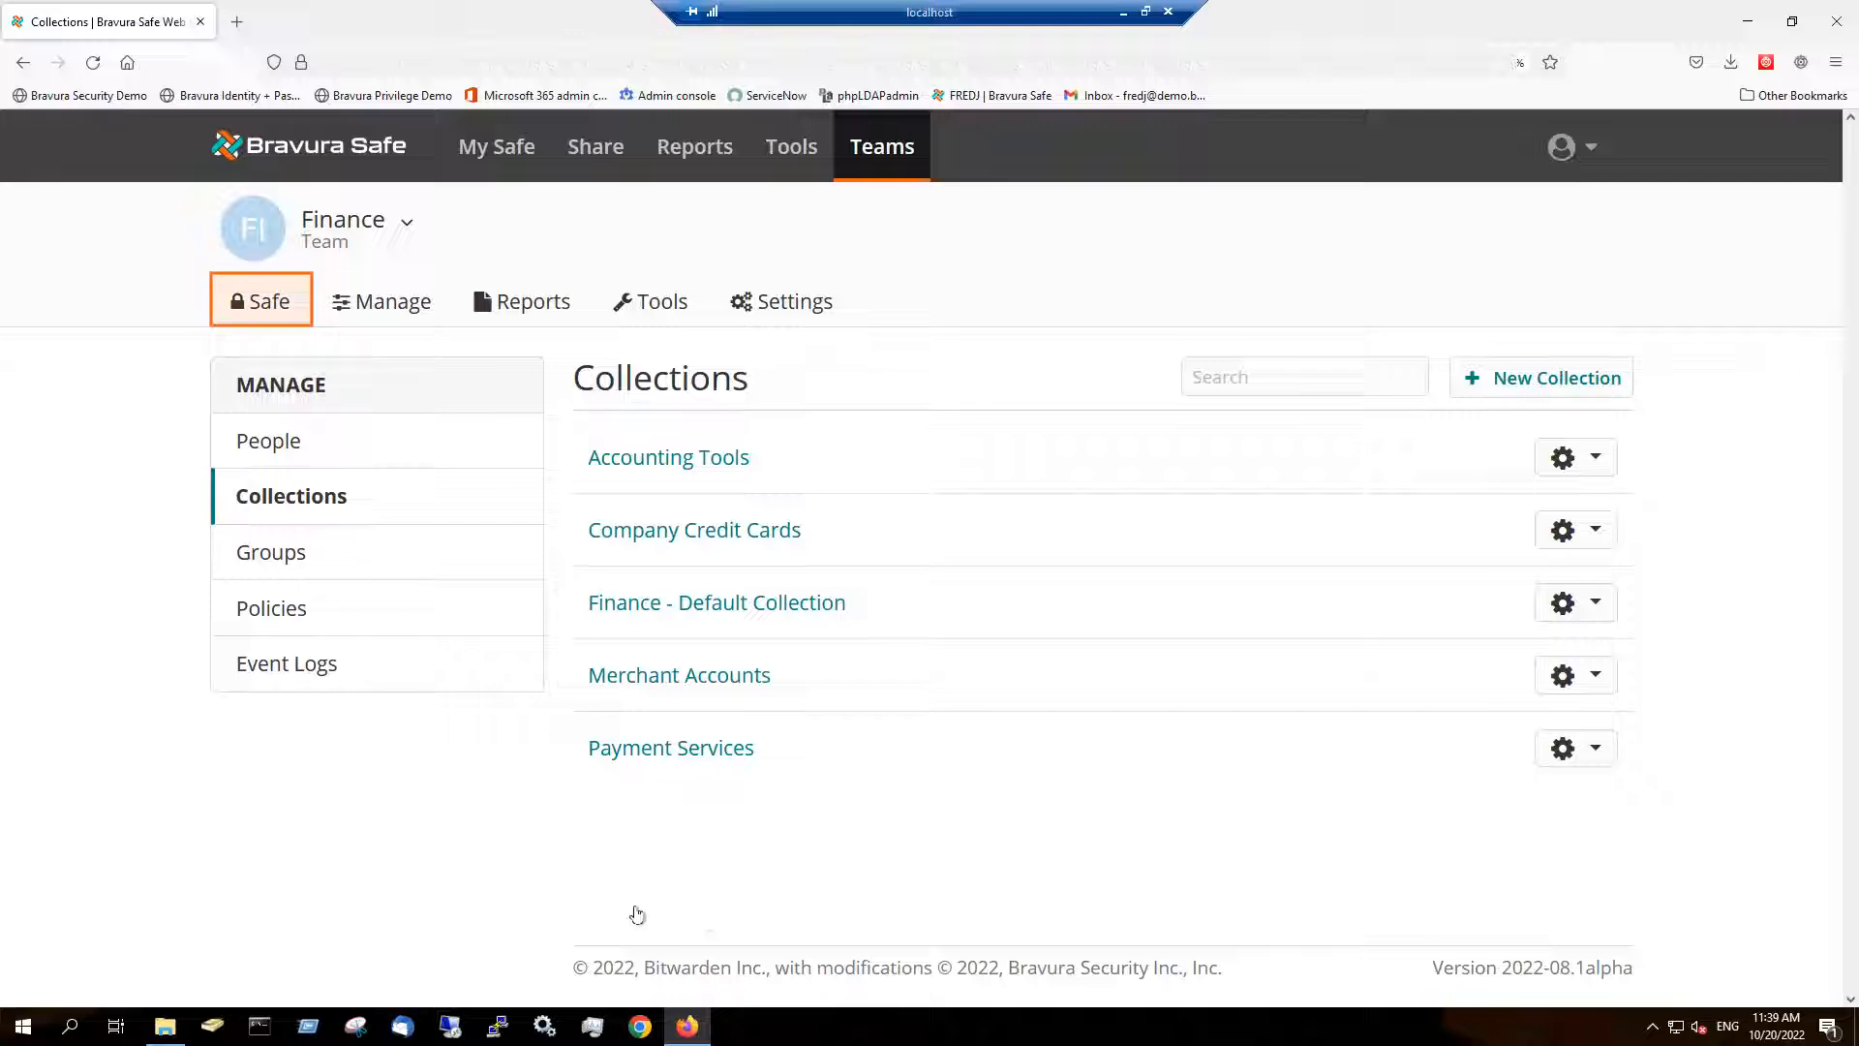
{"action": "left_click", "coordinate": [267, 308]}
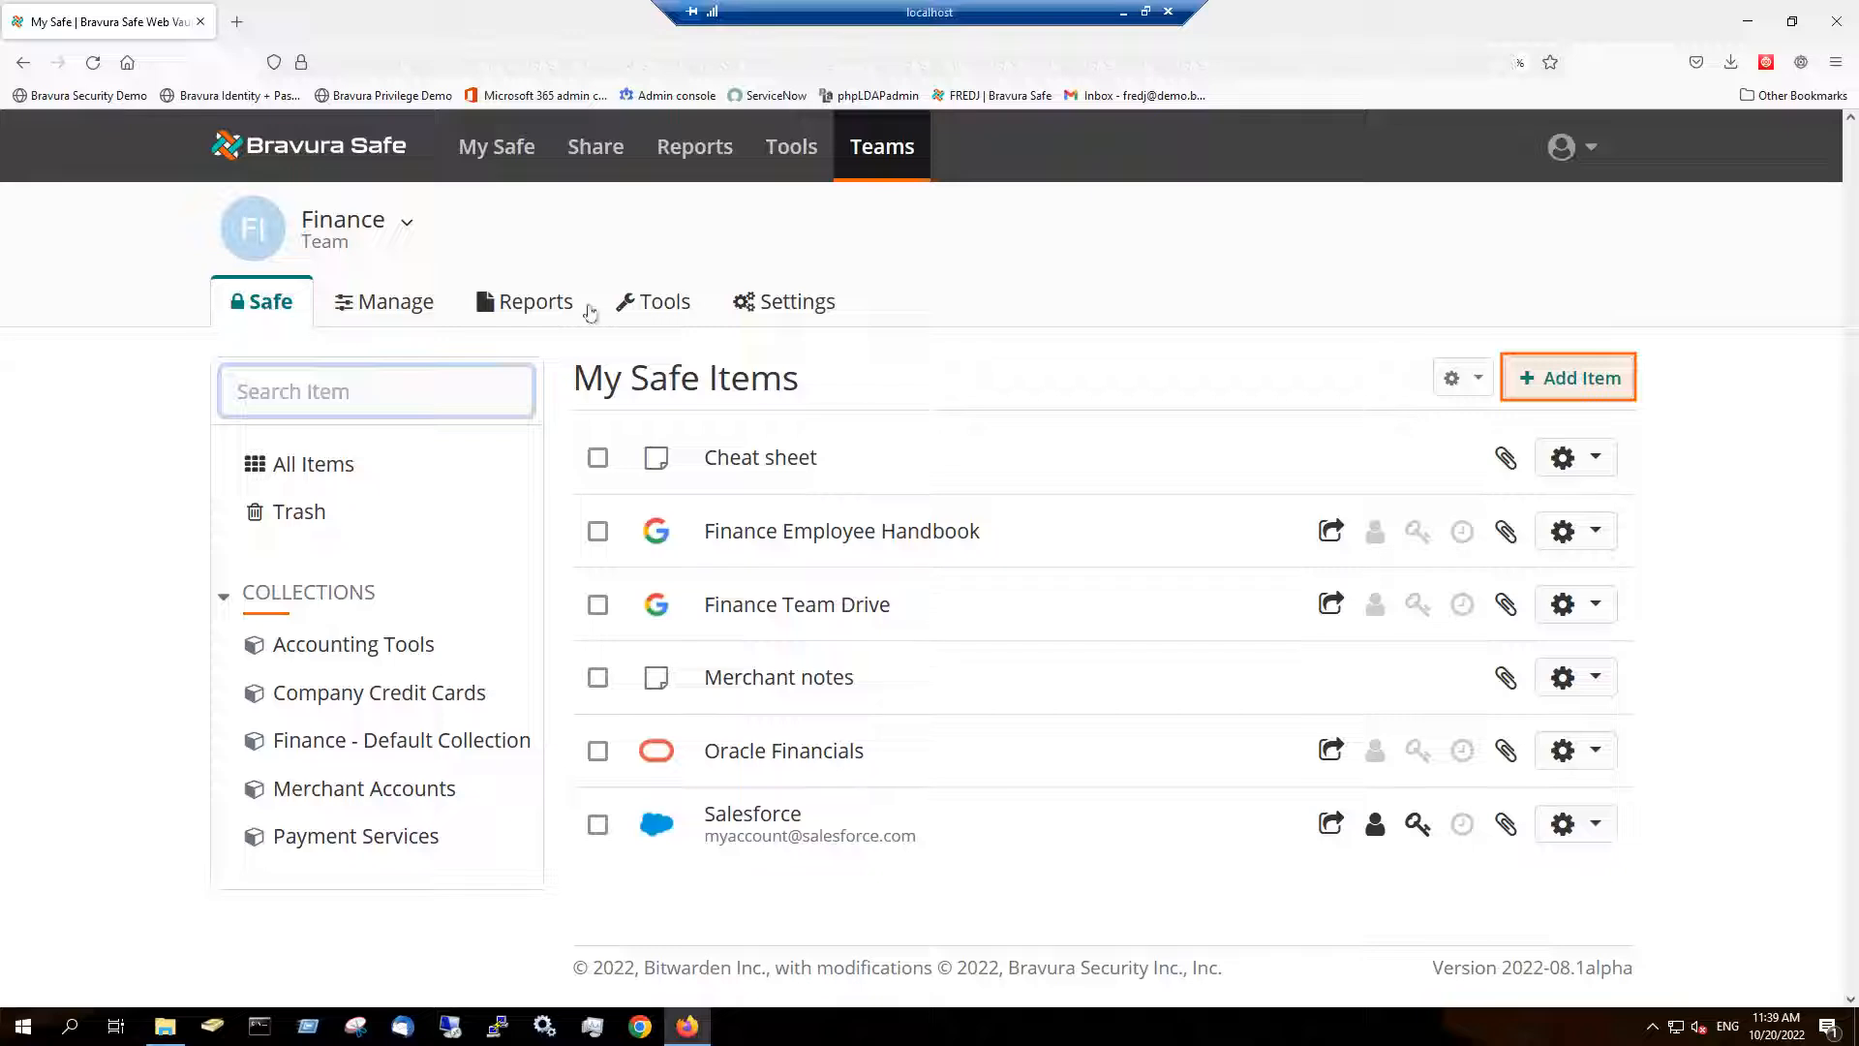
{"action": "left_click", "coordinate": [1563, 378]}
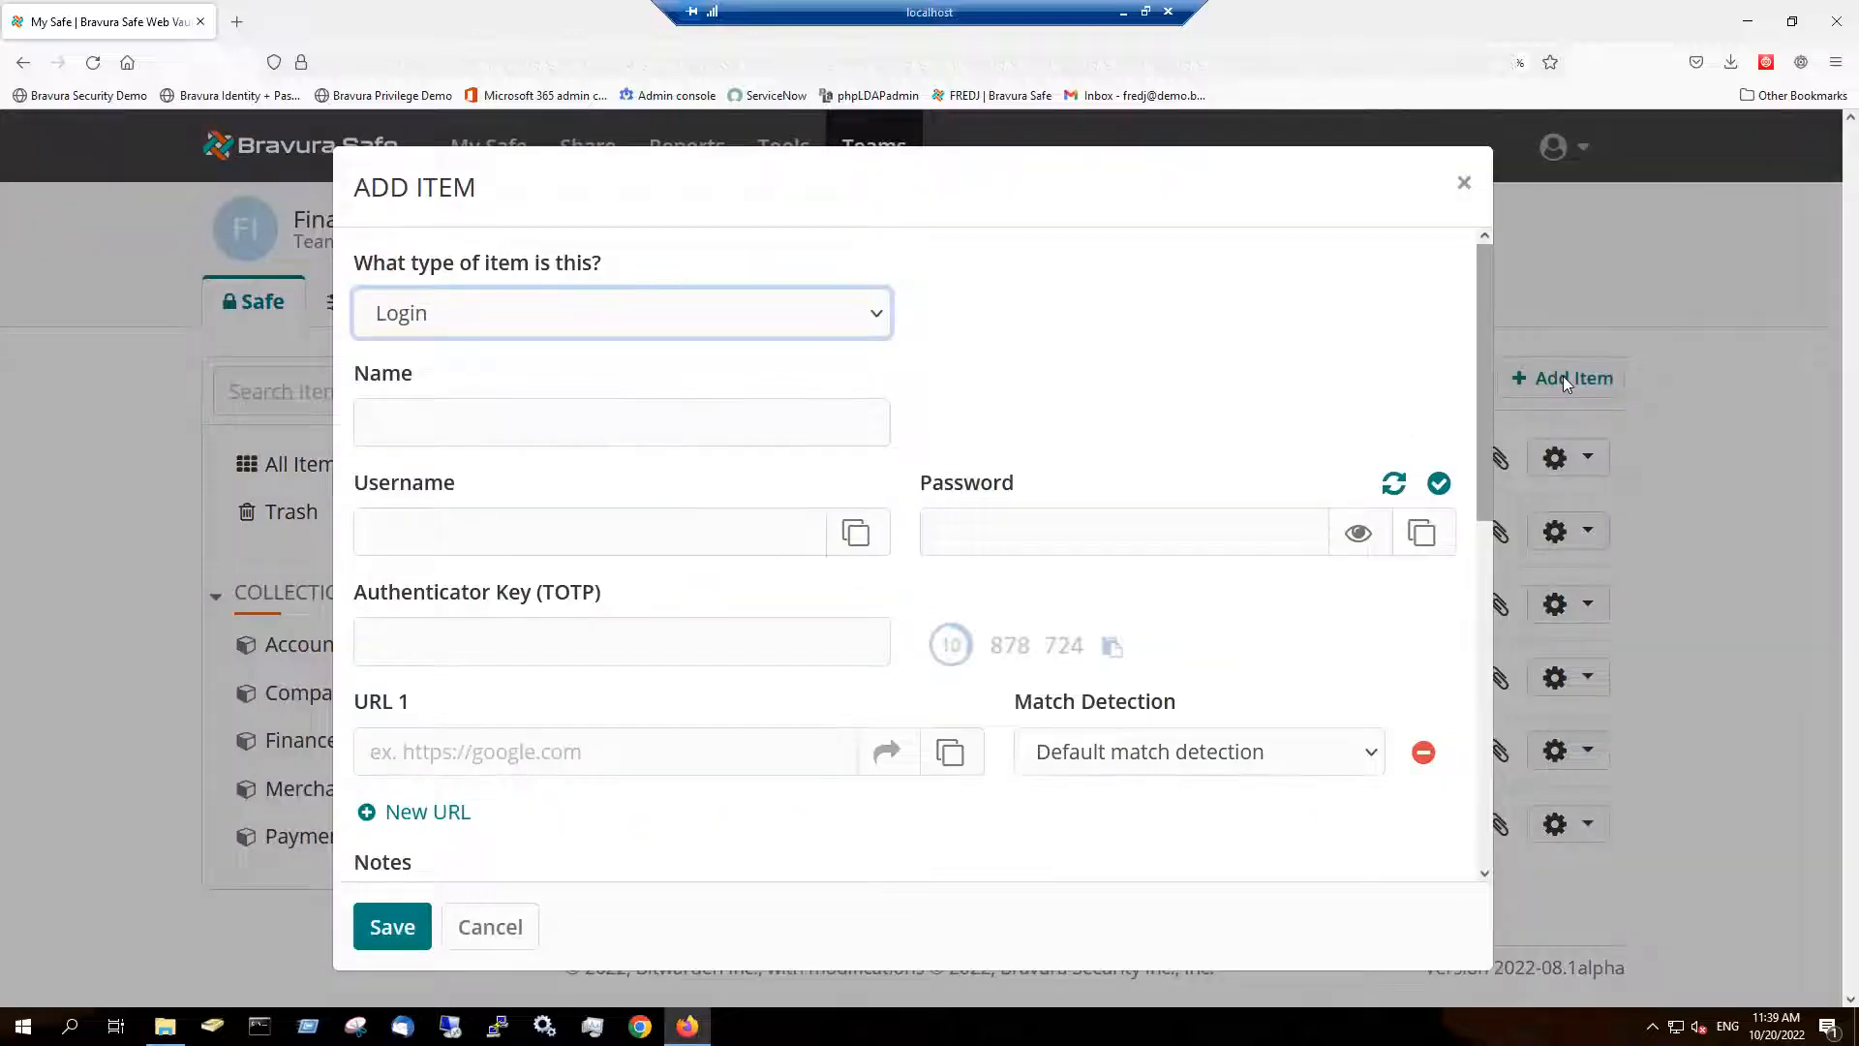
{"action": "left_click_drag", "start_coordinate": [1487, 434], "coordinate": [1469, 866]}
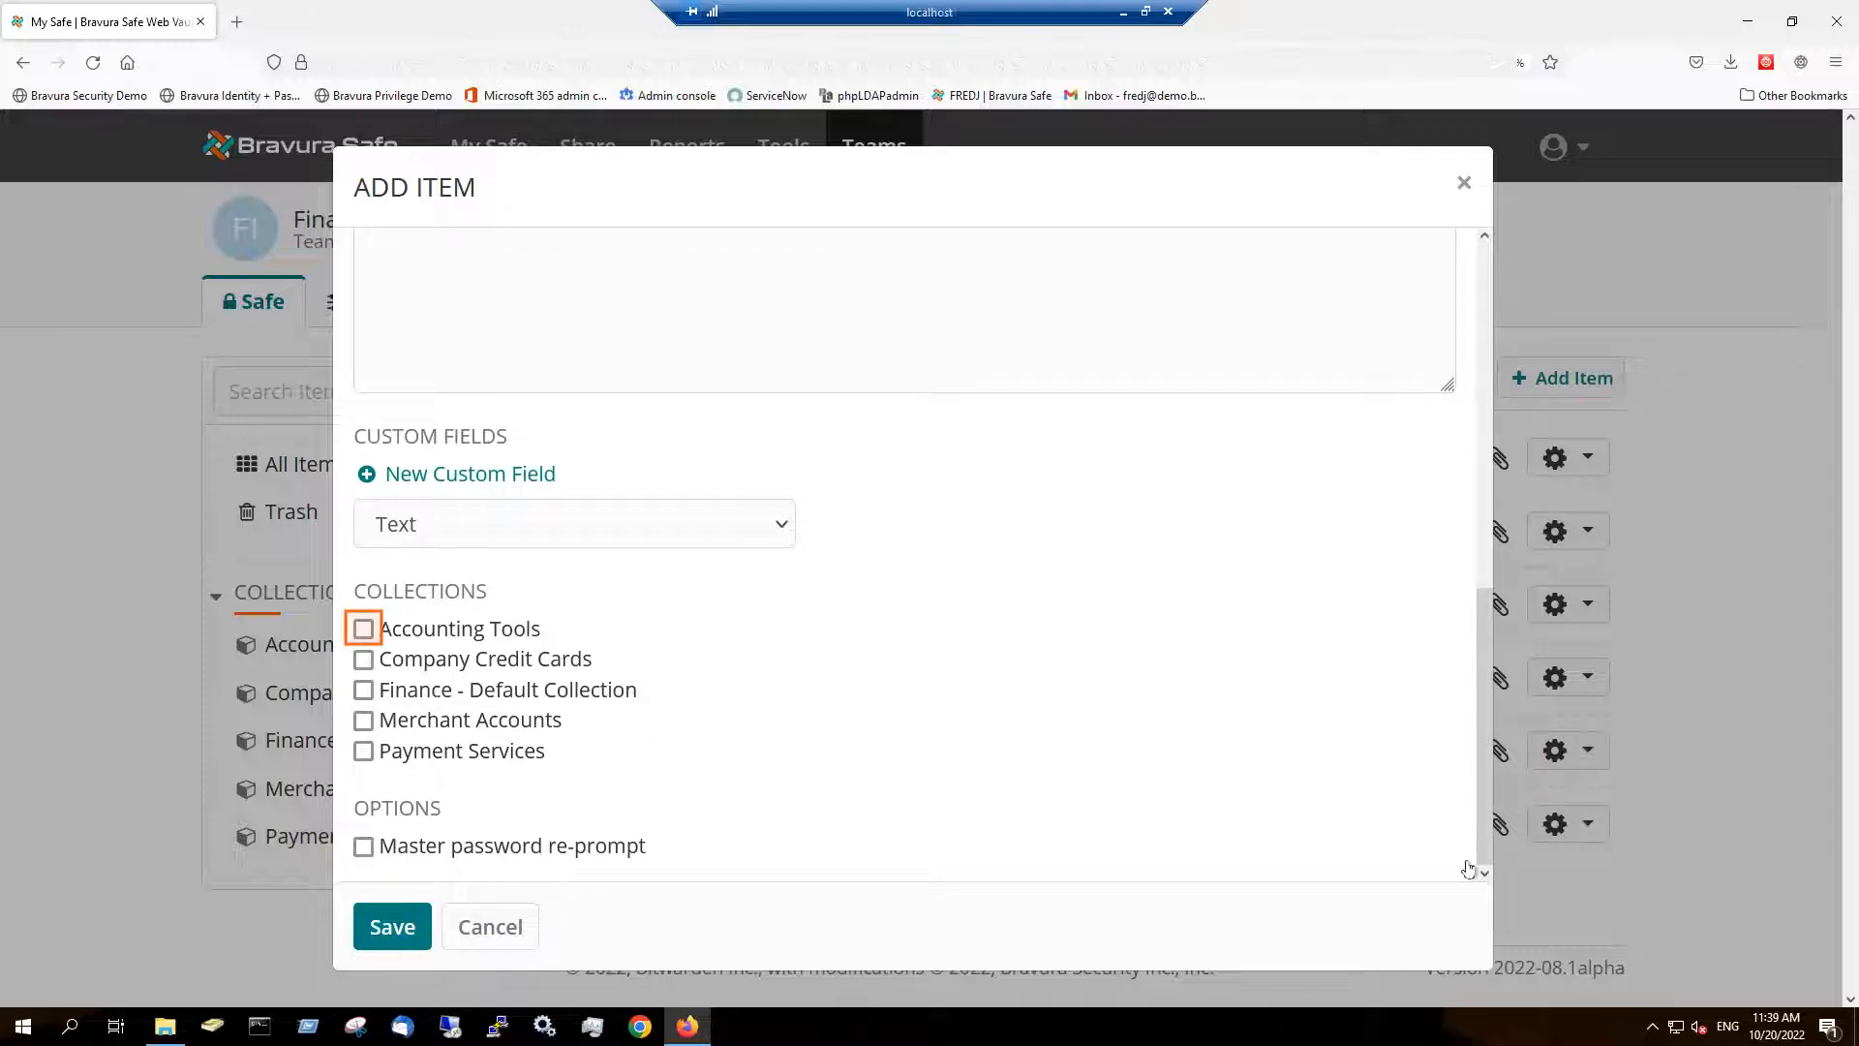
{"action": "left_click", "coordinate": [364, 629]}
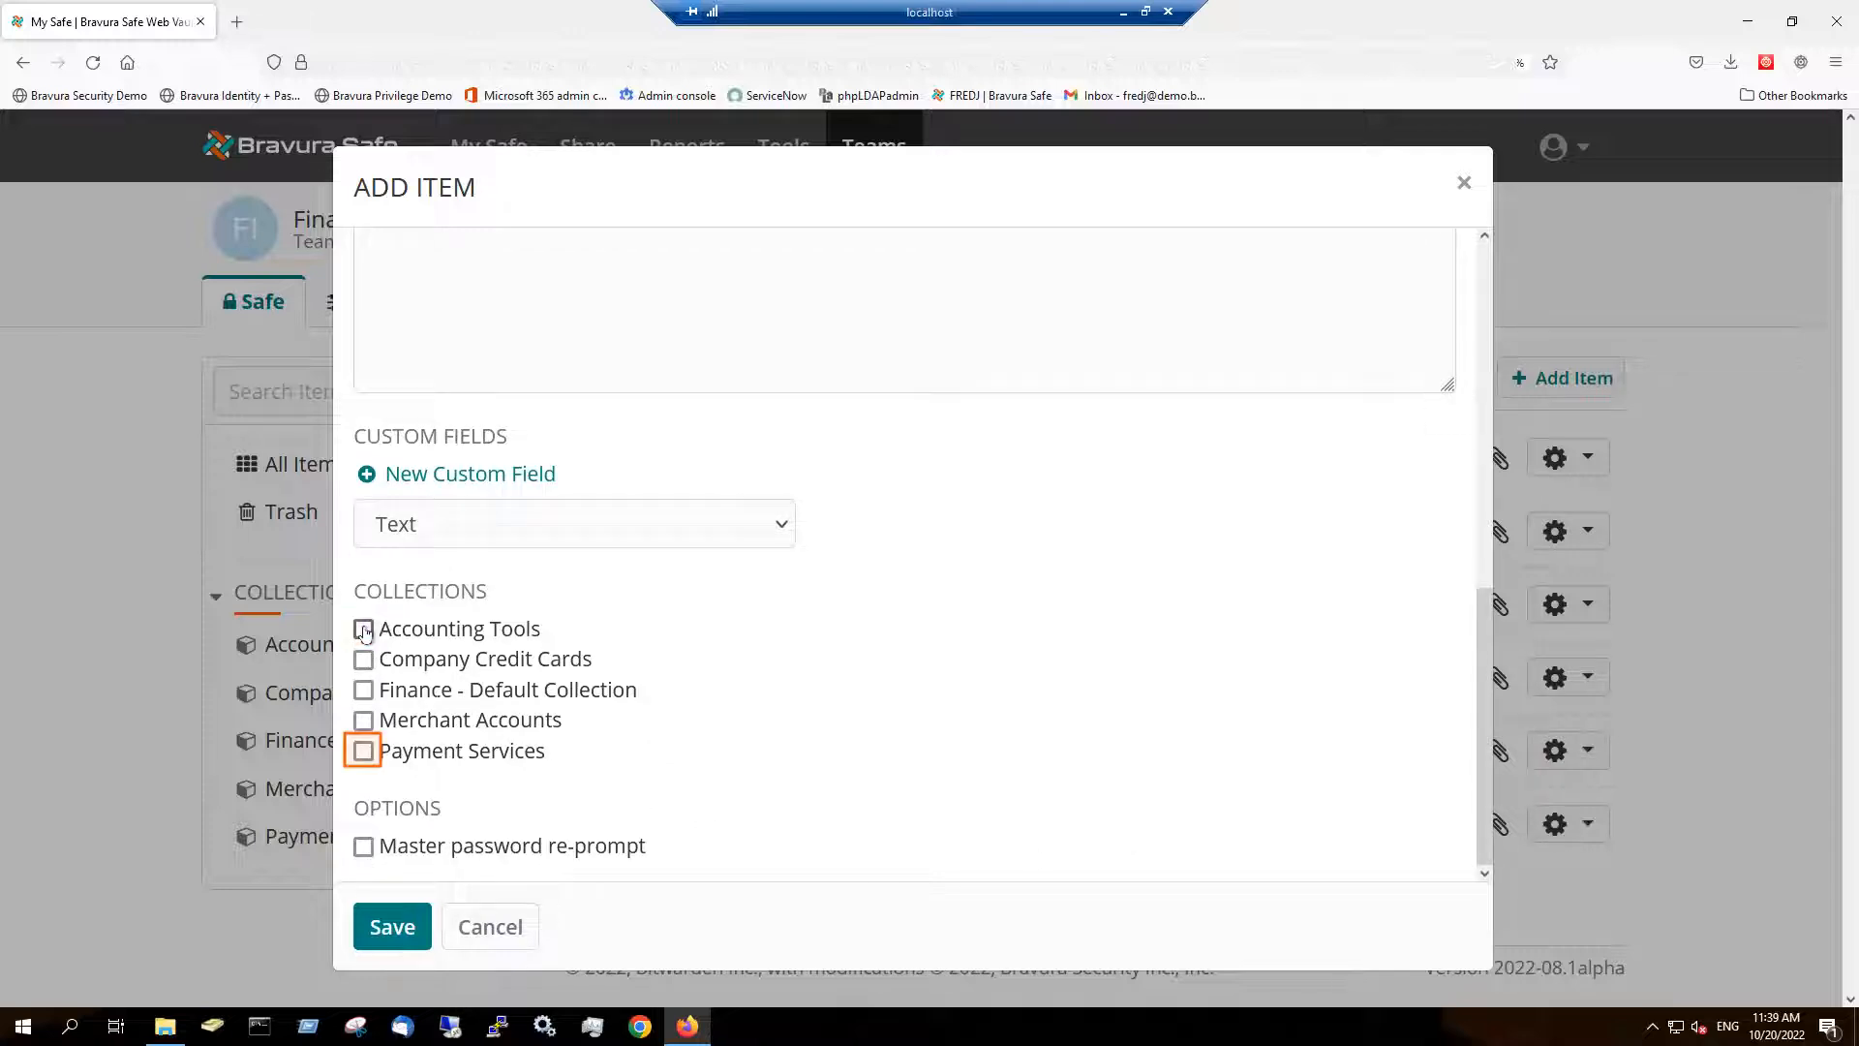
{"action": "left_click", "coordinate": [364, 753]}
{"action": "left_click", "coordinate": [481, 932]}
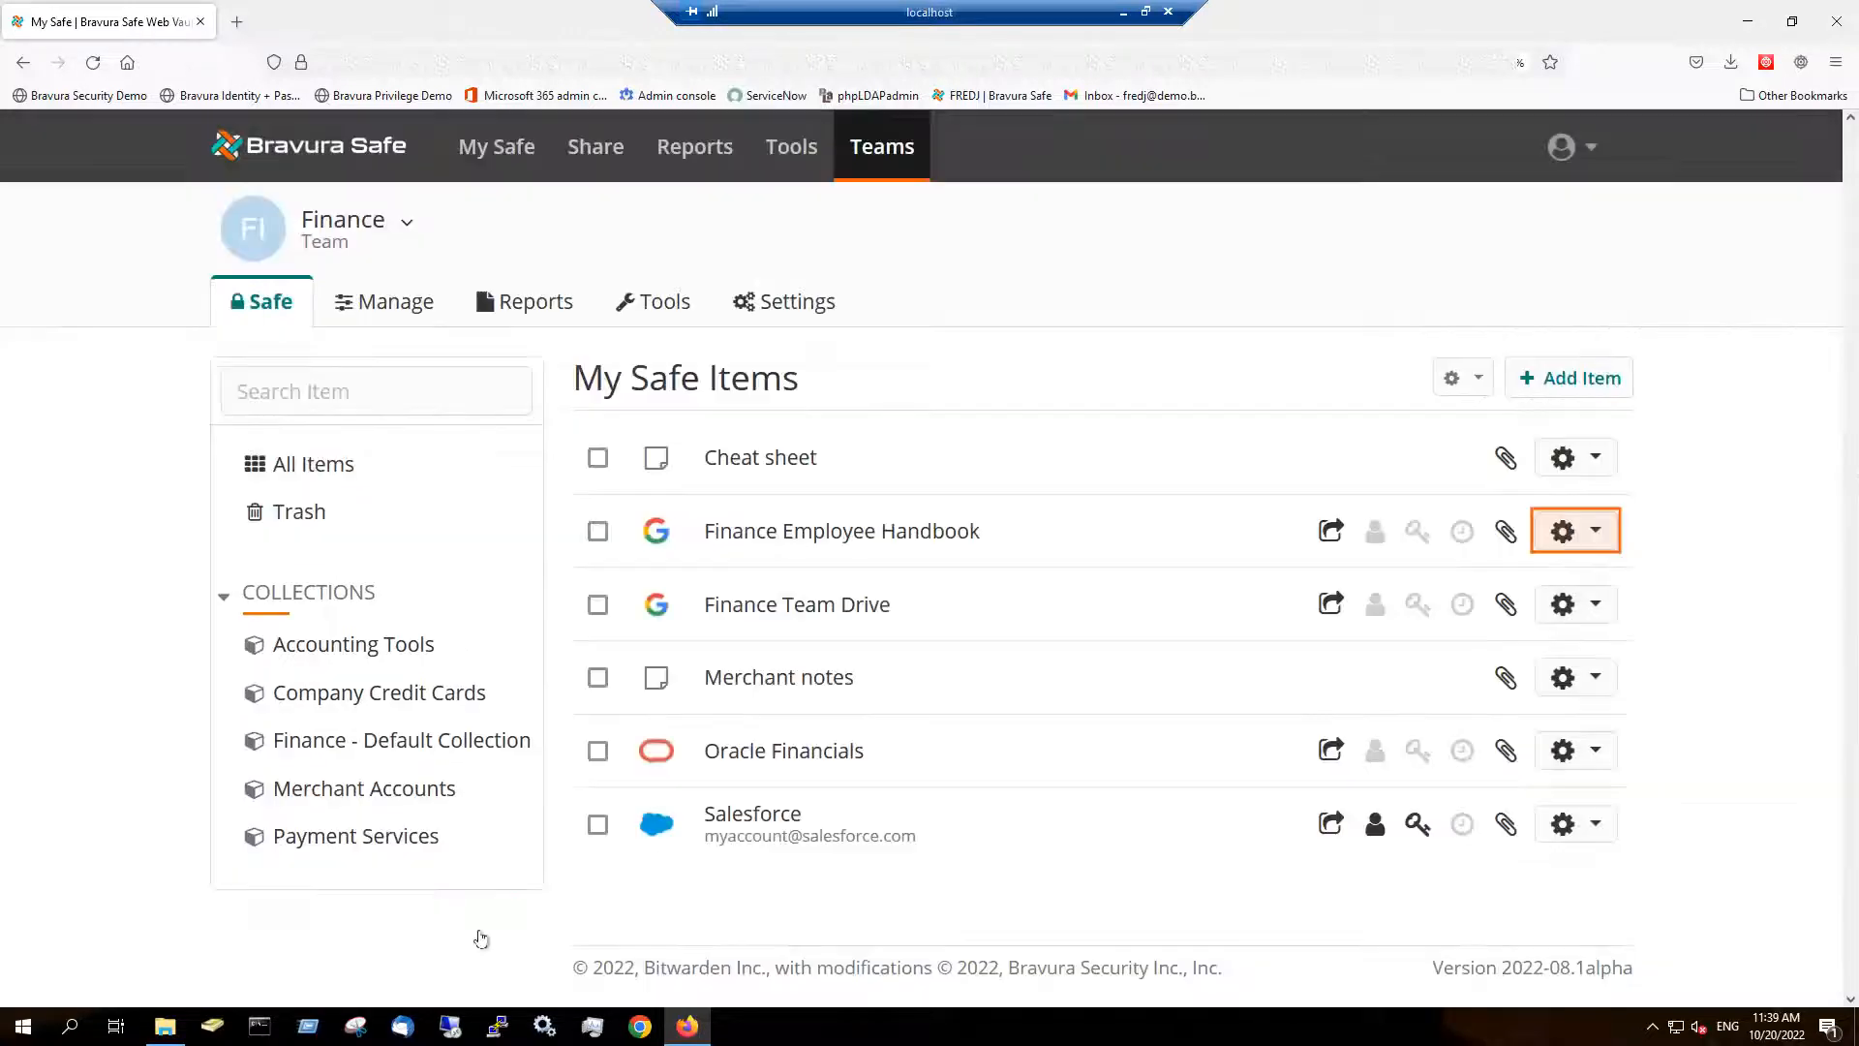
Step: Share the Finance Employee Handbook item with the Accounting Tools collection and save the assignment
{"action": "left_click", "coordinate": [1592, 538]}
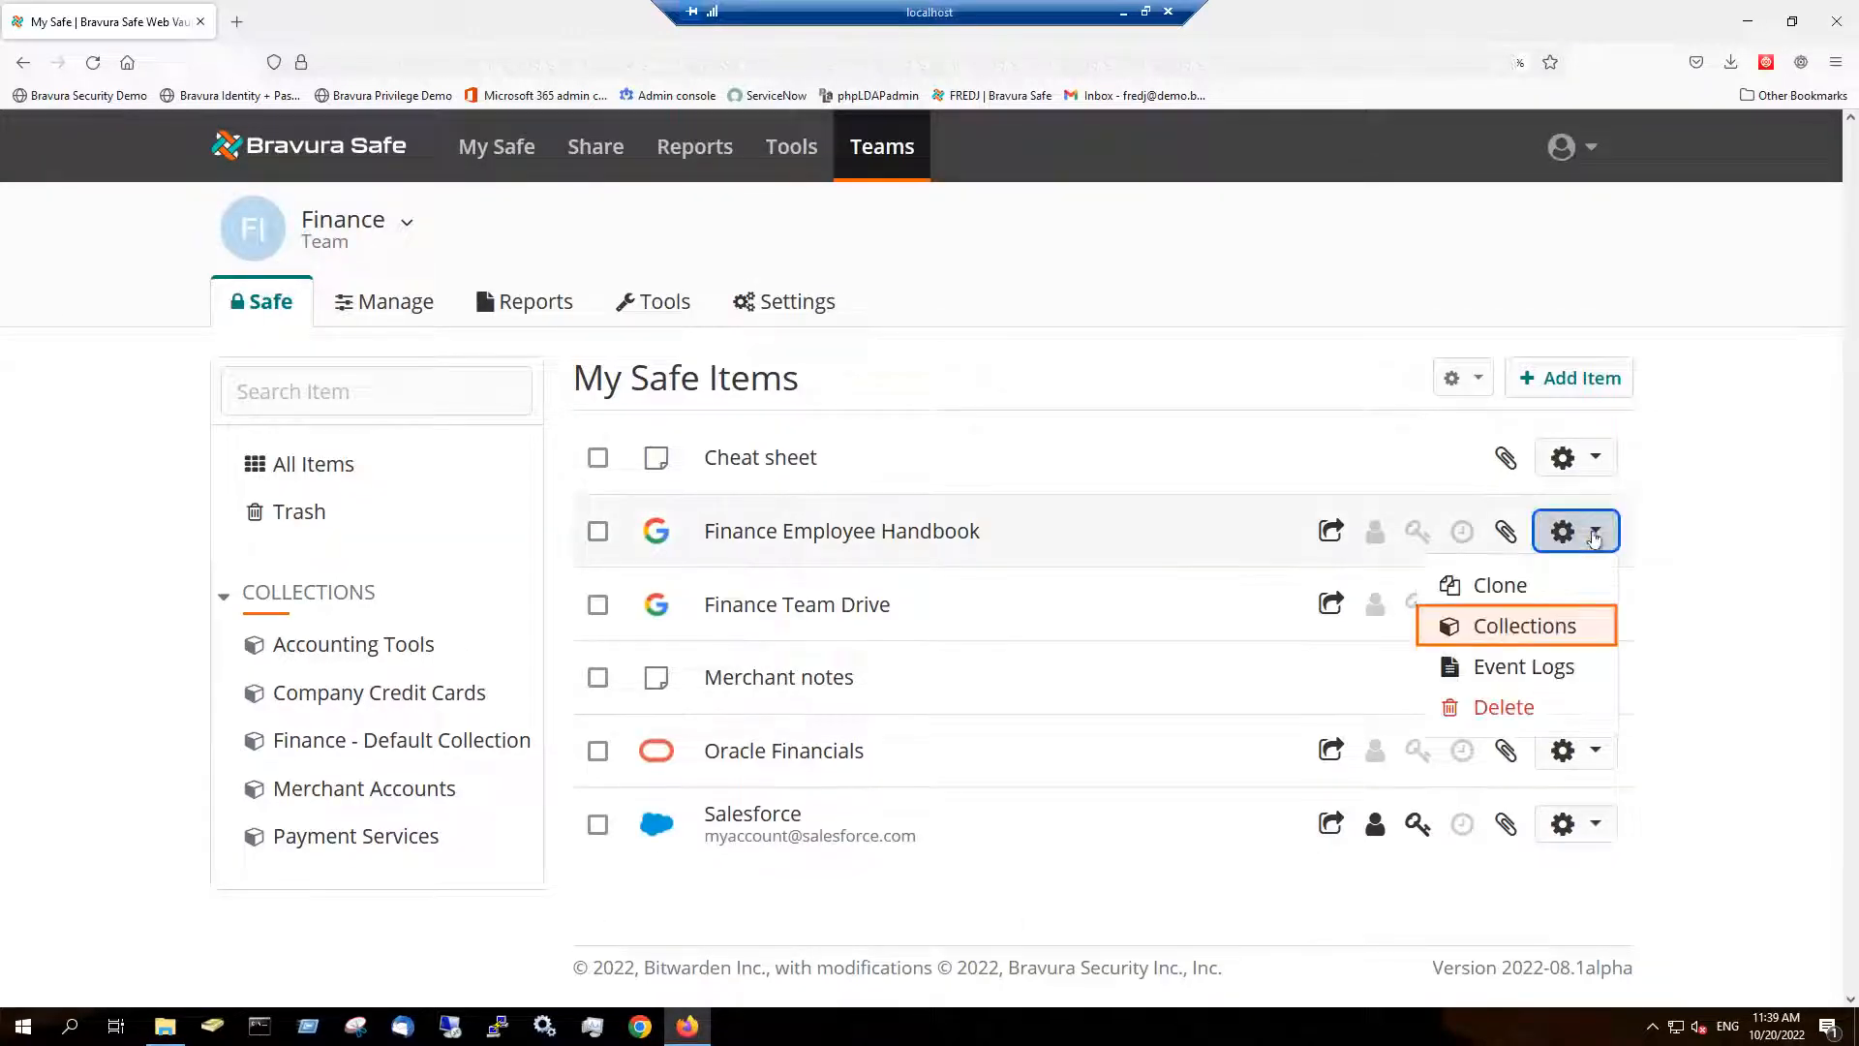
{"action": "left_click", "coordinate": [1506, 629]}
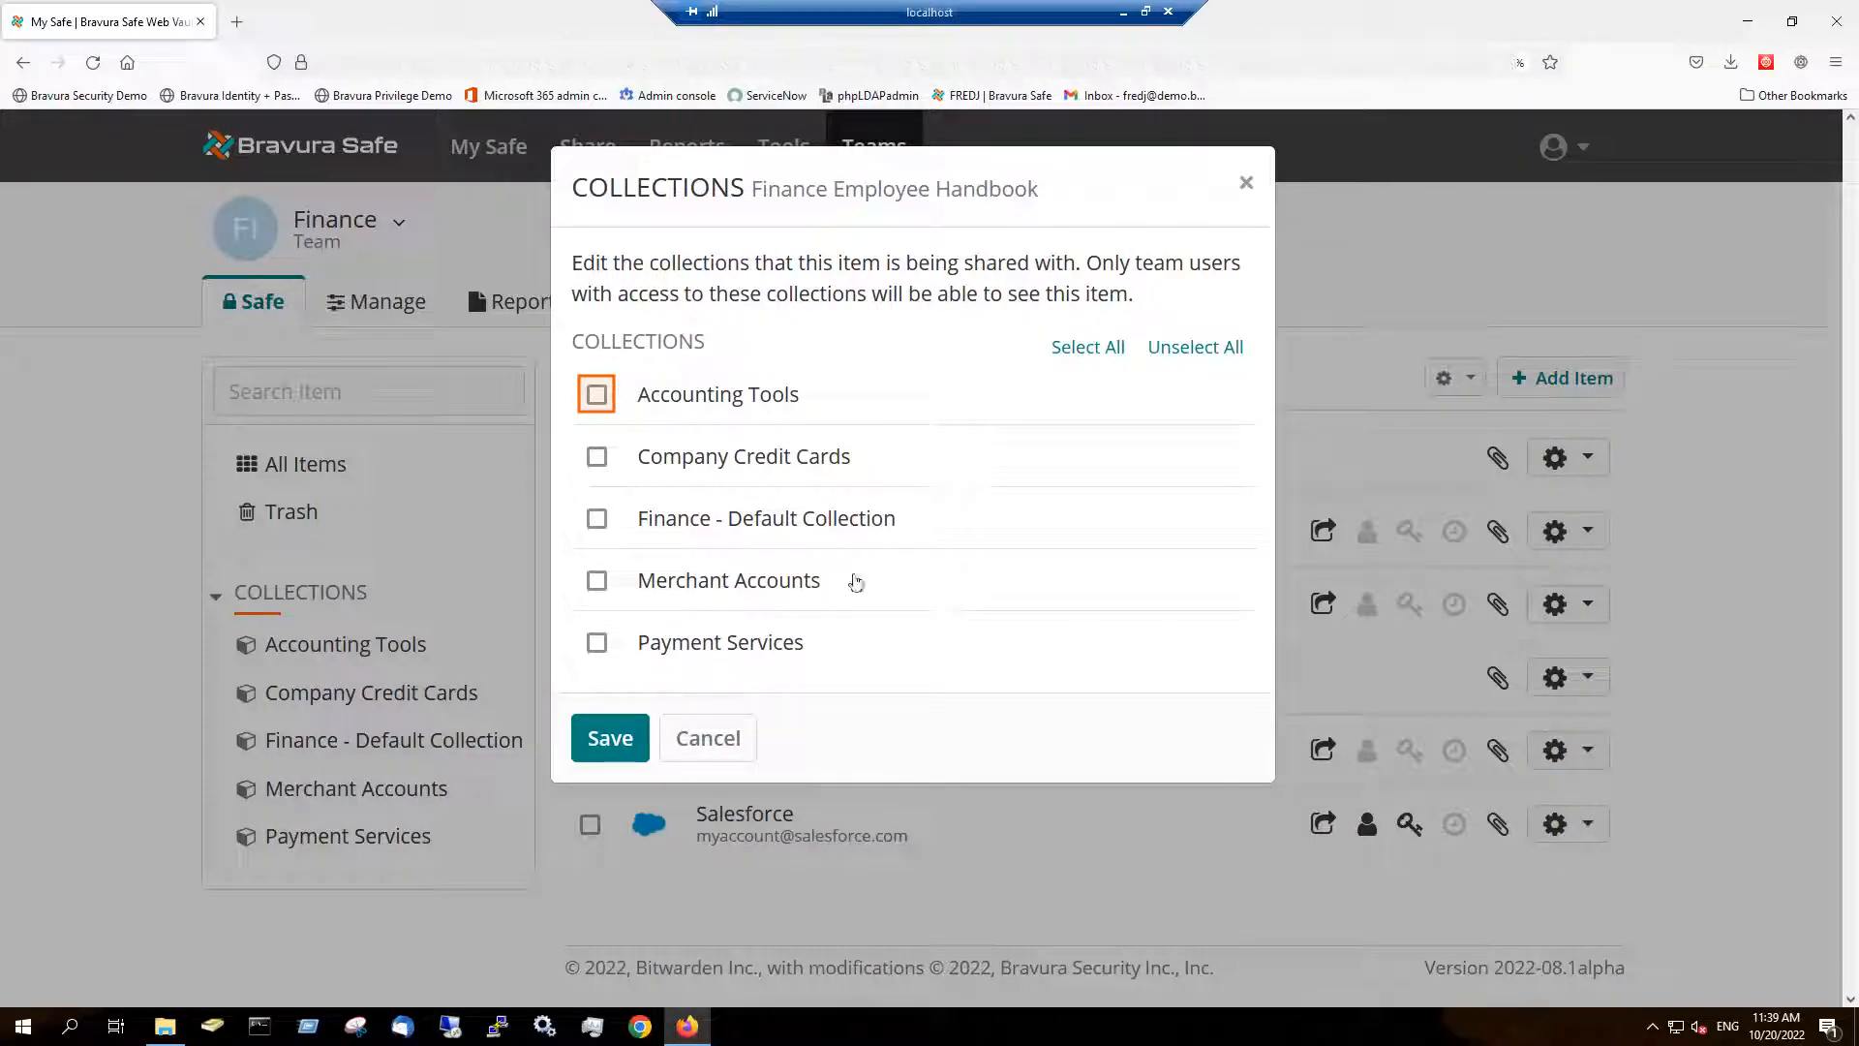
{"action": "left_click", "coordinate": [596, 395]}
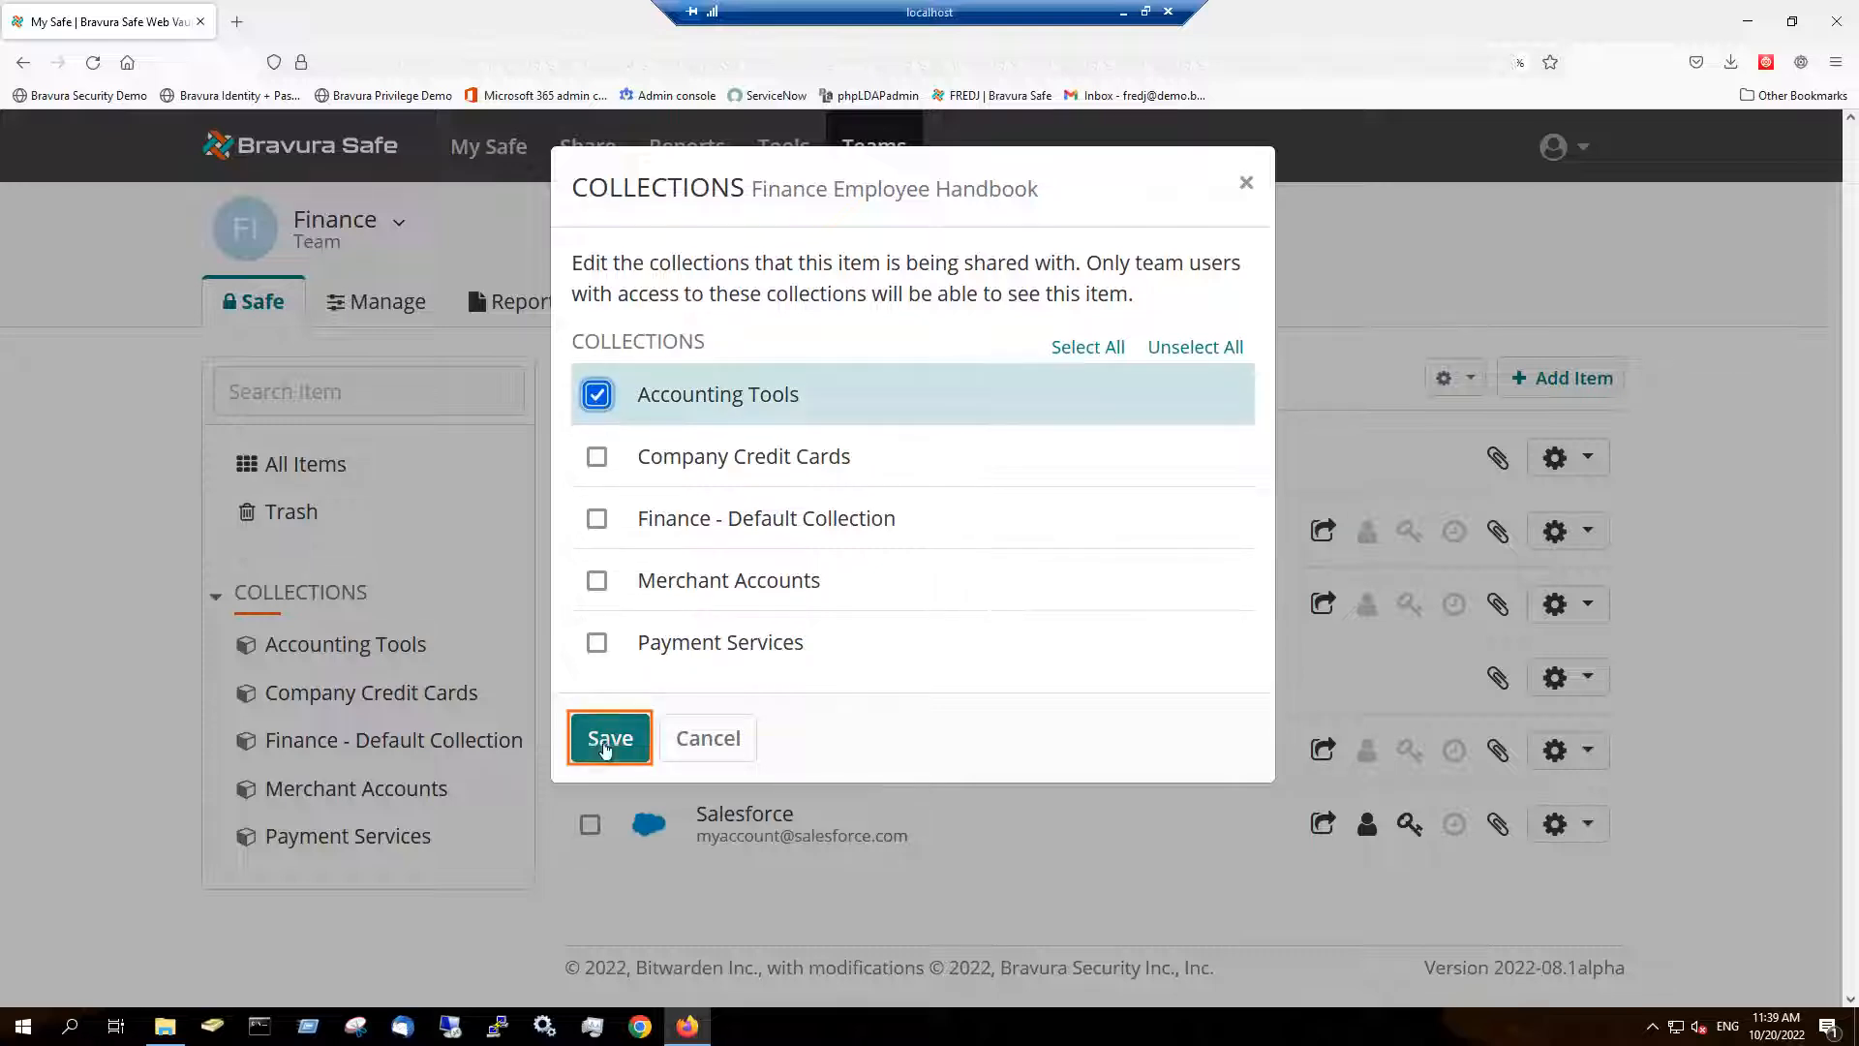
{"action": "left_click", "coordinate": [610, 746]}
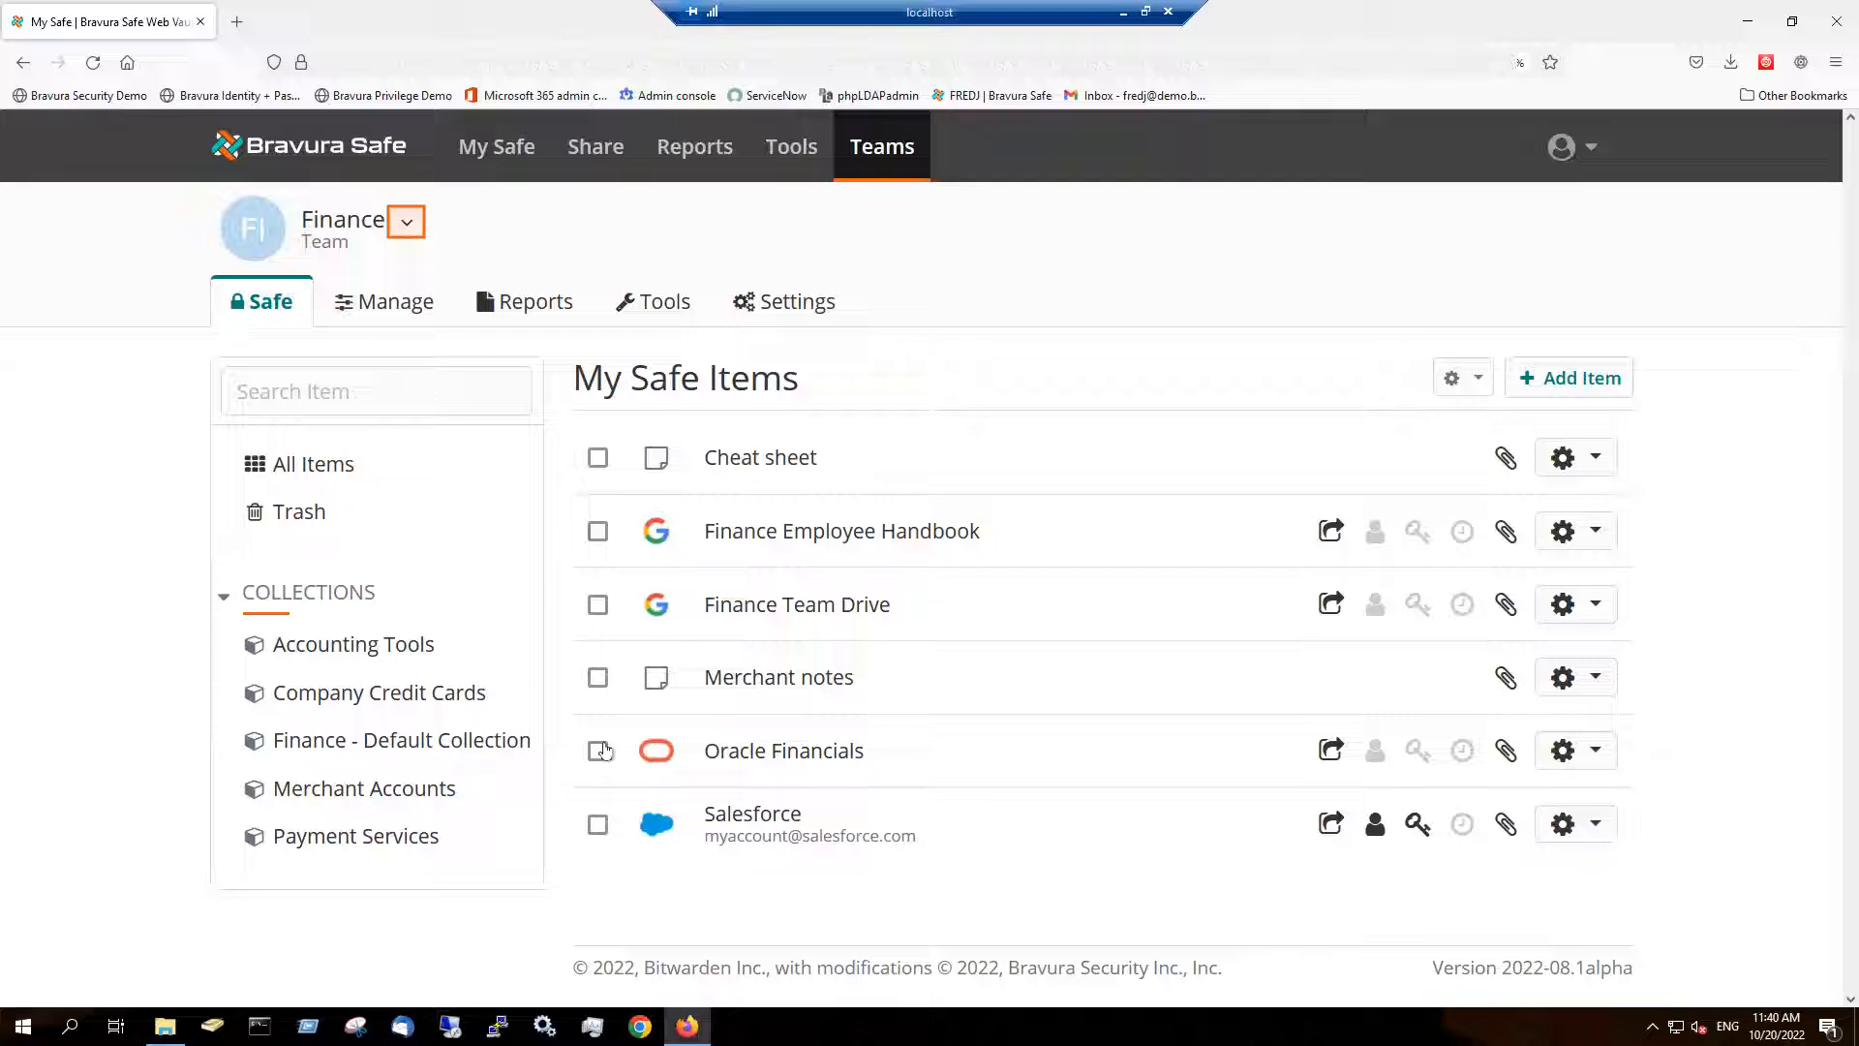
Step: Switch to the Human Resources team and review its people and collections
{"action": "left_click", "coordinate": [406, 227]}
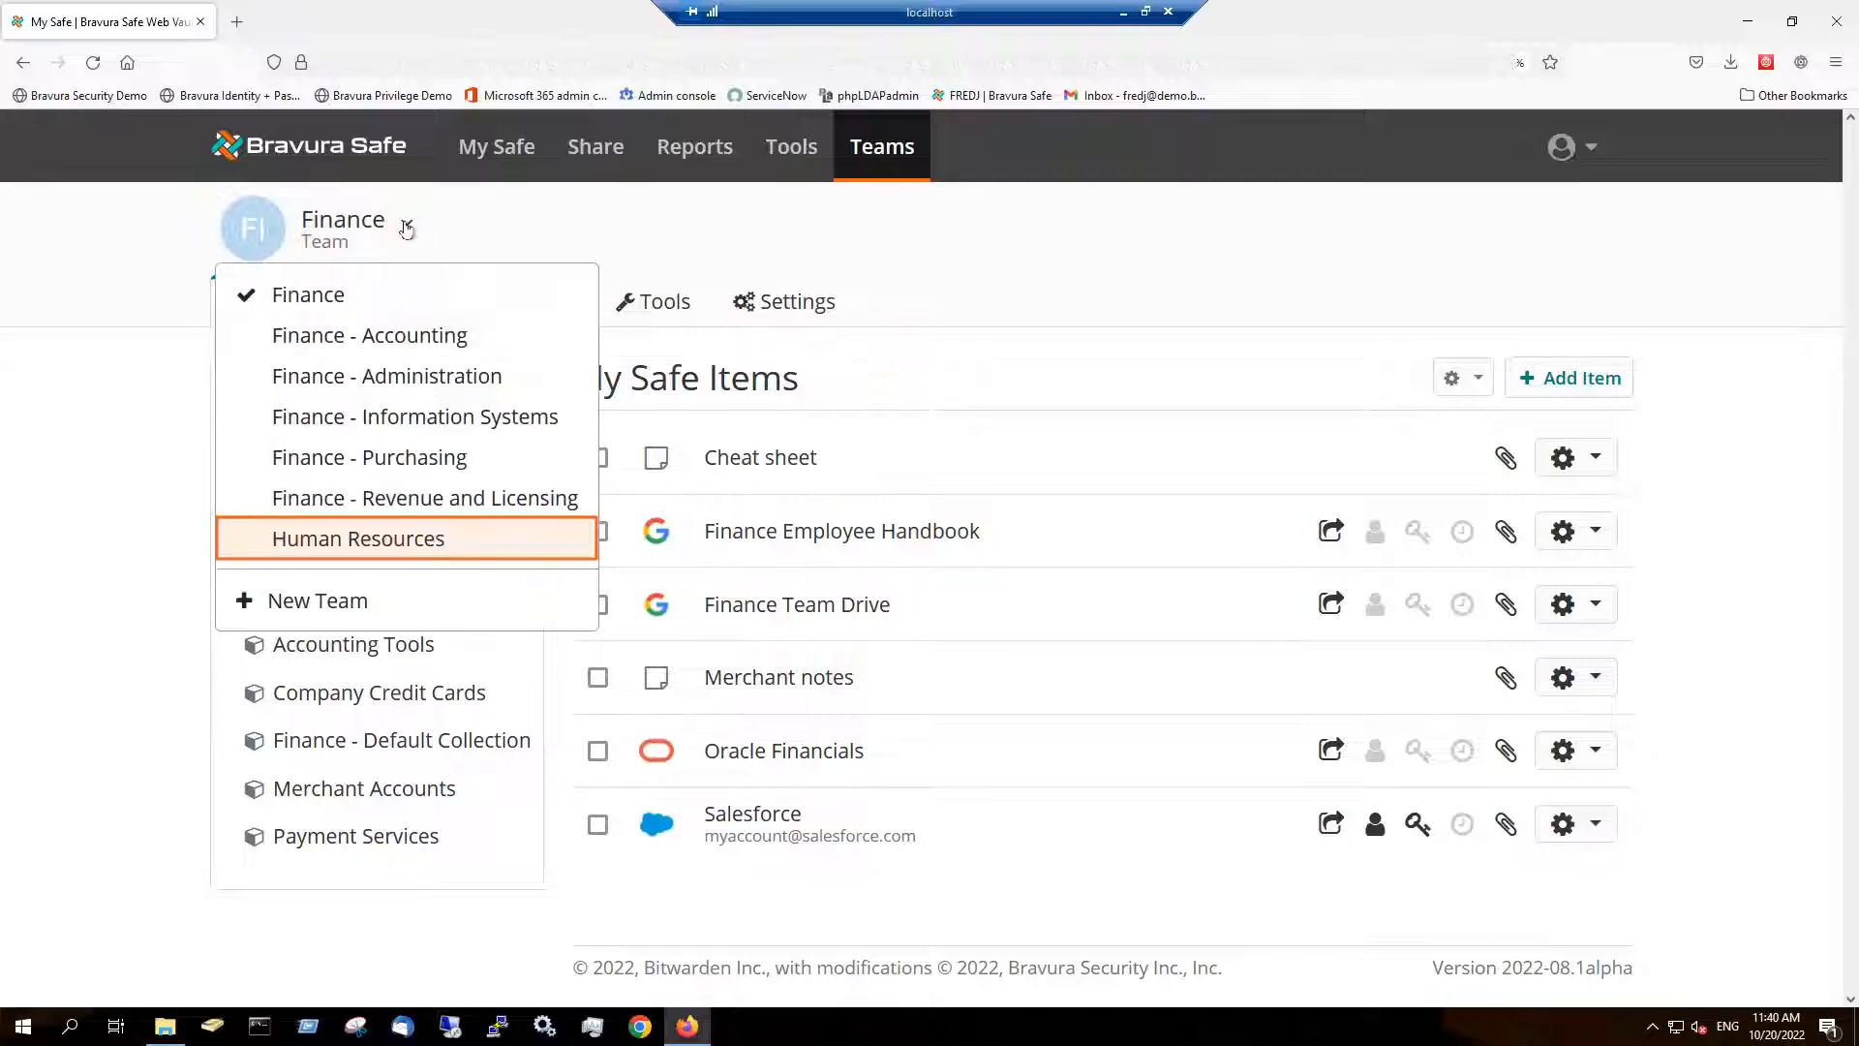
{"action": "left_click", "coordinate": [358, 538]}
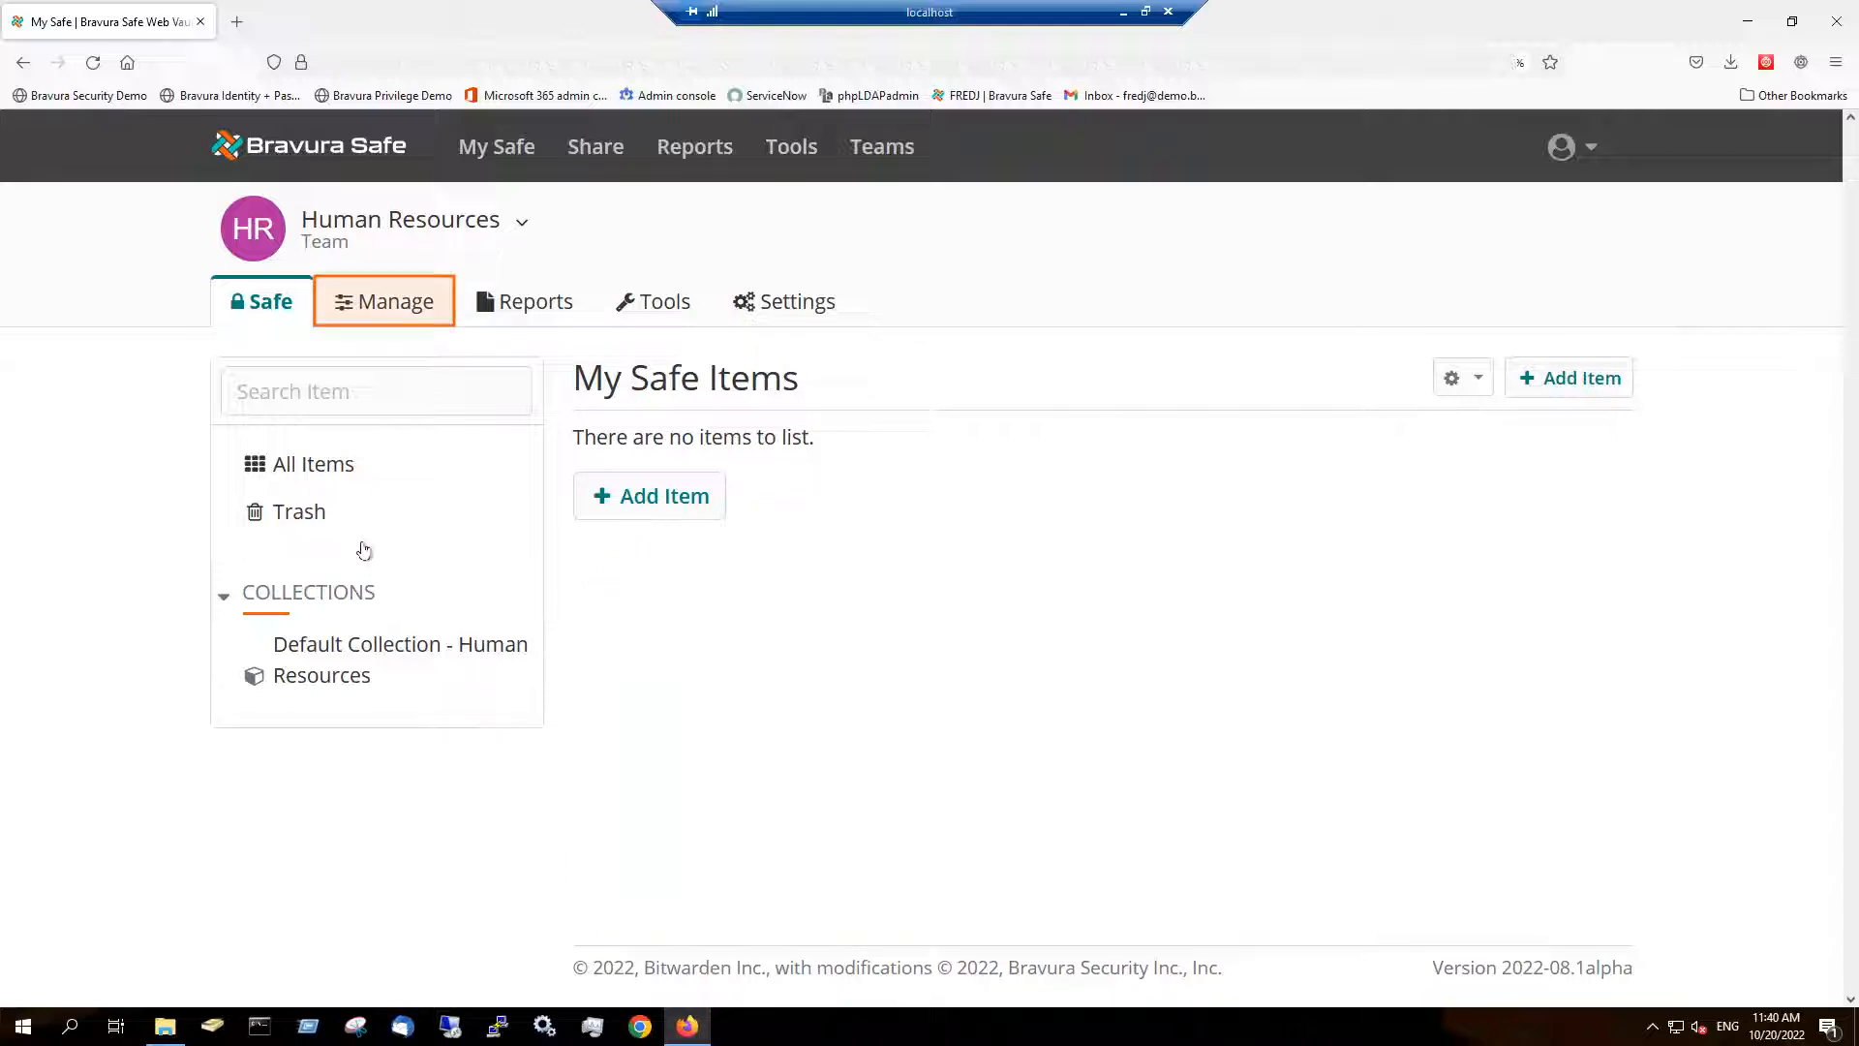
{"action": "left_click", "coordinate": [387, 312]}
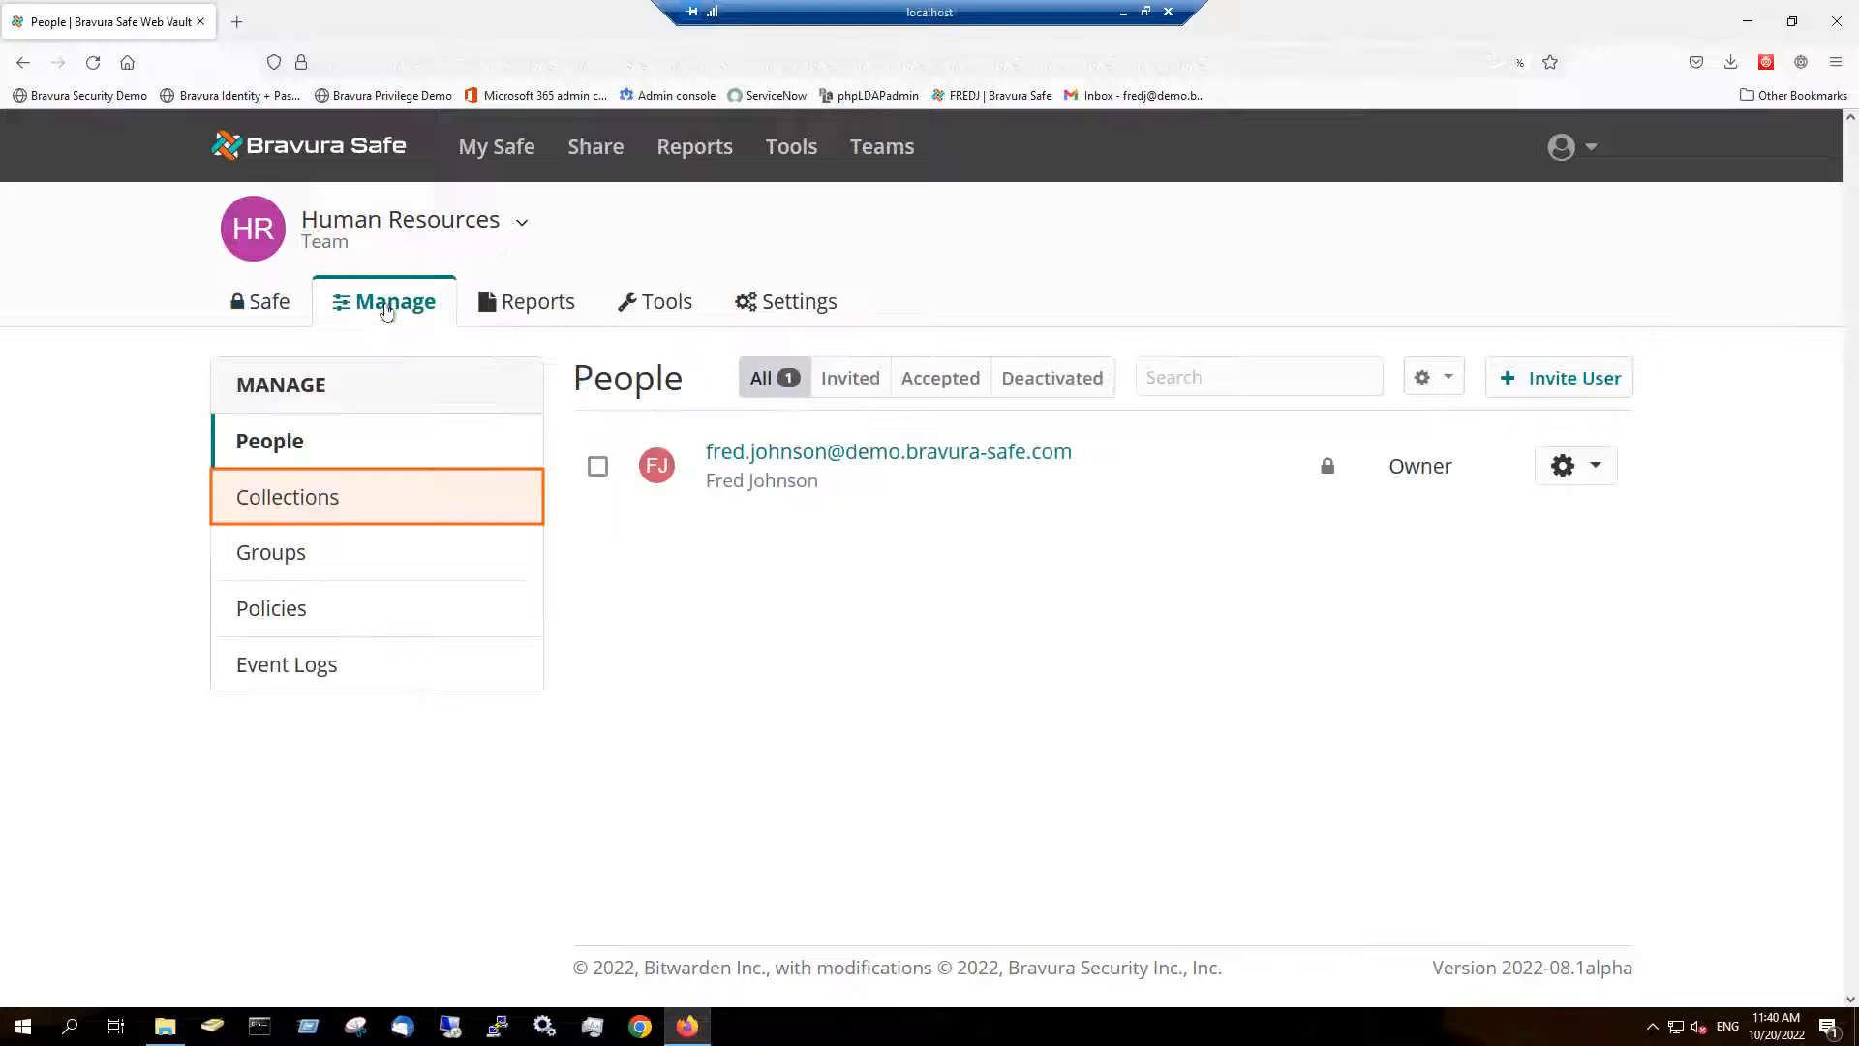
{"action": "left_click", "coordinate": [350, 502]}
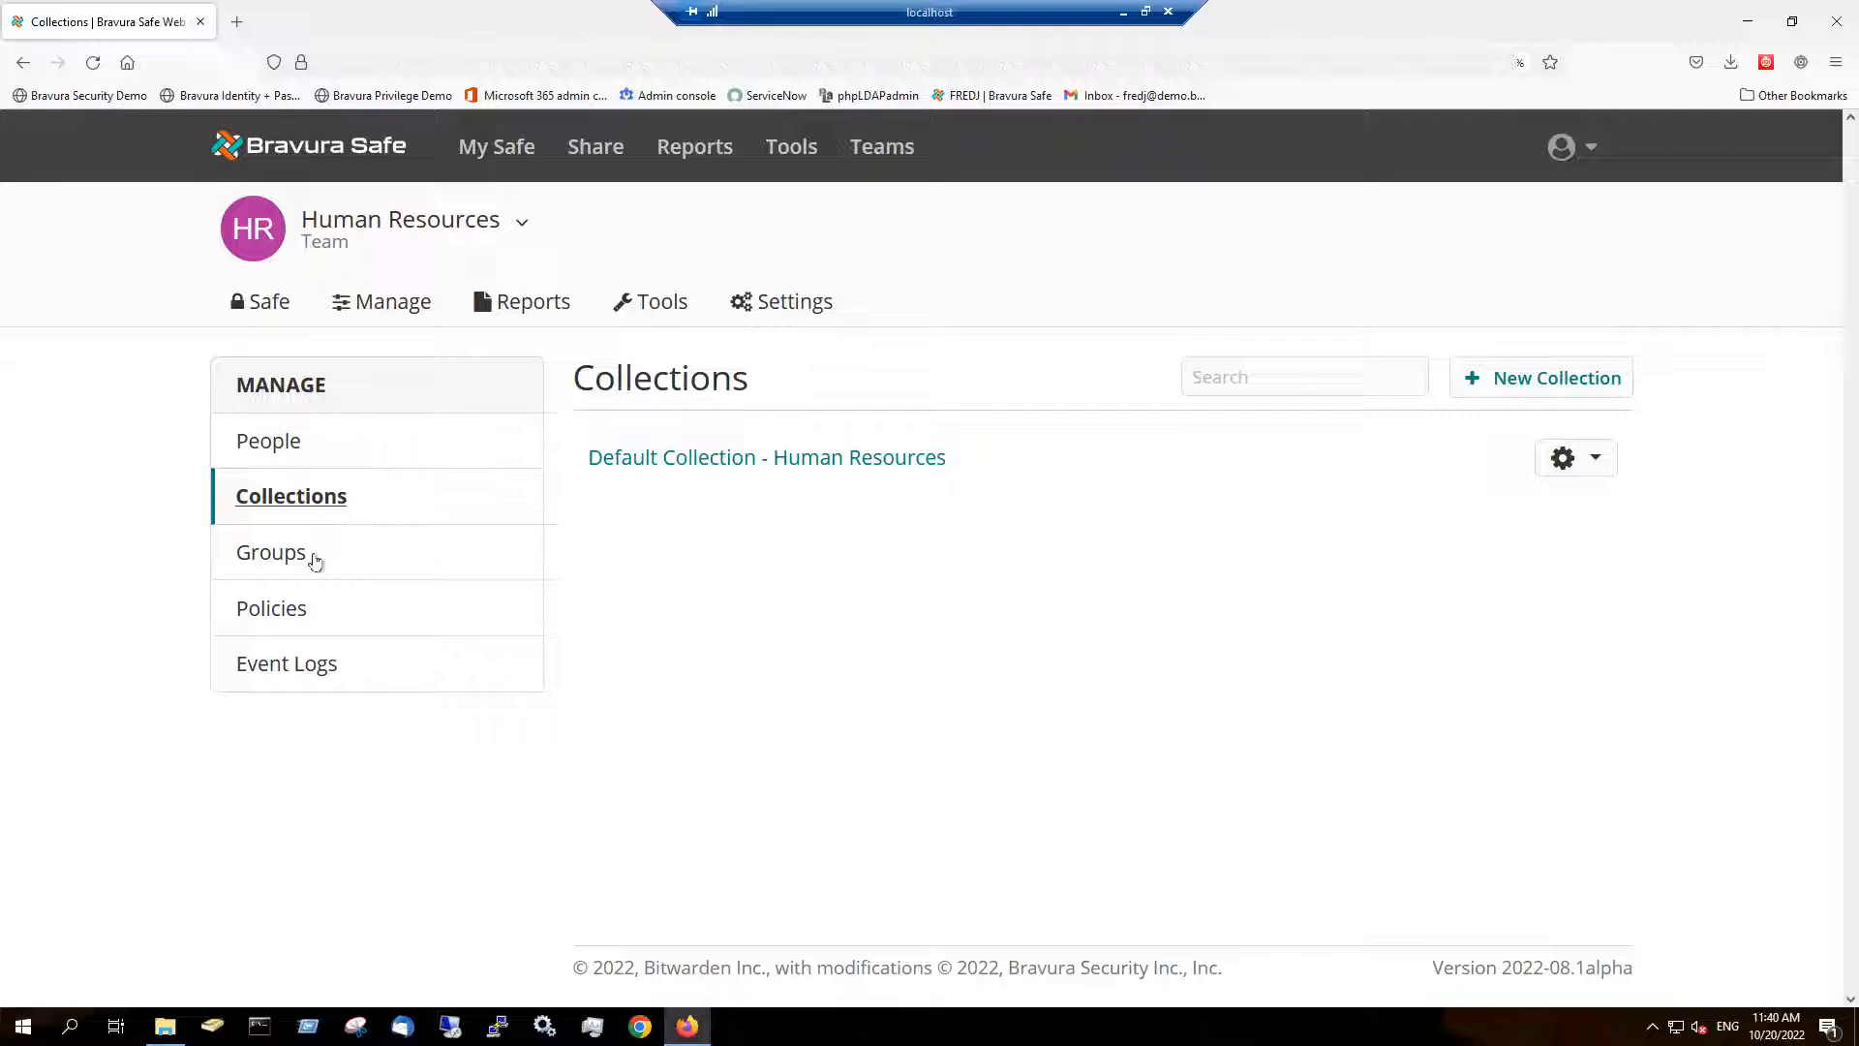
Step: Create a Recruiters group in the Human Resources team with access to the Default Collection - Human Resources only
{"action": "left_click", "coordinate": [315, 560]}
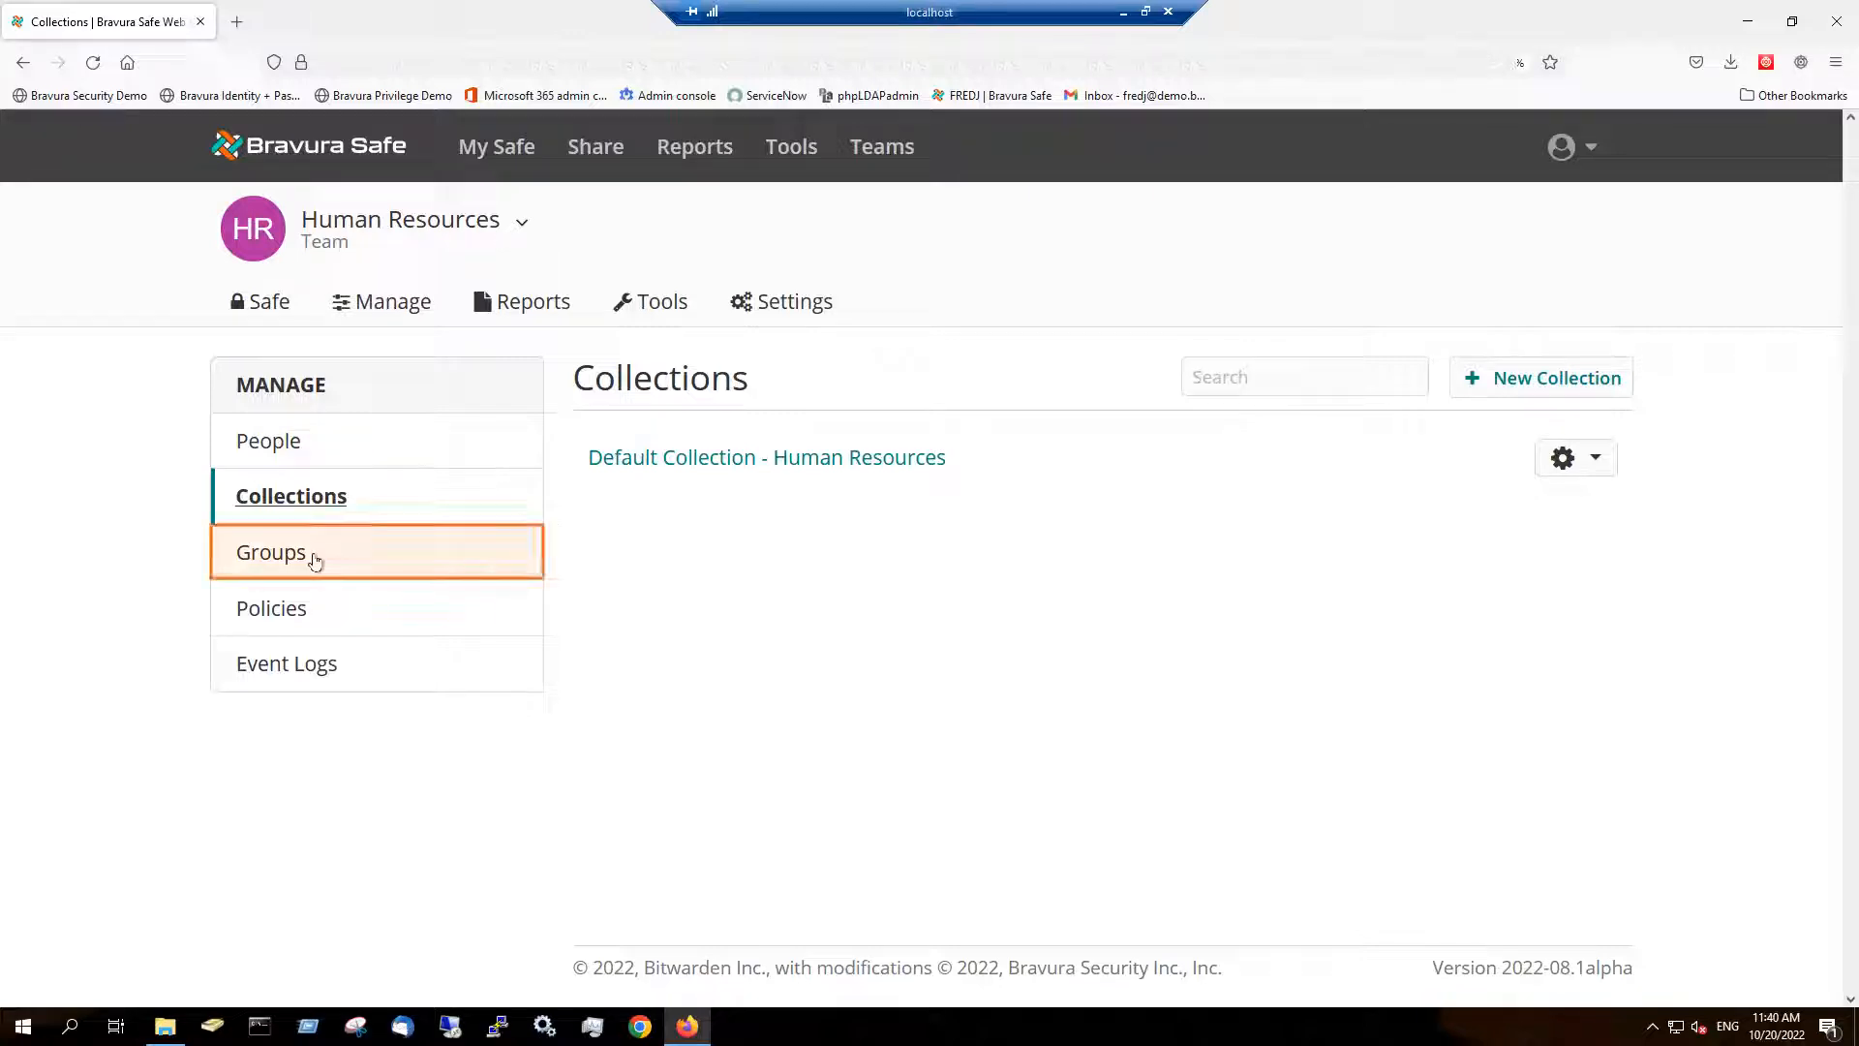
{"action": "left_click", "coordinate": [314, 561]}
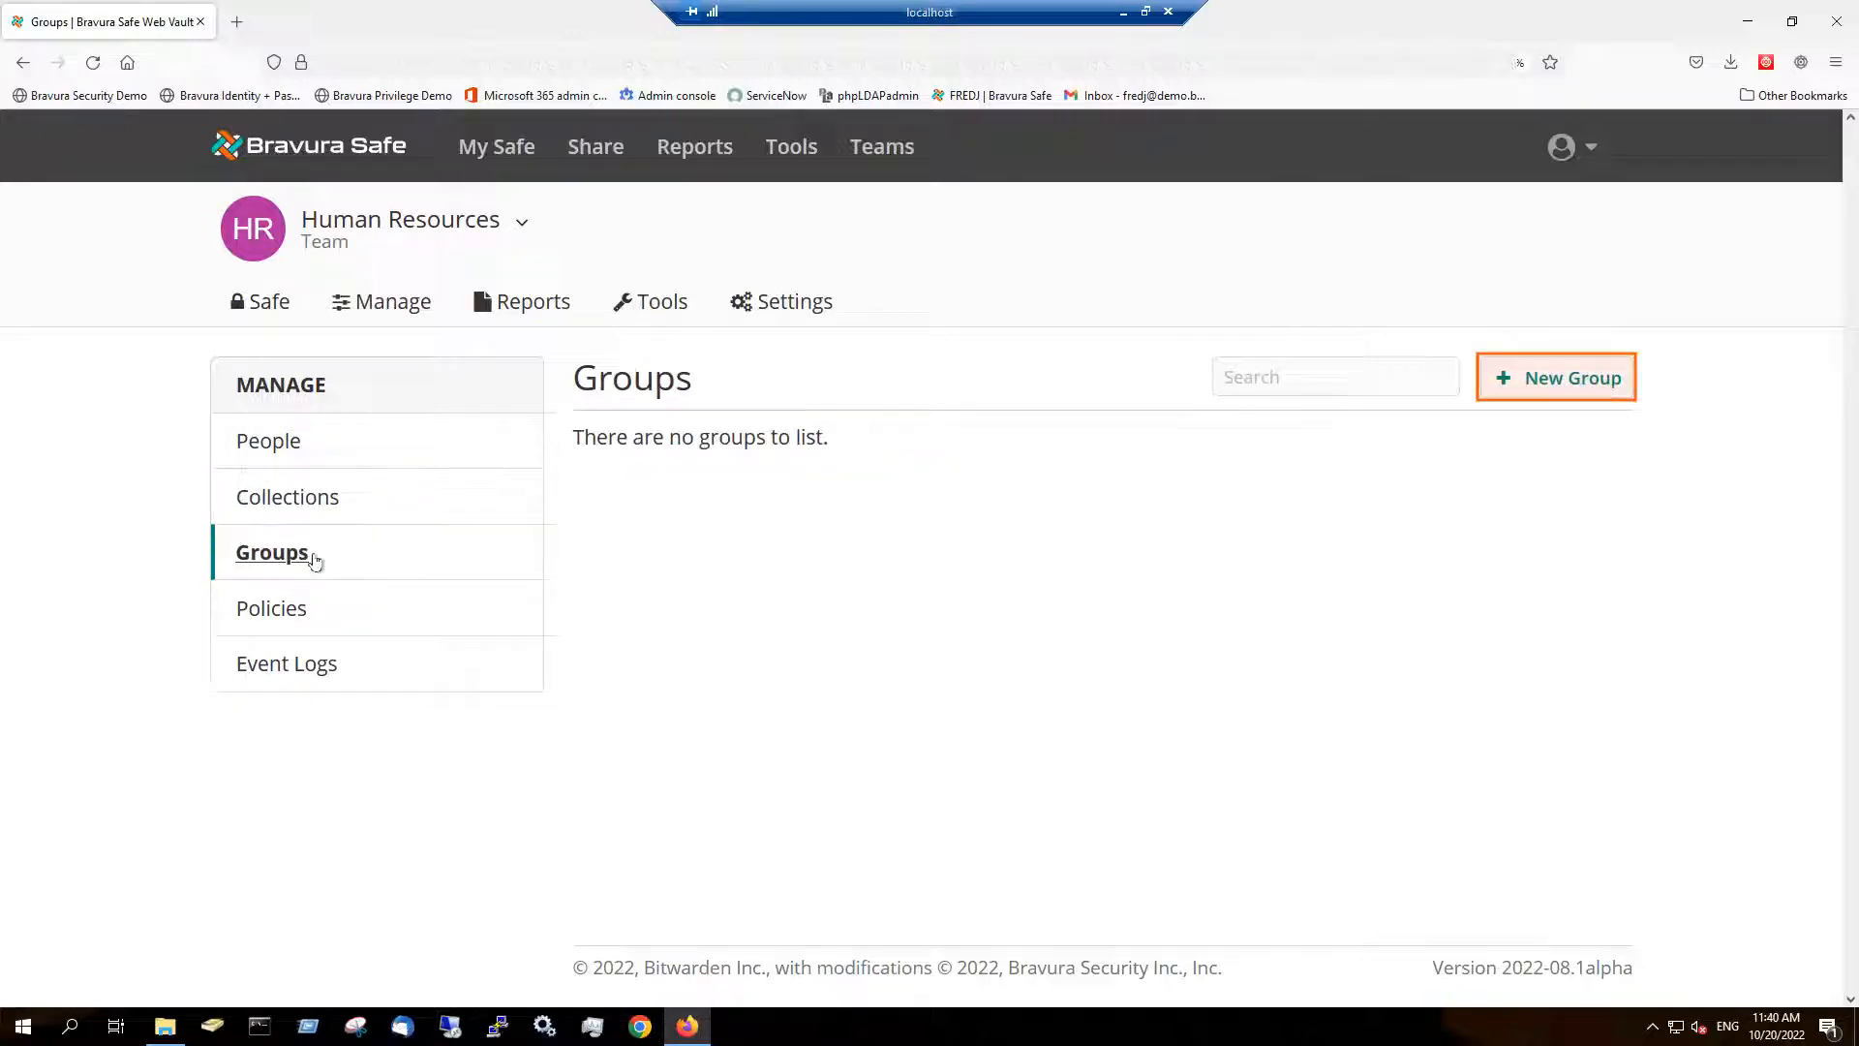
{"action": "left_click", "coordinate": [1536, 385]}
{"action": "type", "text": "Recruiters"}
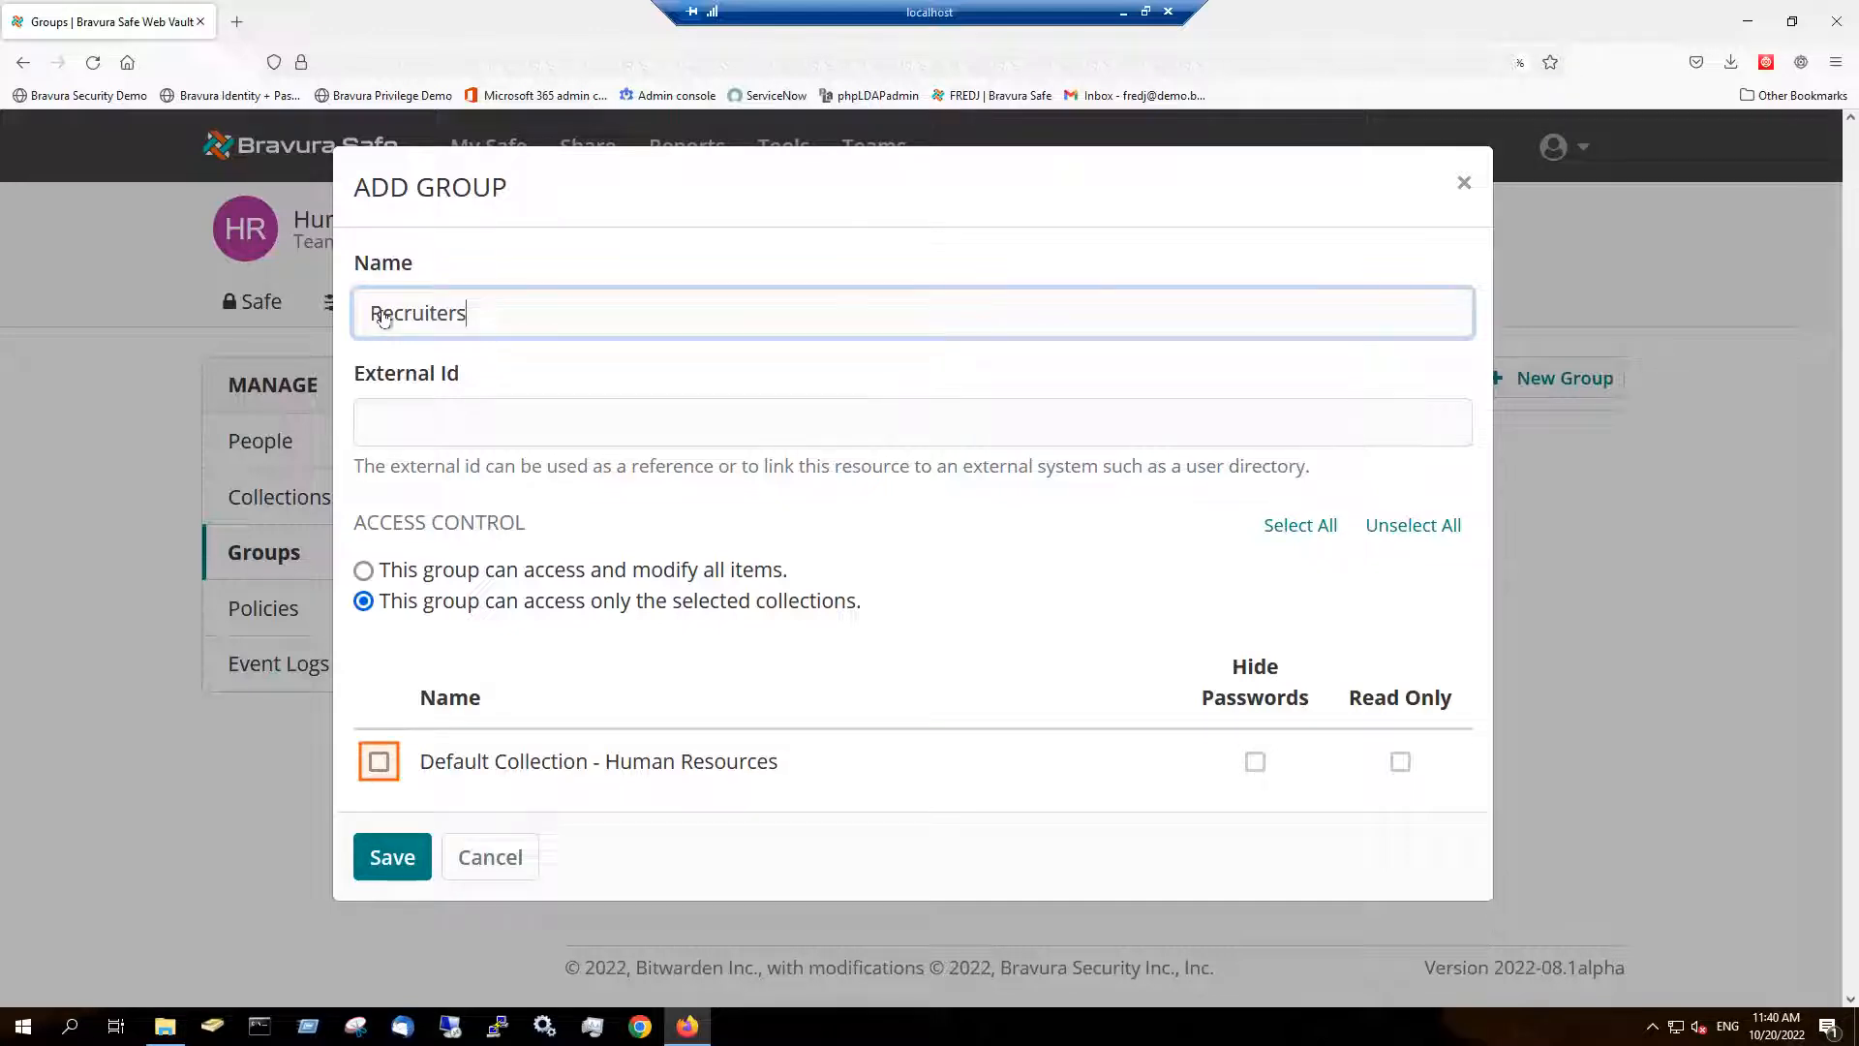
{"action": "left_click", "coordinate": [379, 761]}
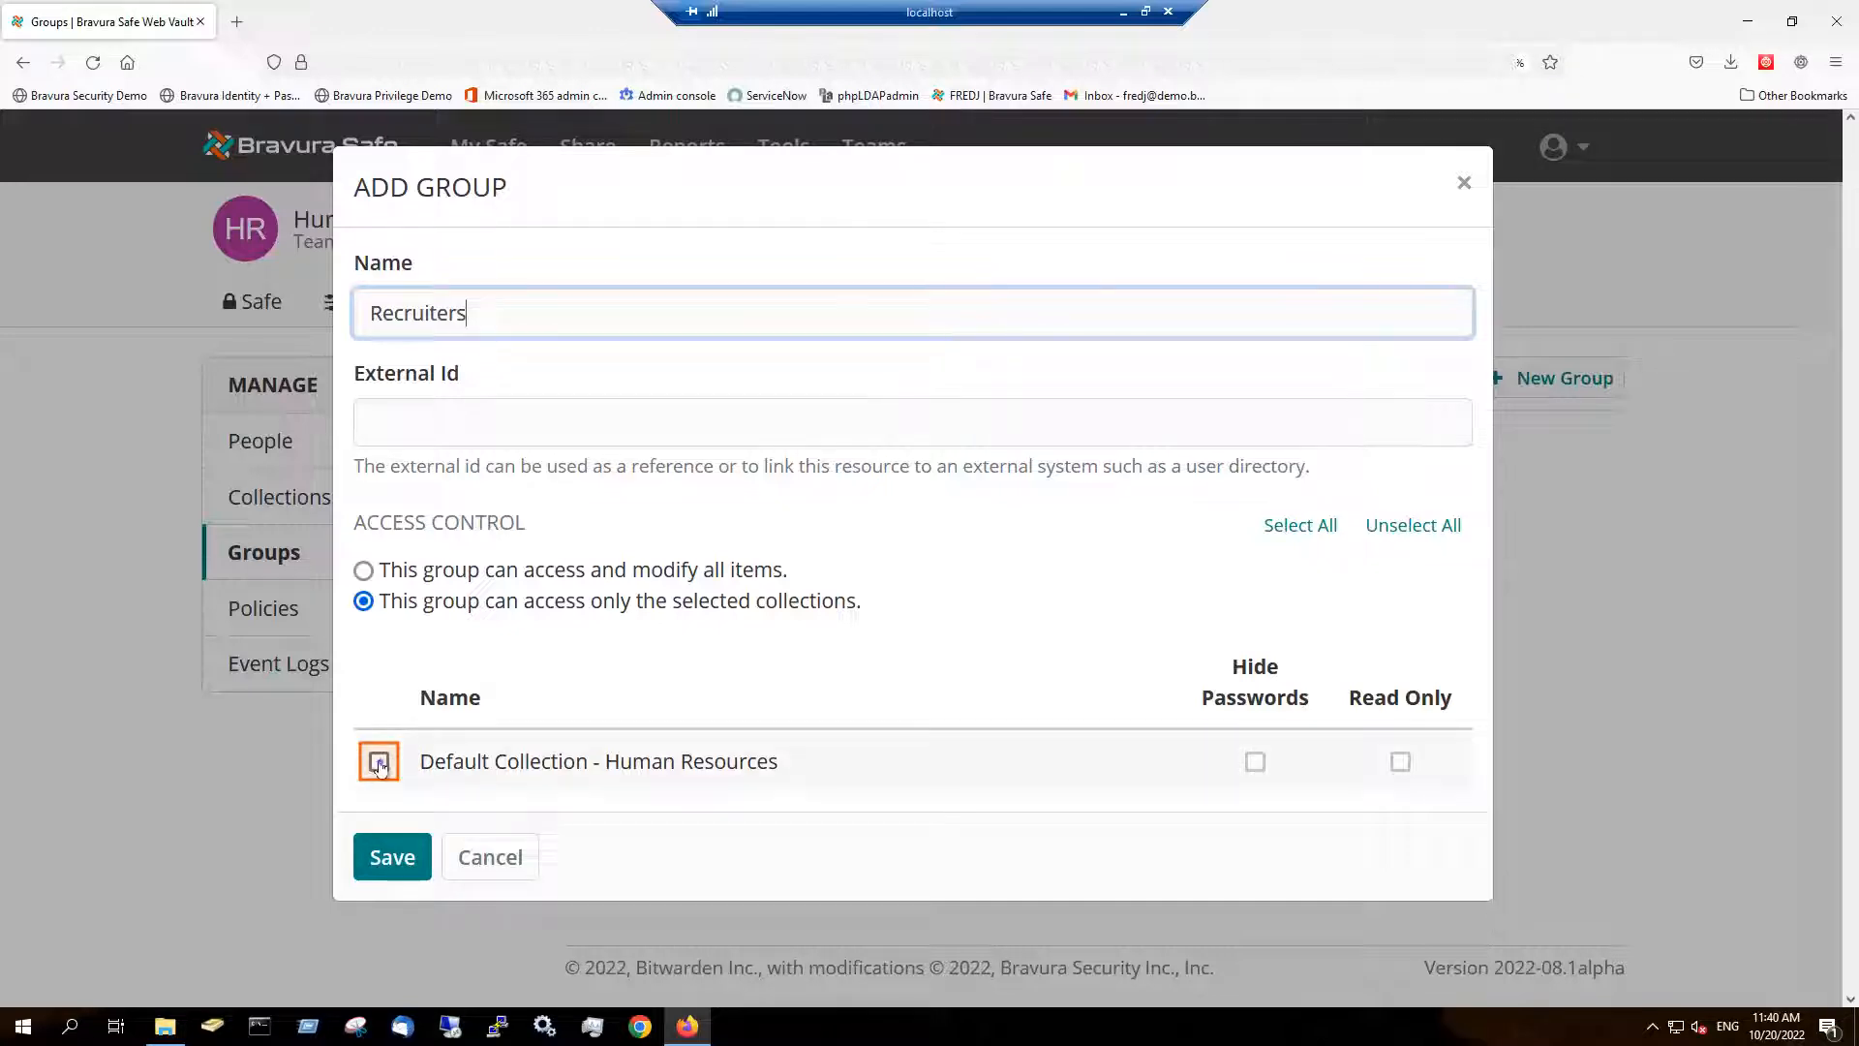
{"action": "left_click", "coordinate": [383, 861]}
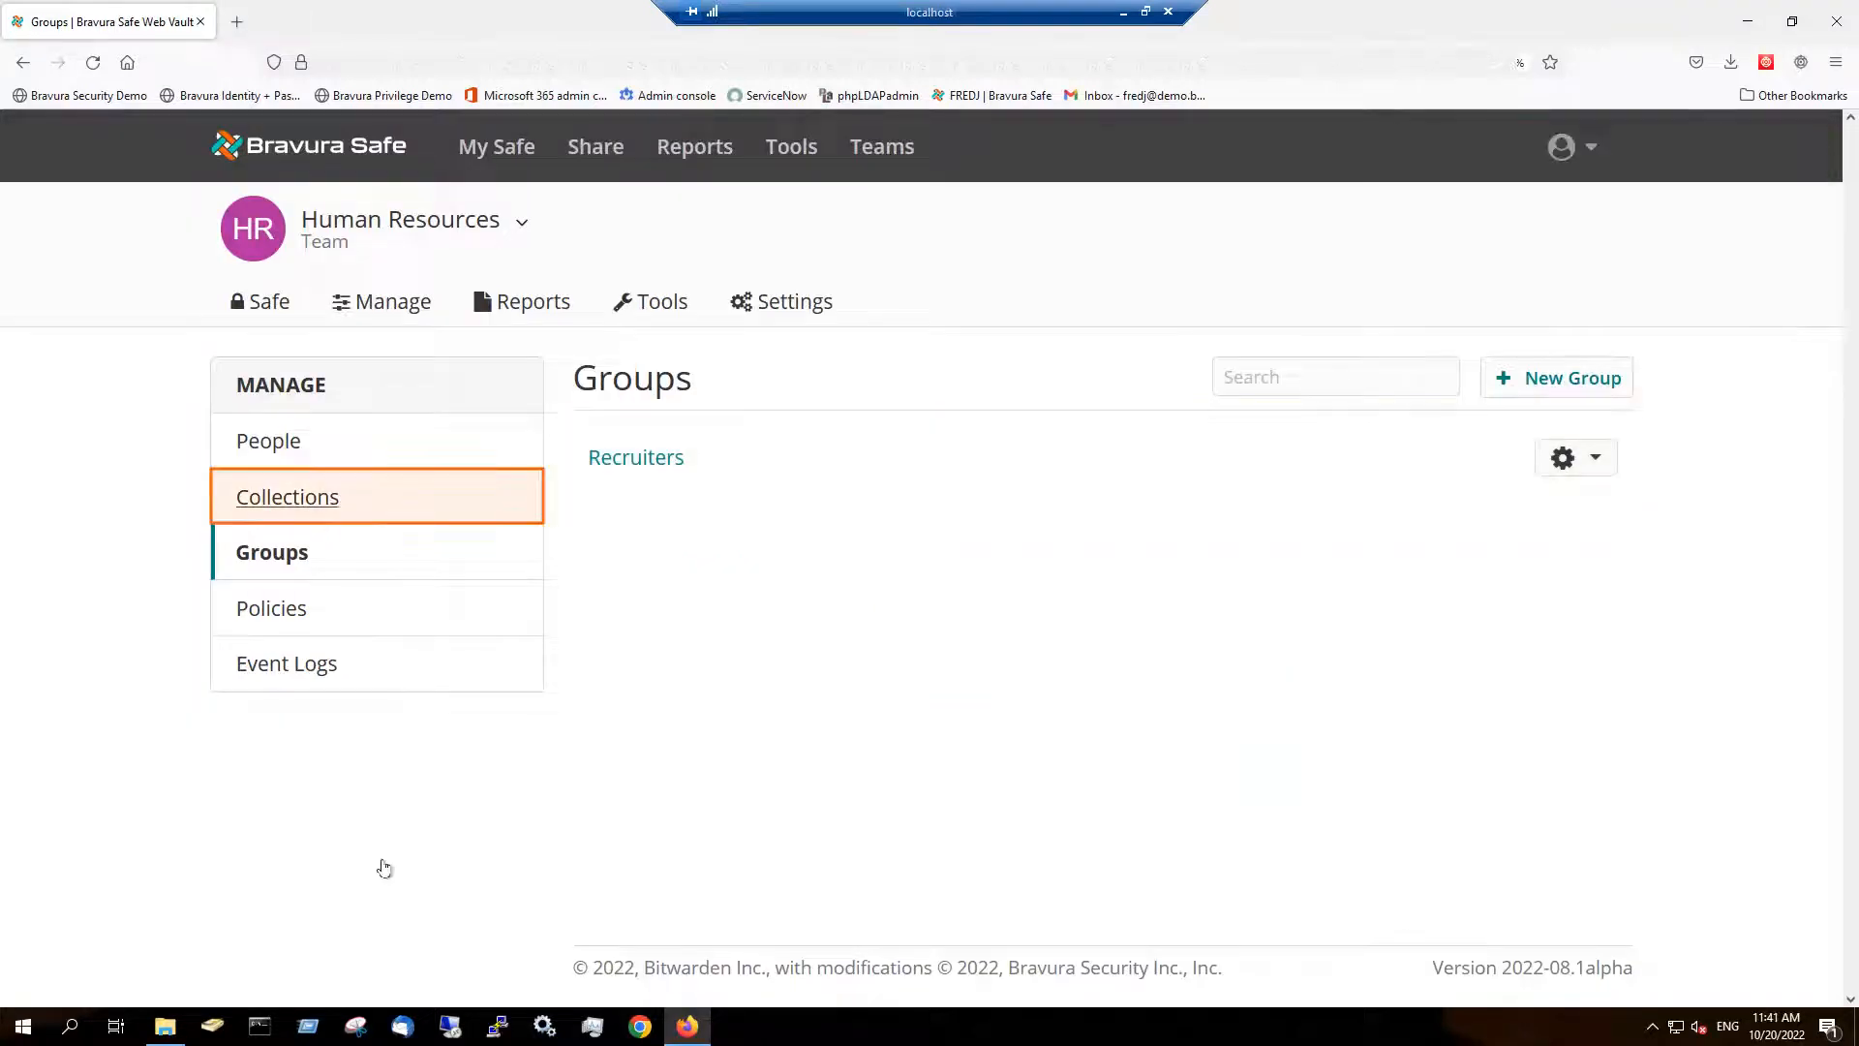
Step: Create a Recruiting collection in the Human Resources team and grant the Recruiters group access to it
{"action": "left_click", "coordinate": [285, 509]}
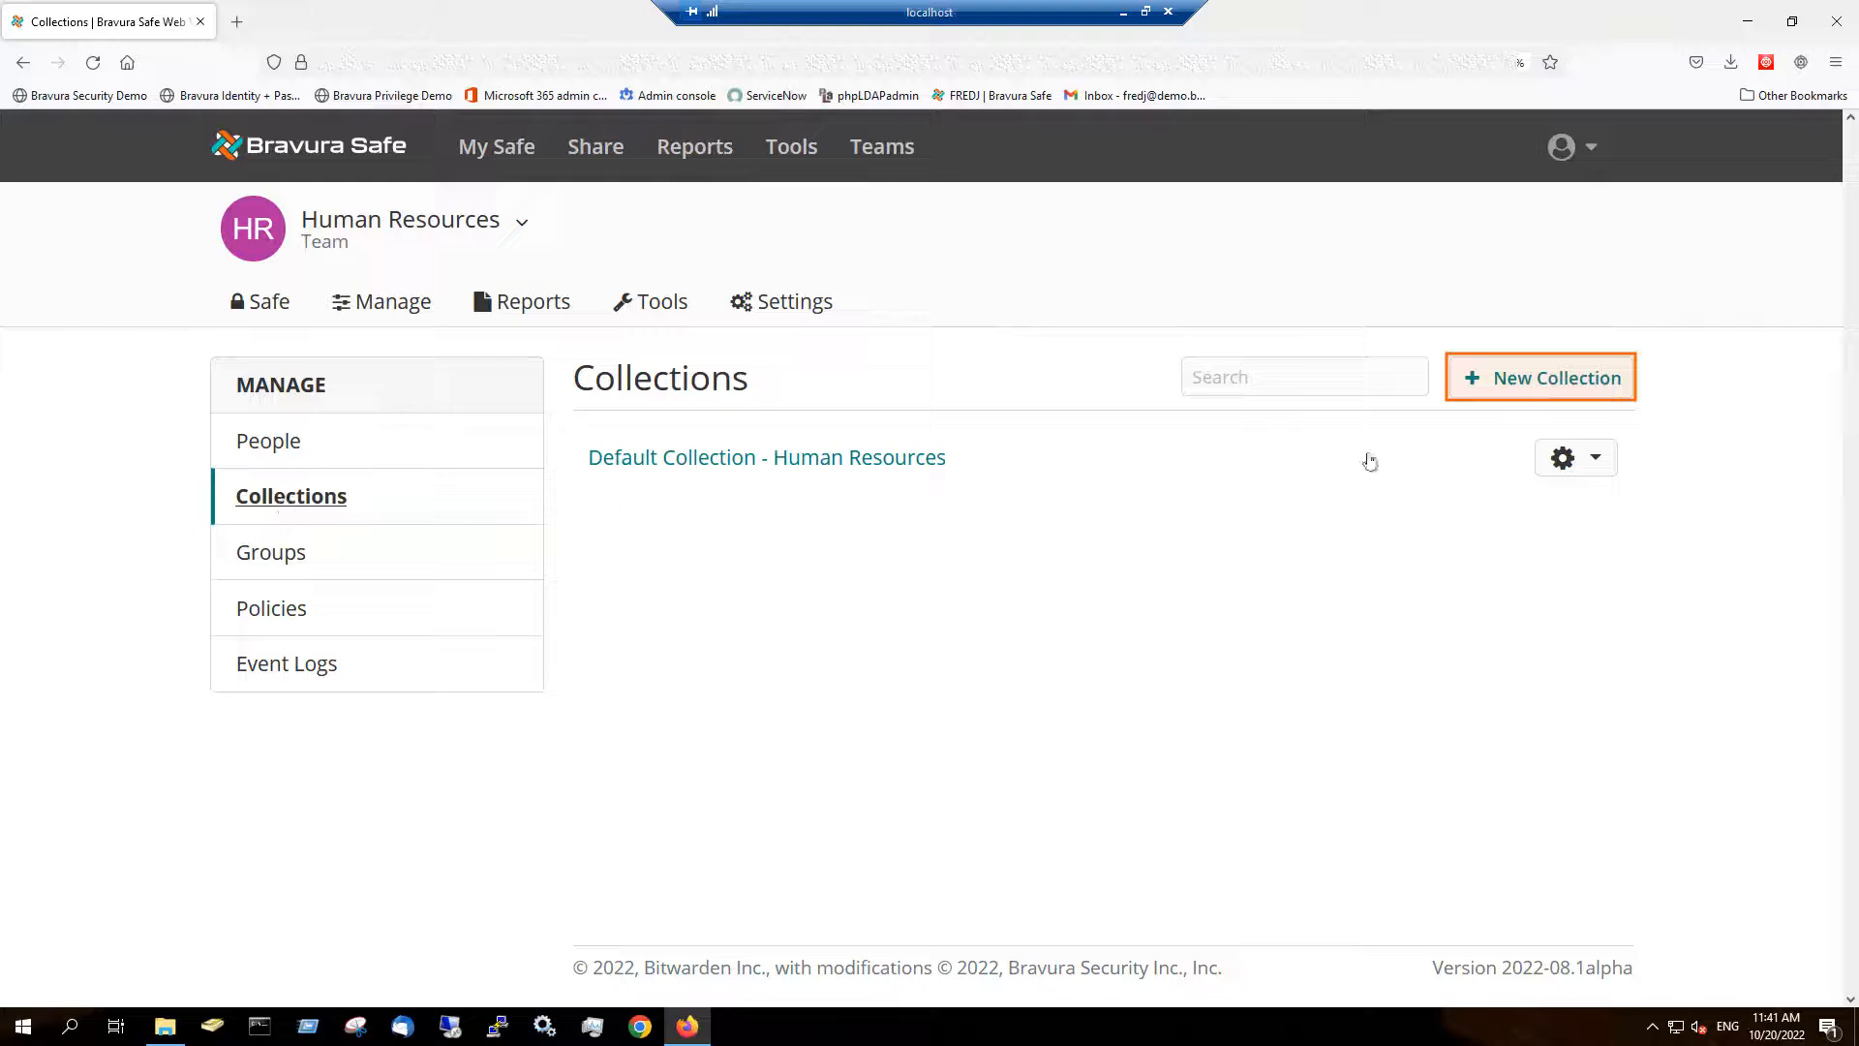
{"action": "left_click", "coordinate": [1544, 385]}
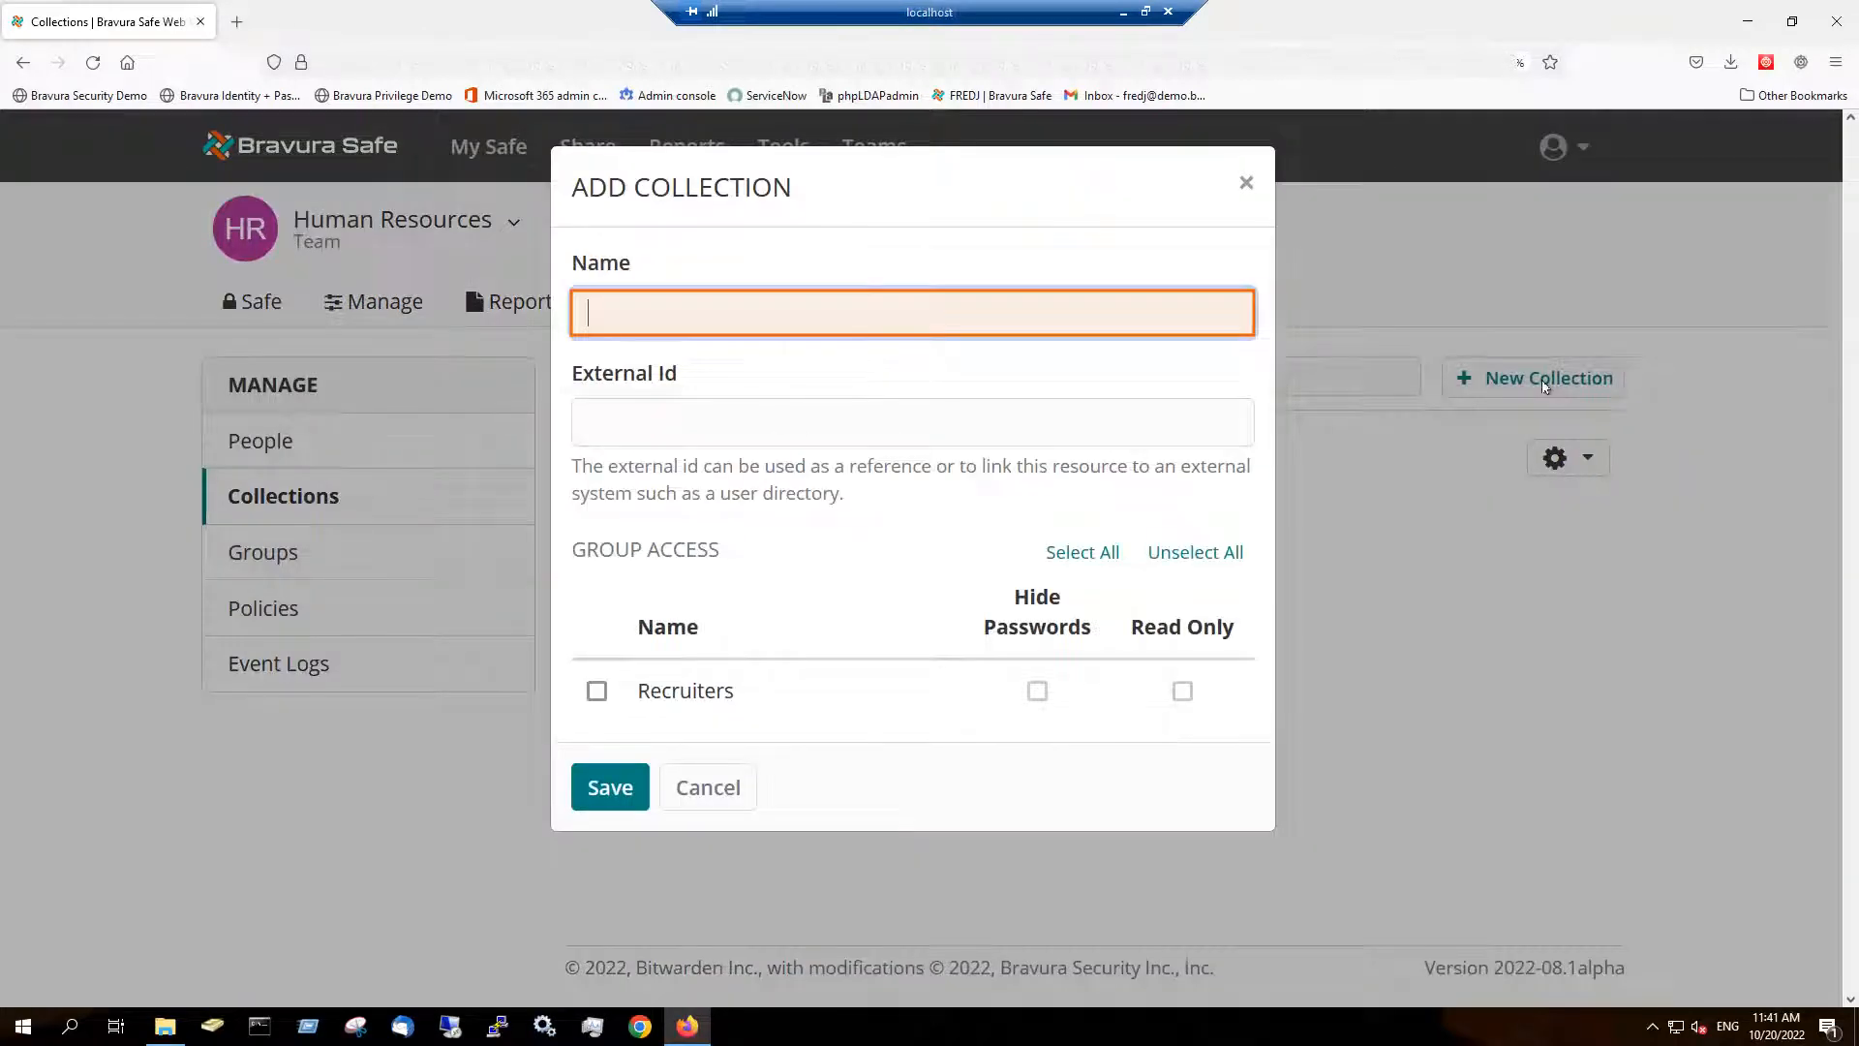
{"action": "type", "text": "Recruiting"}
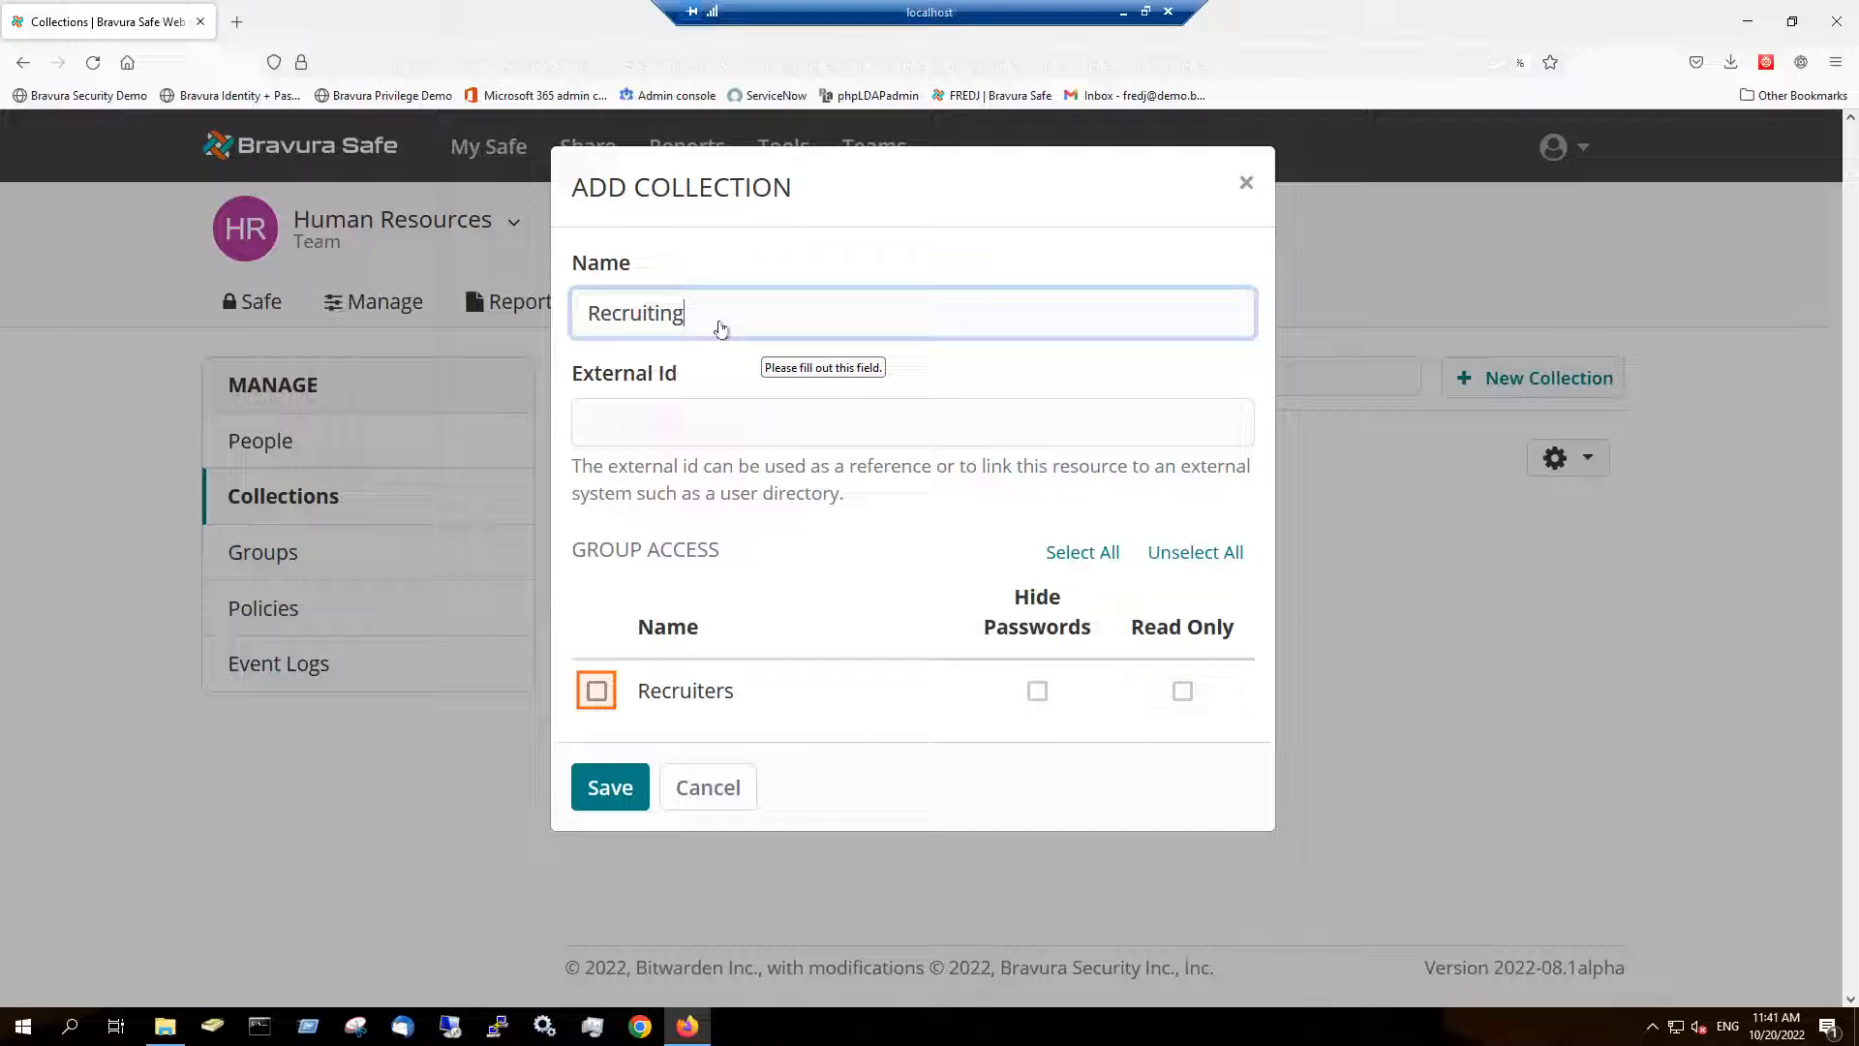
{"action": "left_click", "coordinate": [597, 691]}
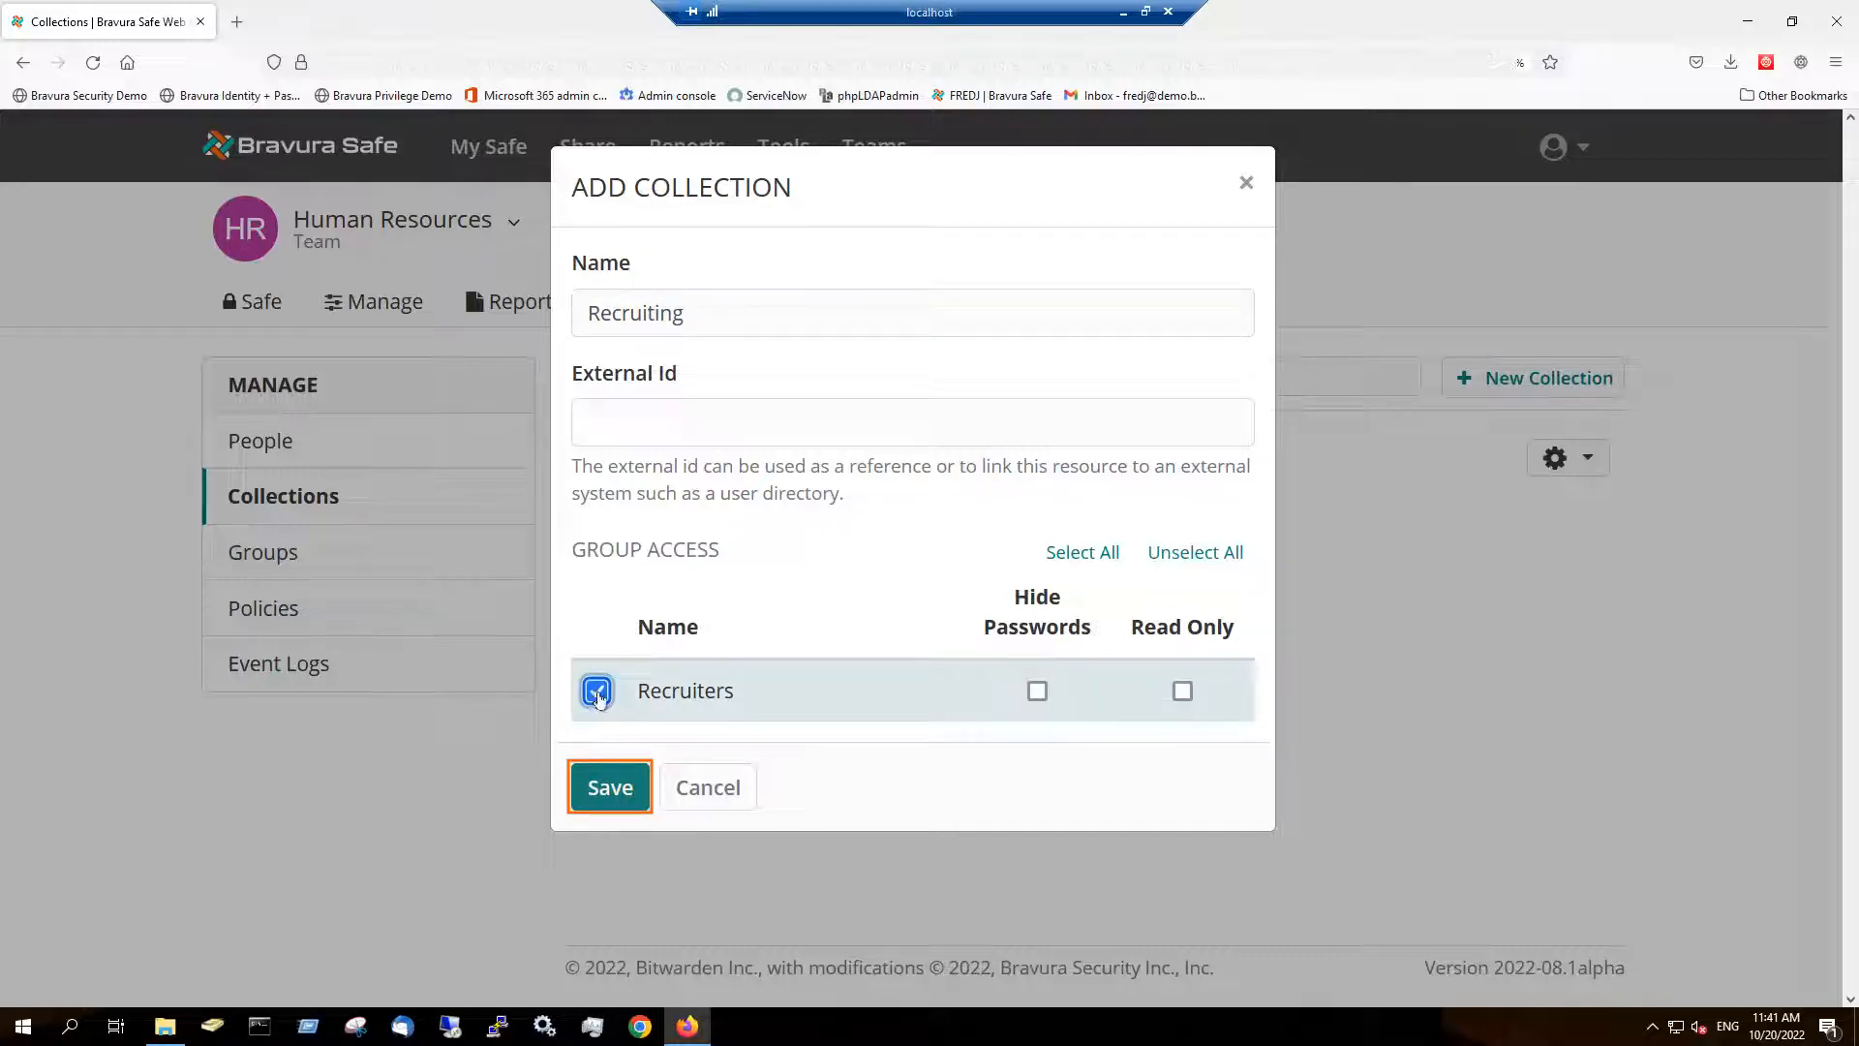
{"action": "left_click", "coordinate": [610, 787]}
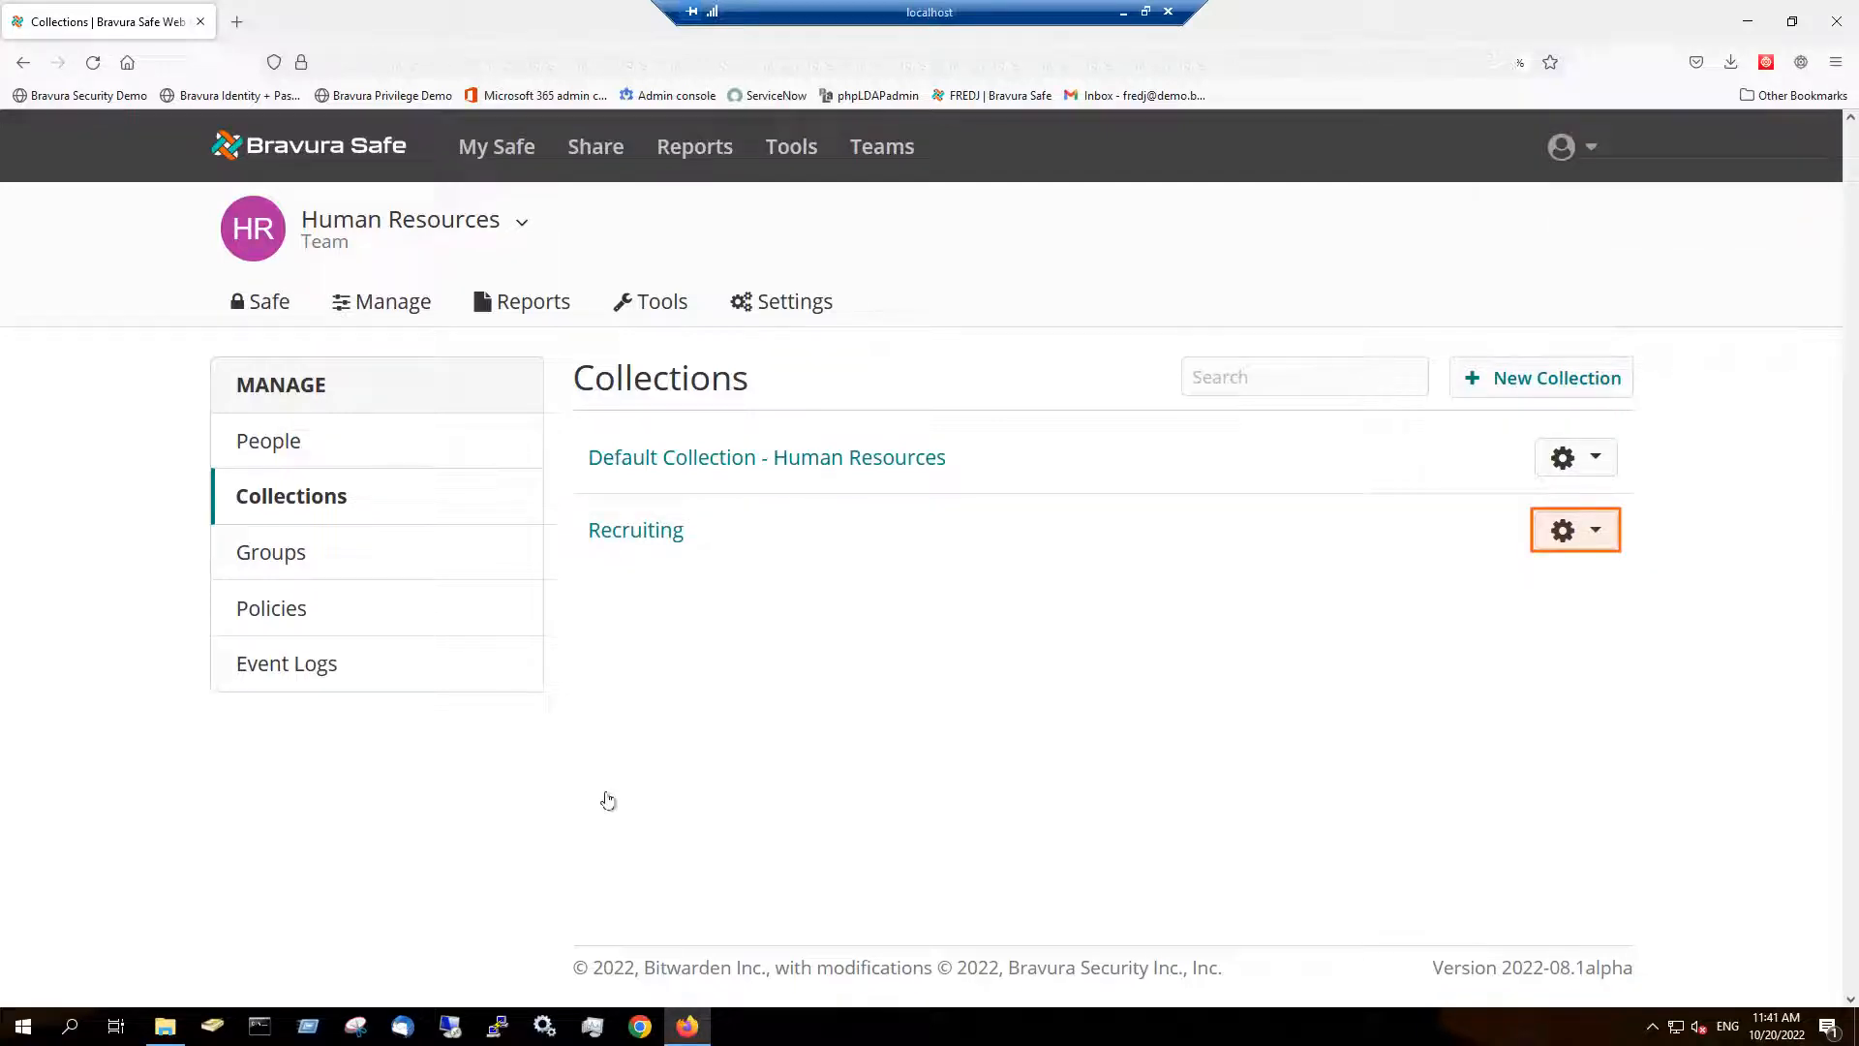
Step: Examine the user access and group access of the Recruiting collection without changing anything
{"action": "left_click", "coordinate": [1596, 534]}
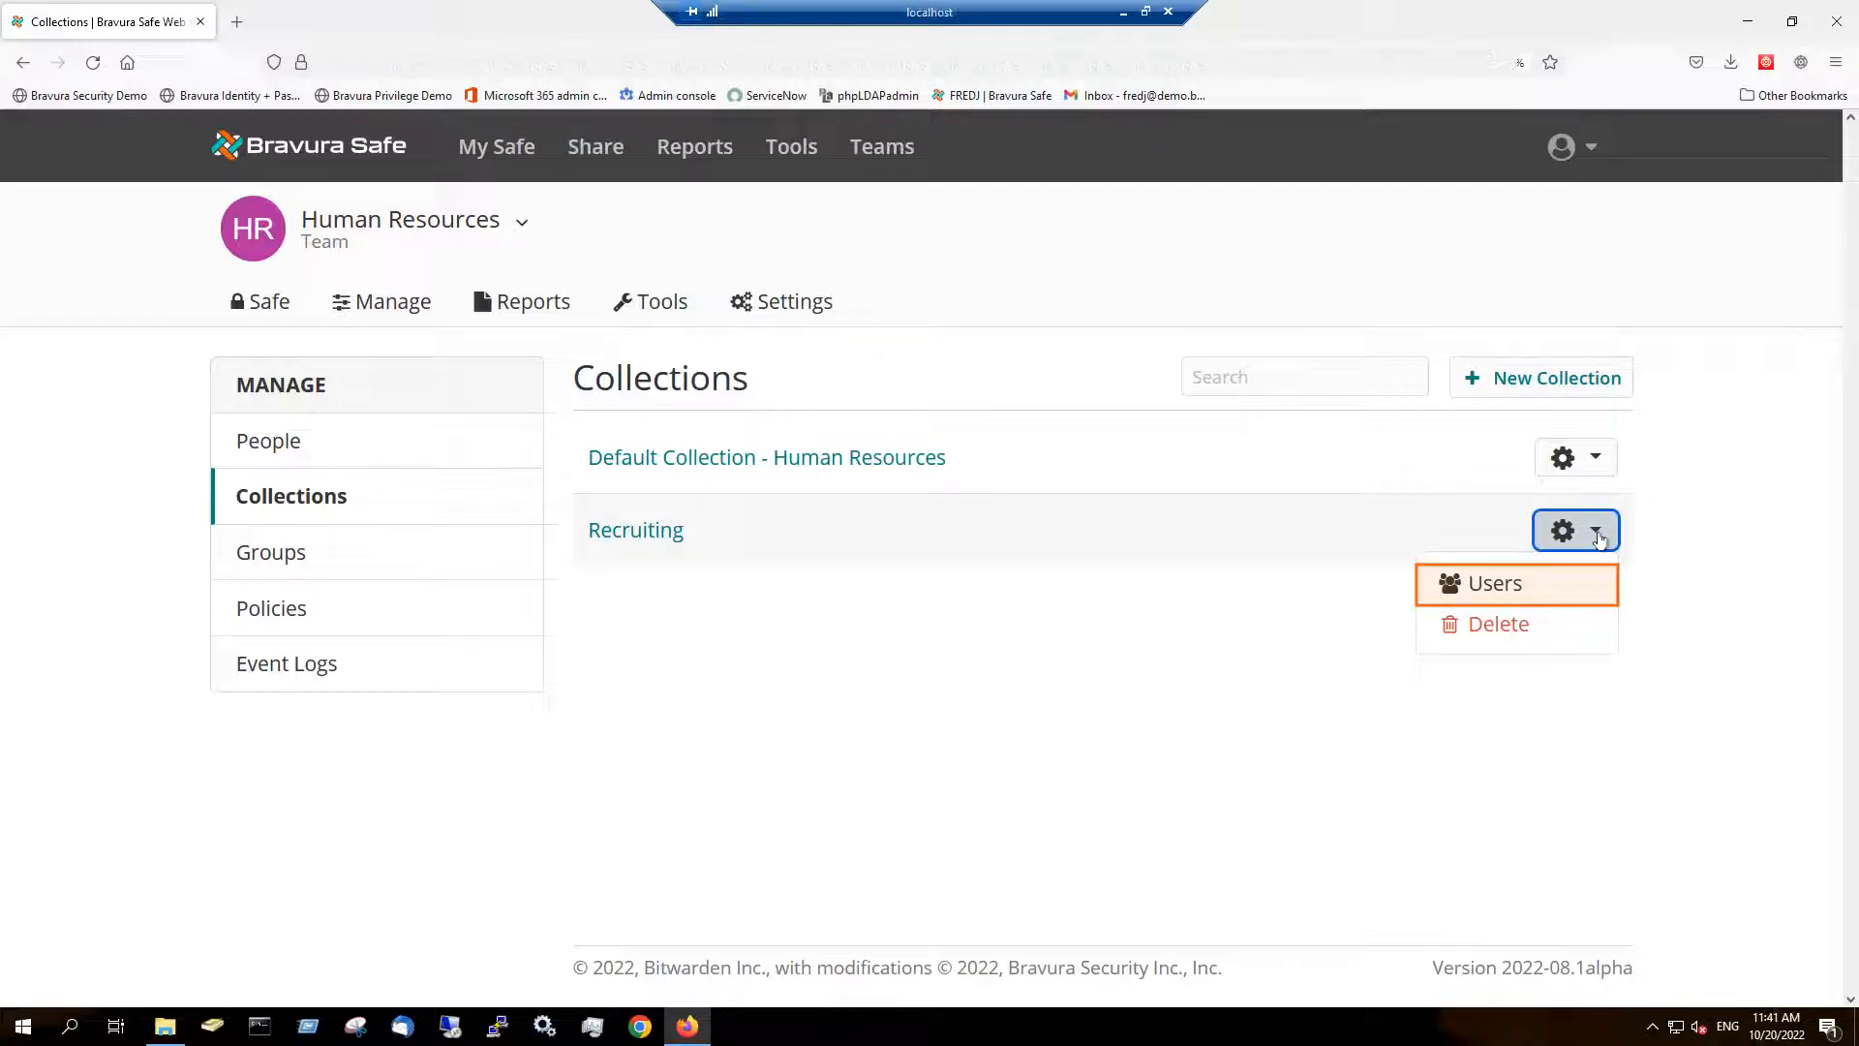
{"action": "left_click", "coordinate": [1495, 587]}
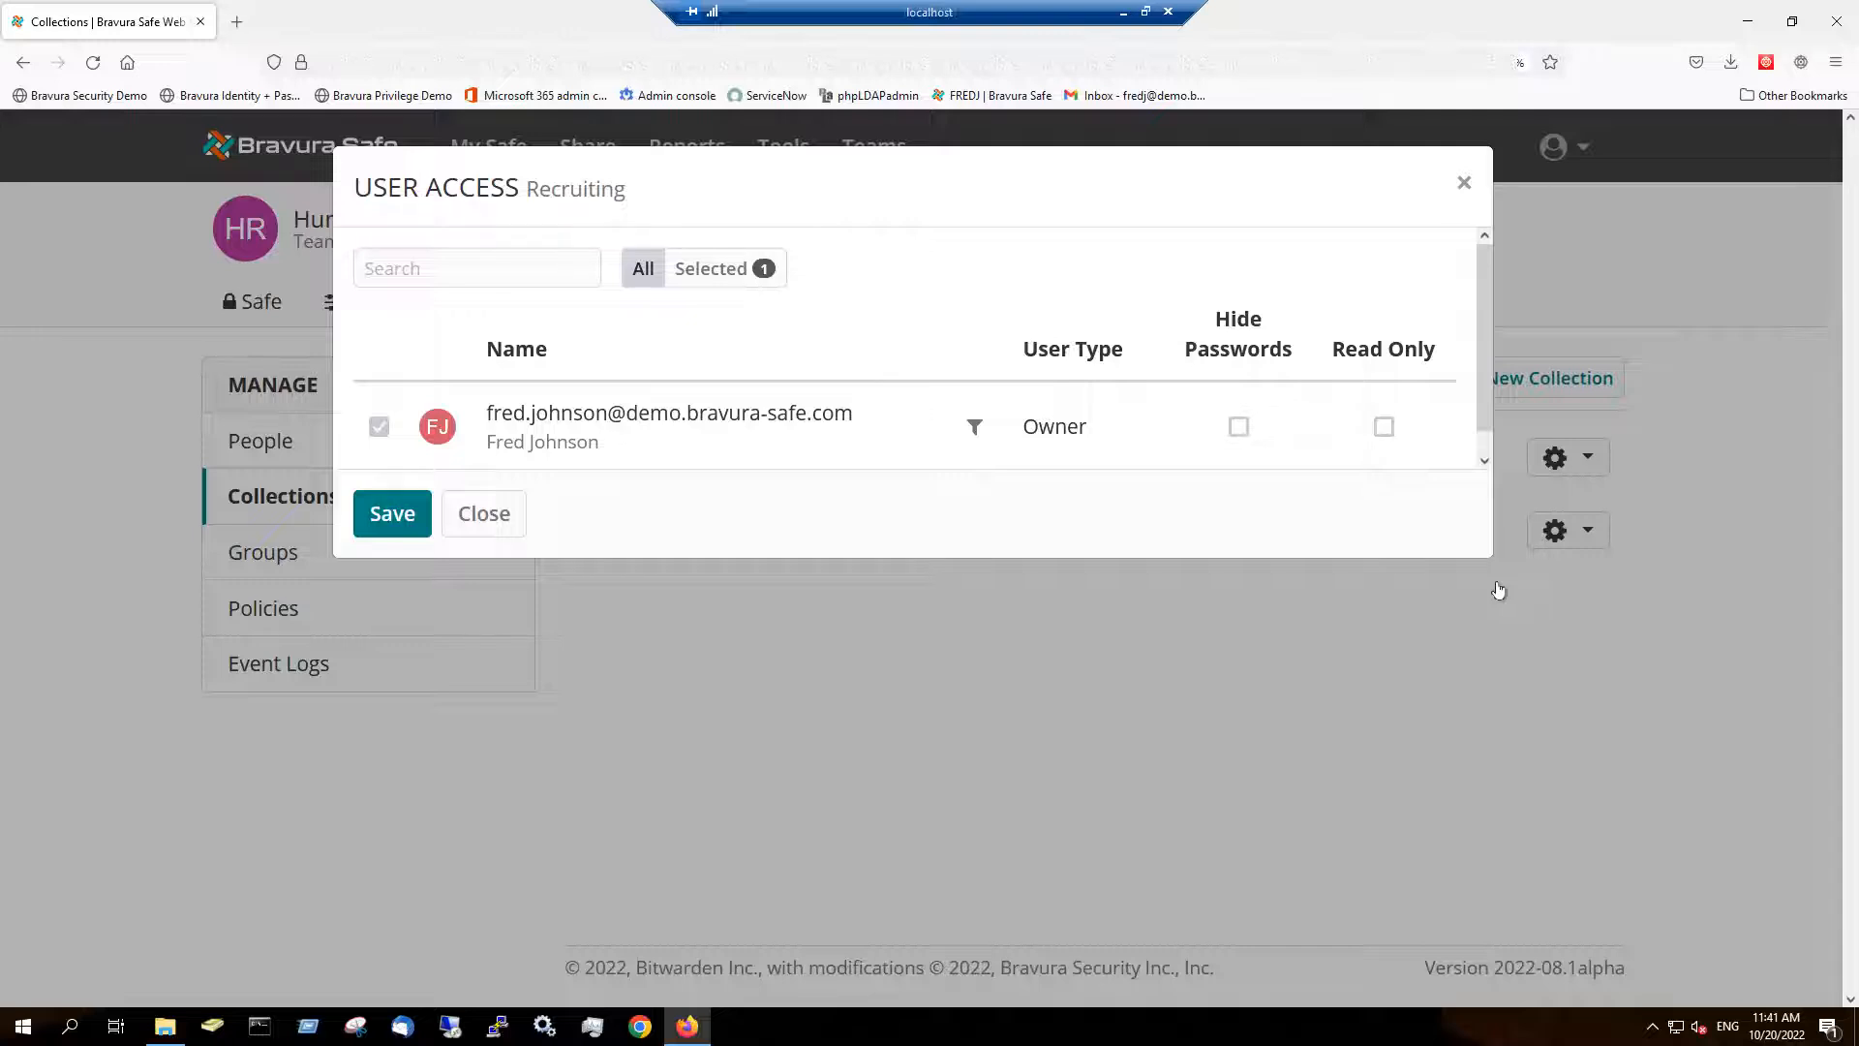
{"action": "left_click", "coordinate": [481, 523]}
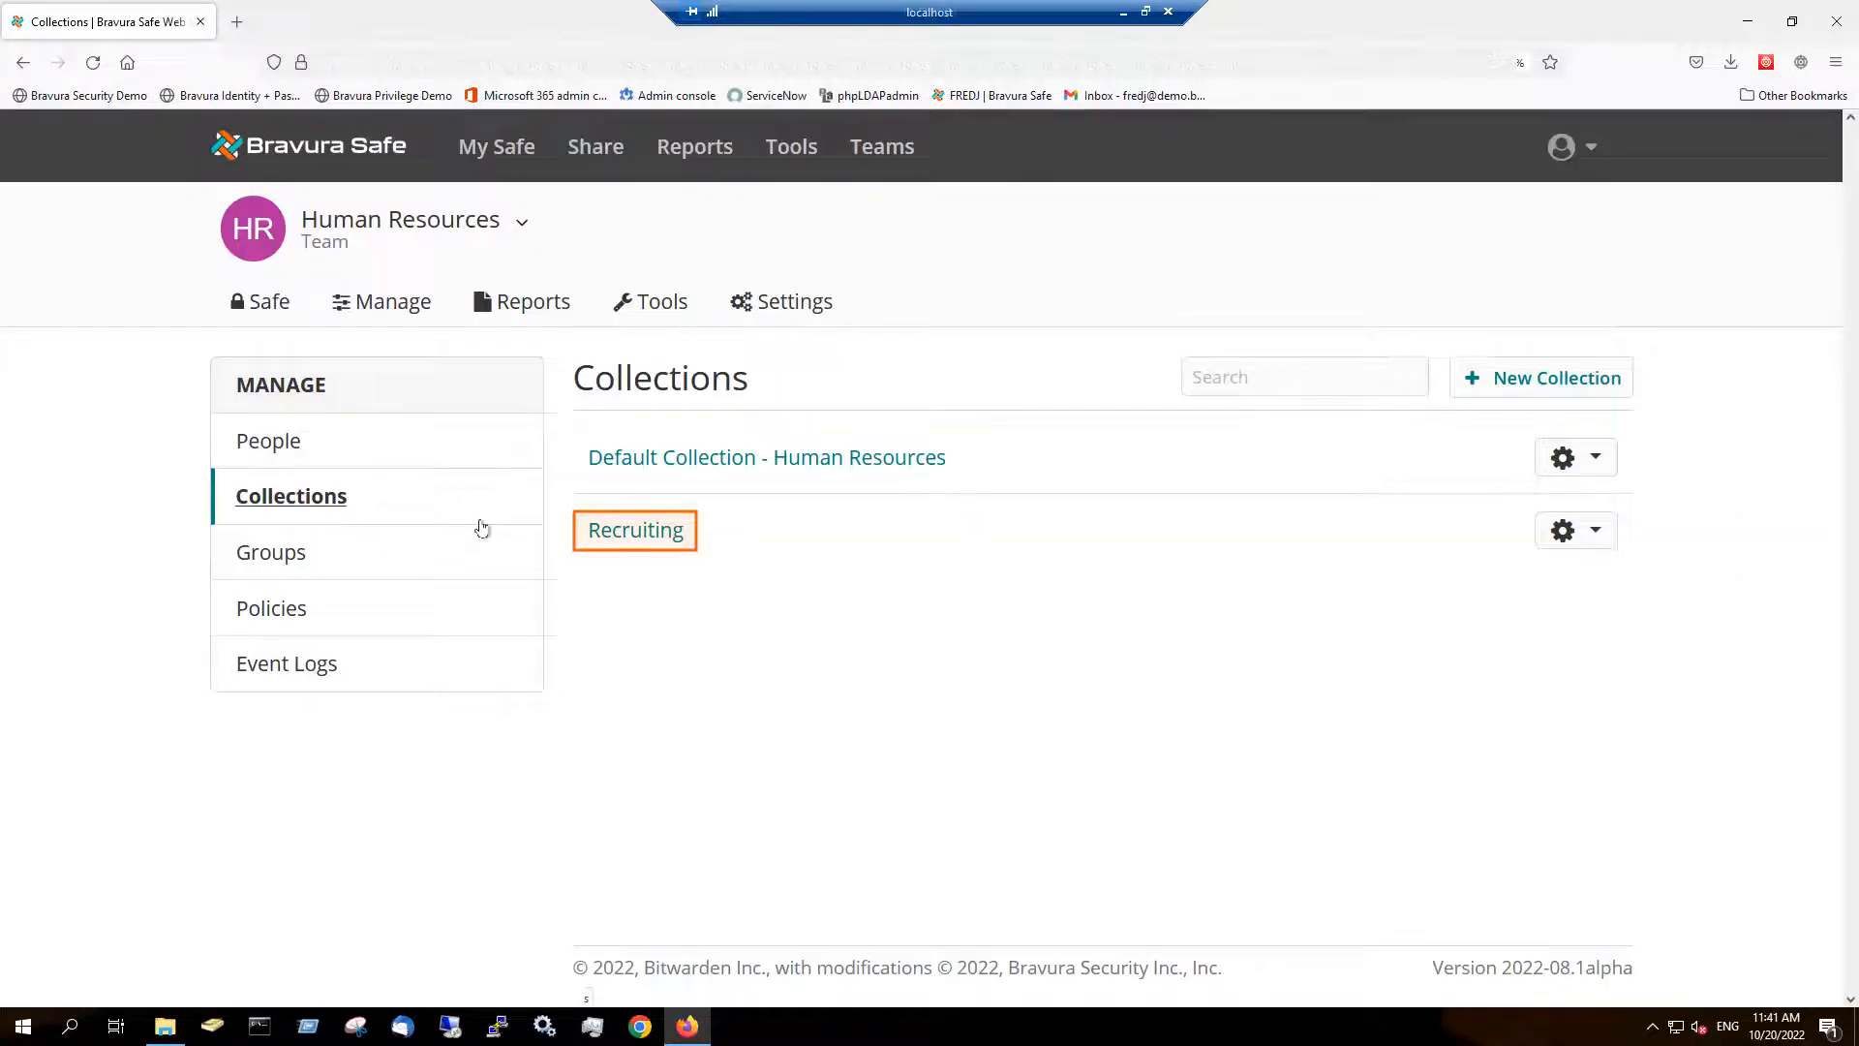
{"action": "left_click", "coordinate": [624, 534]}
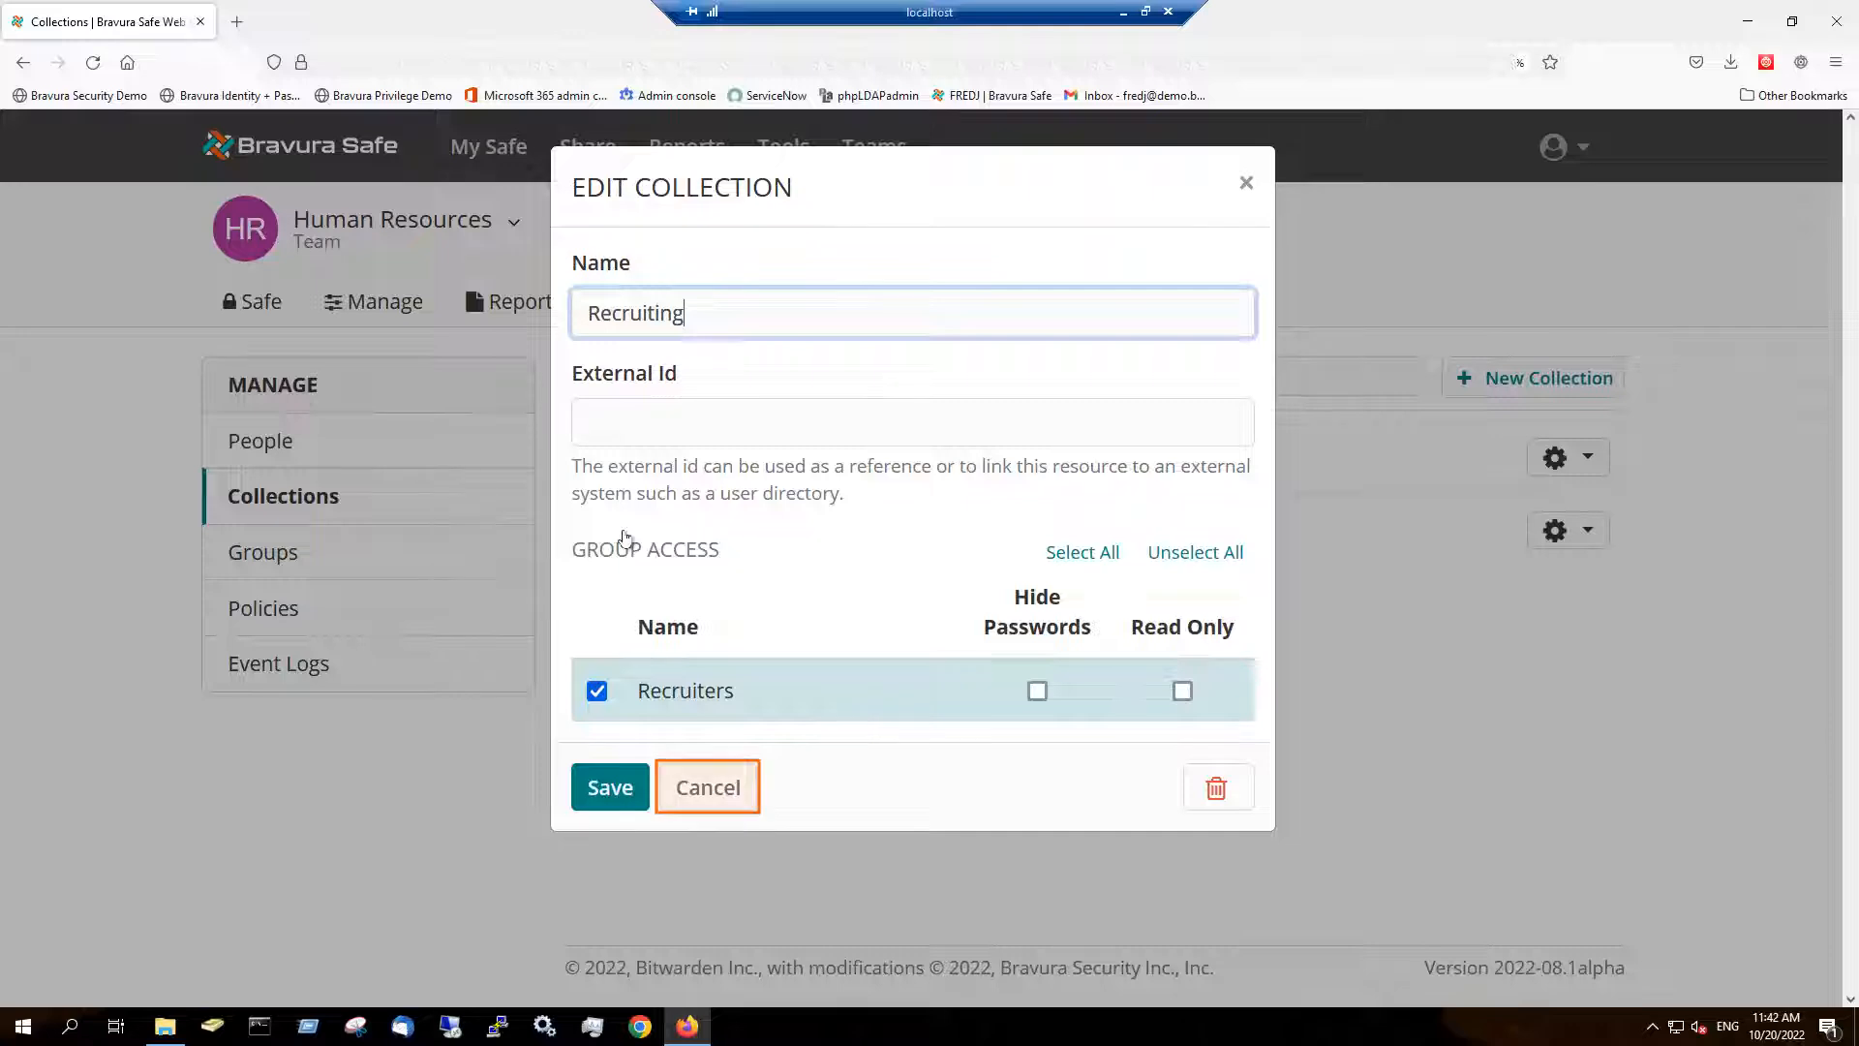
{"action": "left_click", "coordinate": [709, 792]}
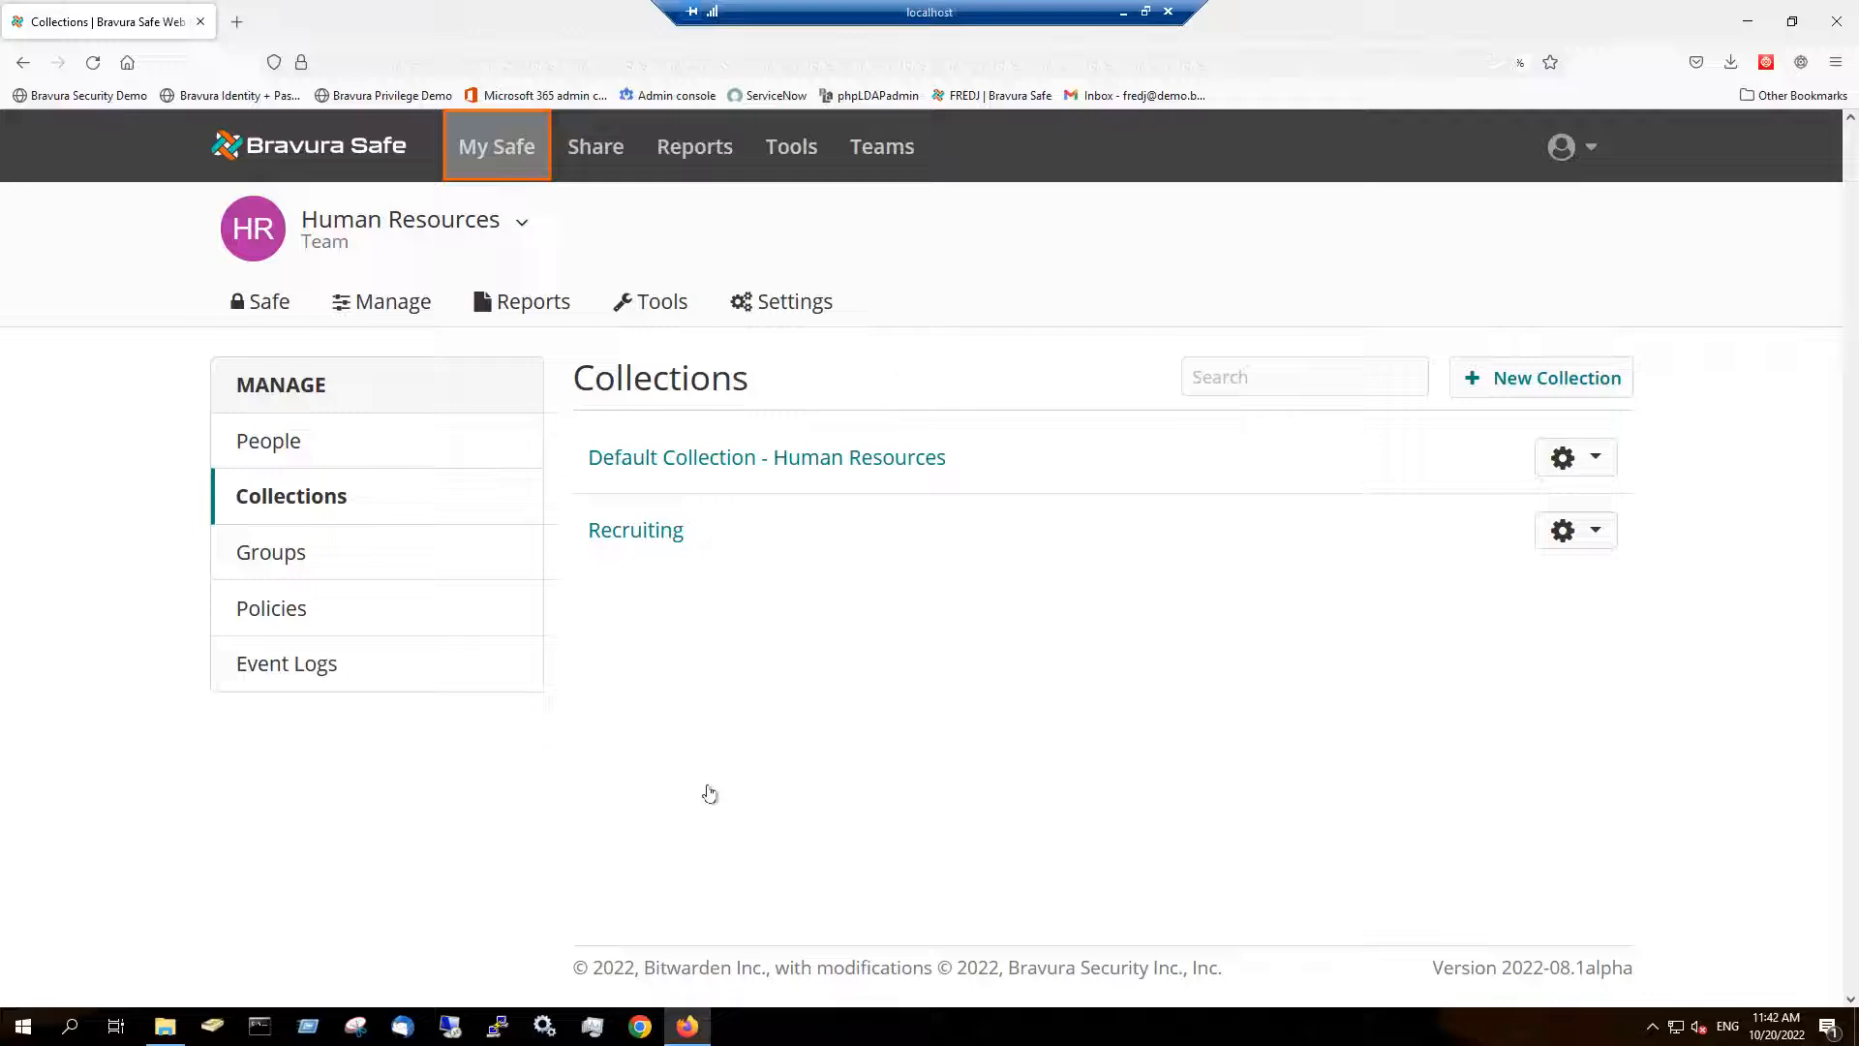
Step: Return to the personal safe's items and view the Human Resources team's safe from there
{"action": "left_click", "coordinate": [504, 153]}
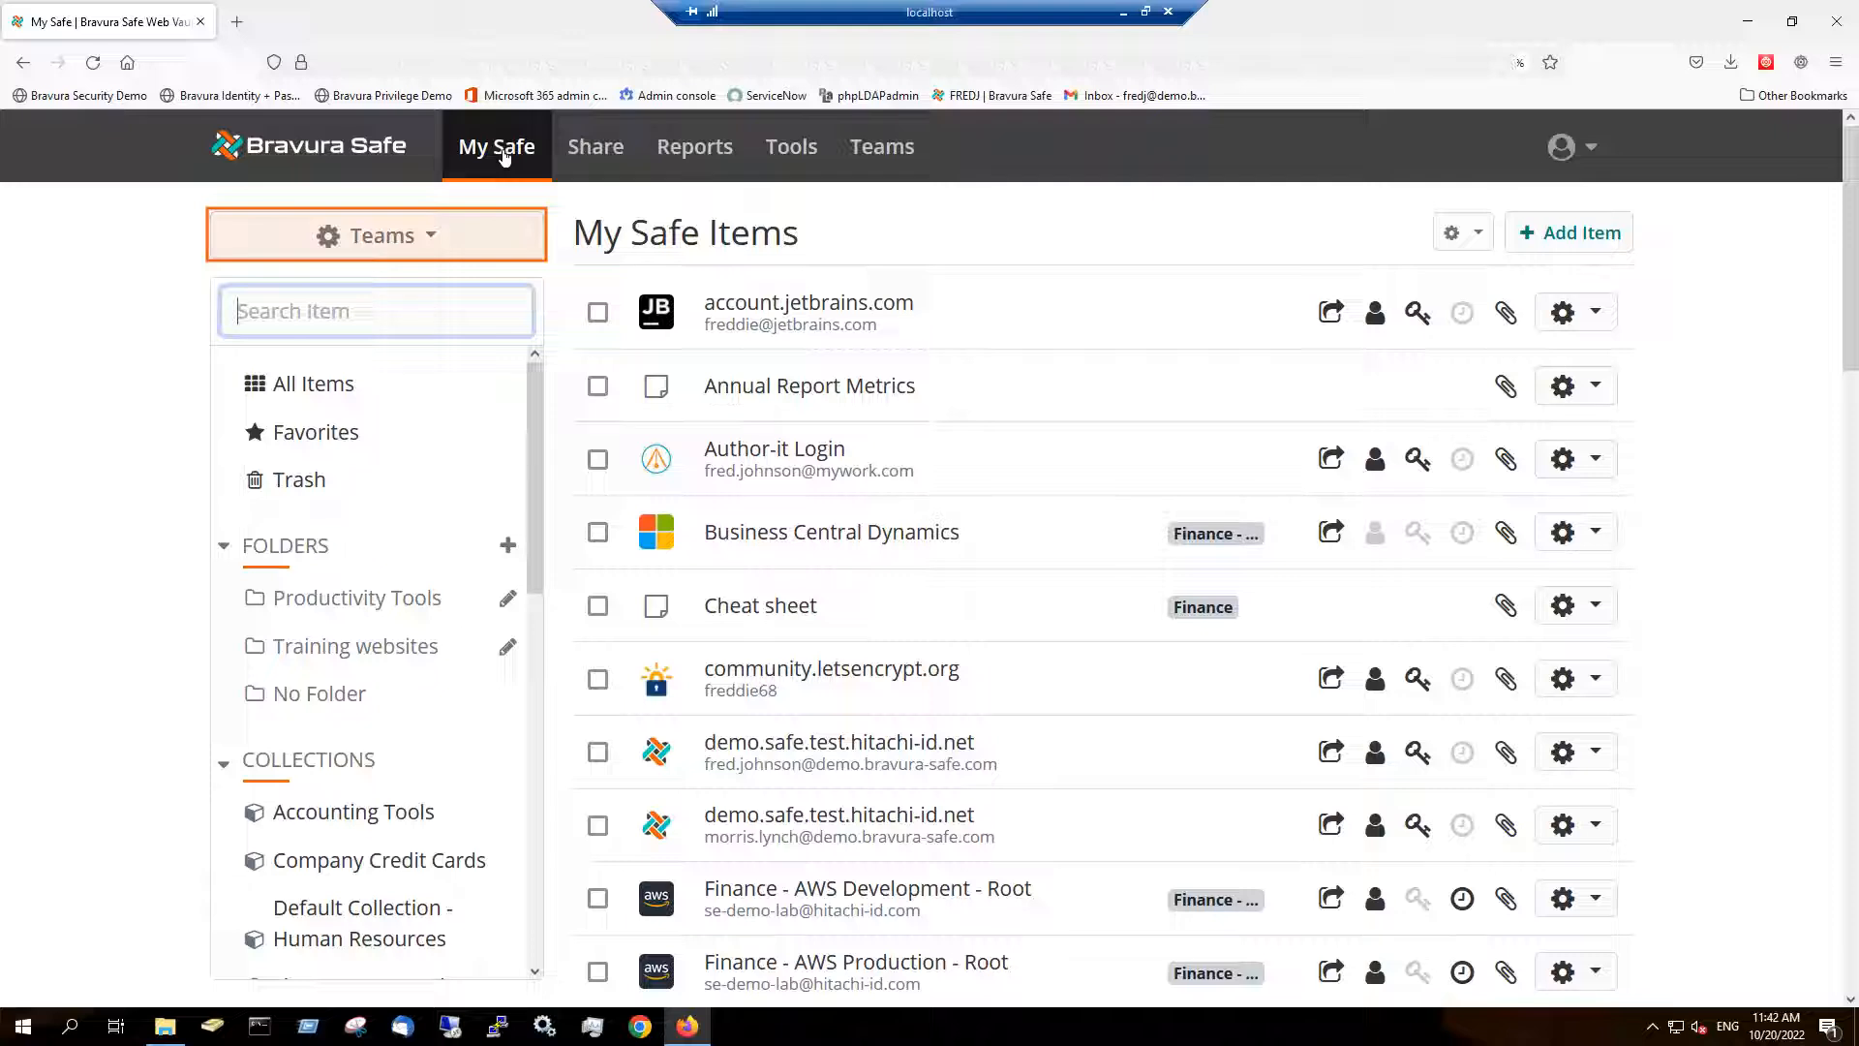
{"action": "left_click", "coordinate": [431, 240]}
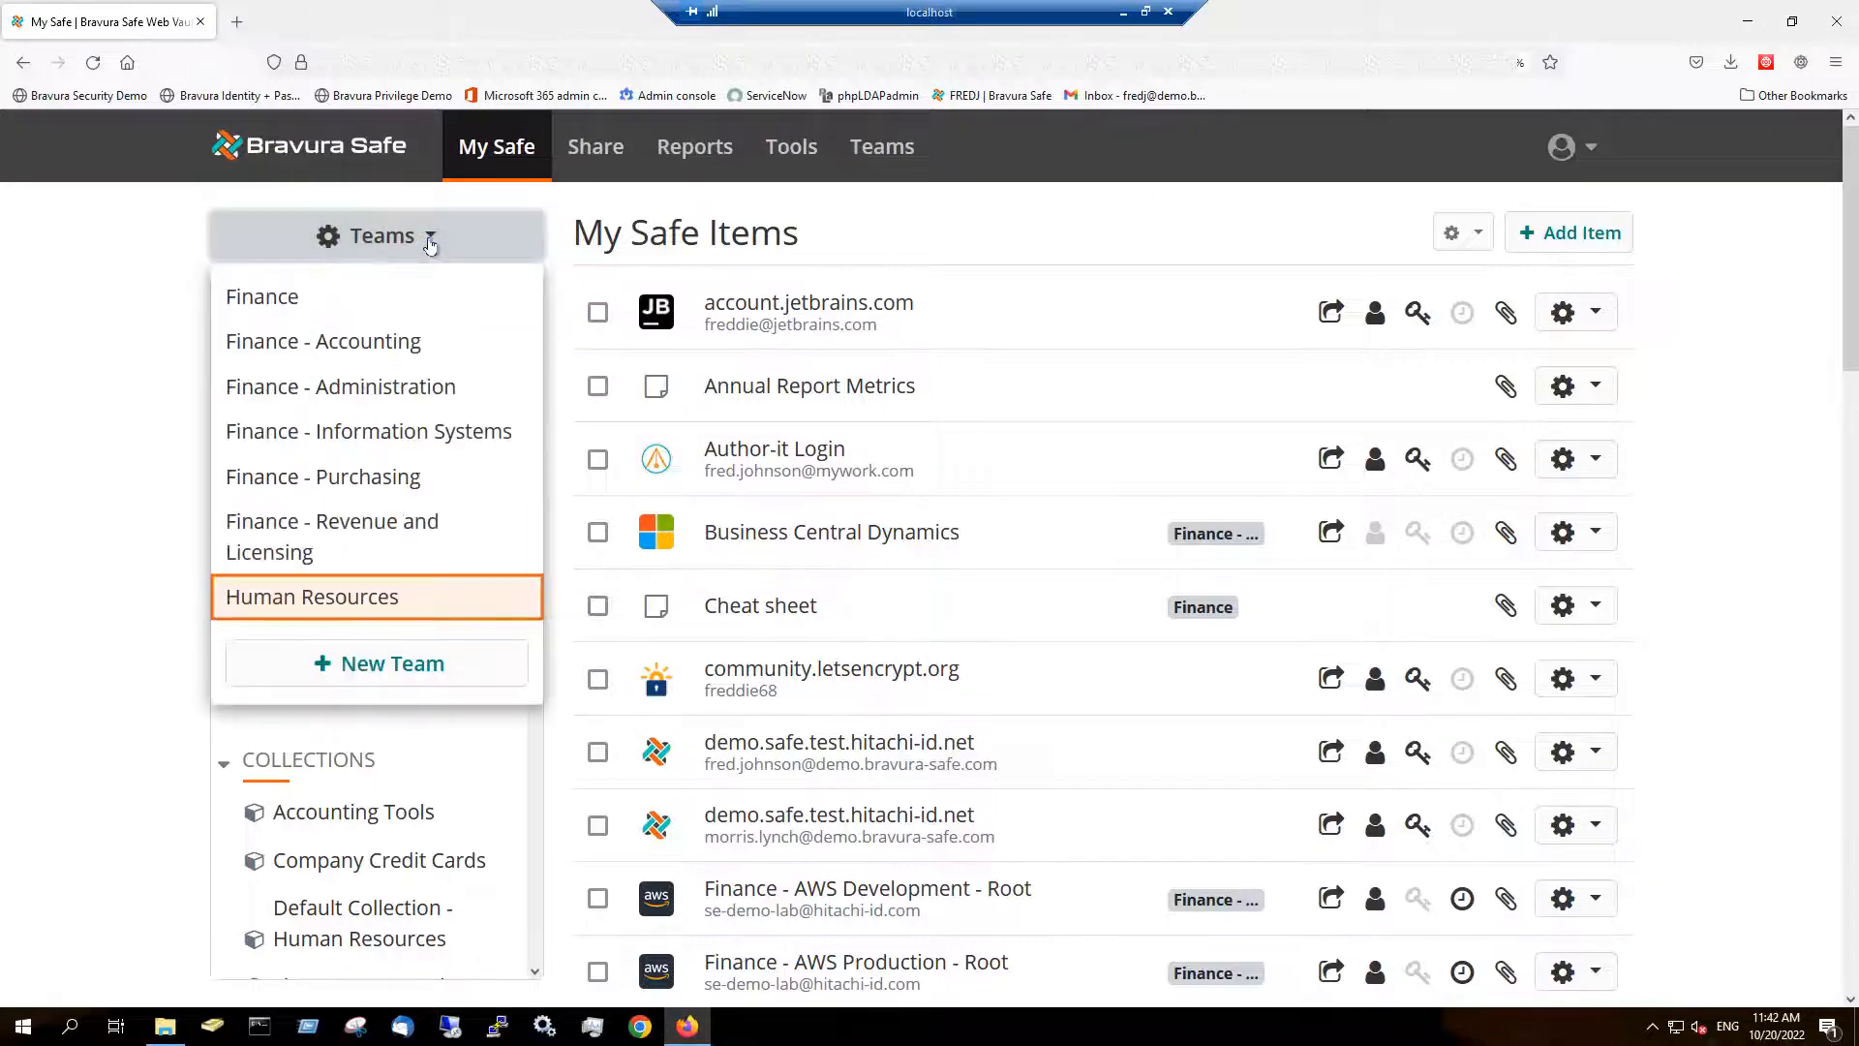
{"action": "left_click", "coordinate": [299, 599]}
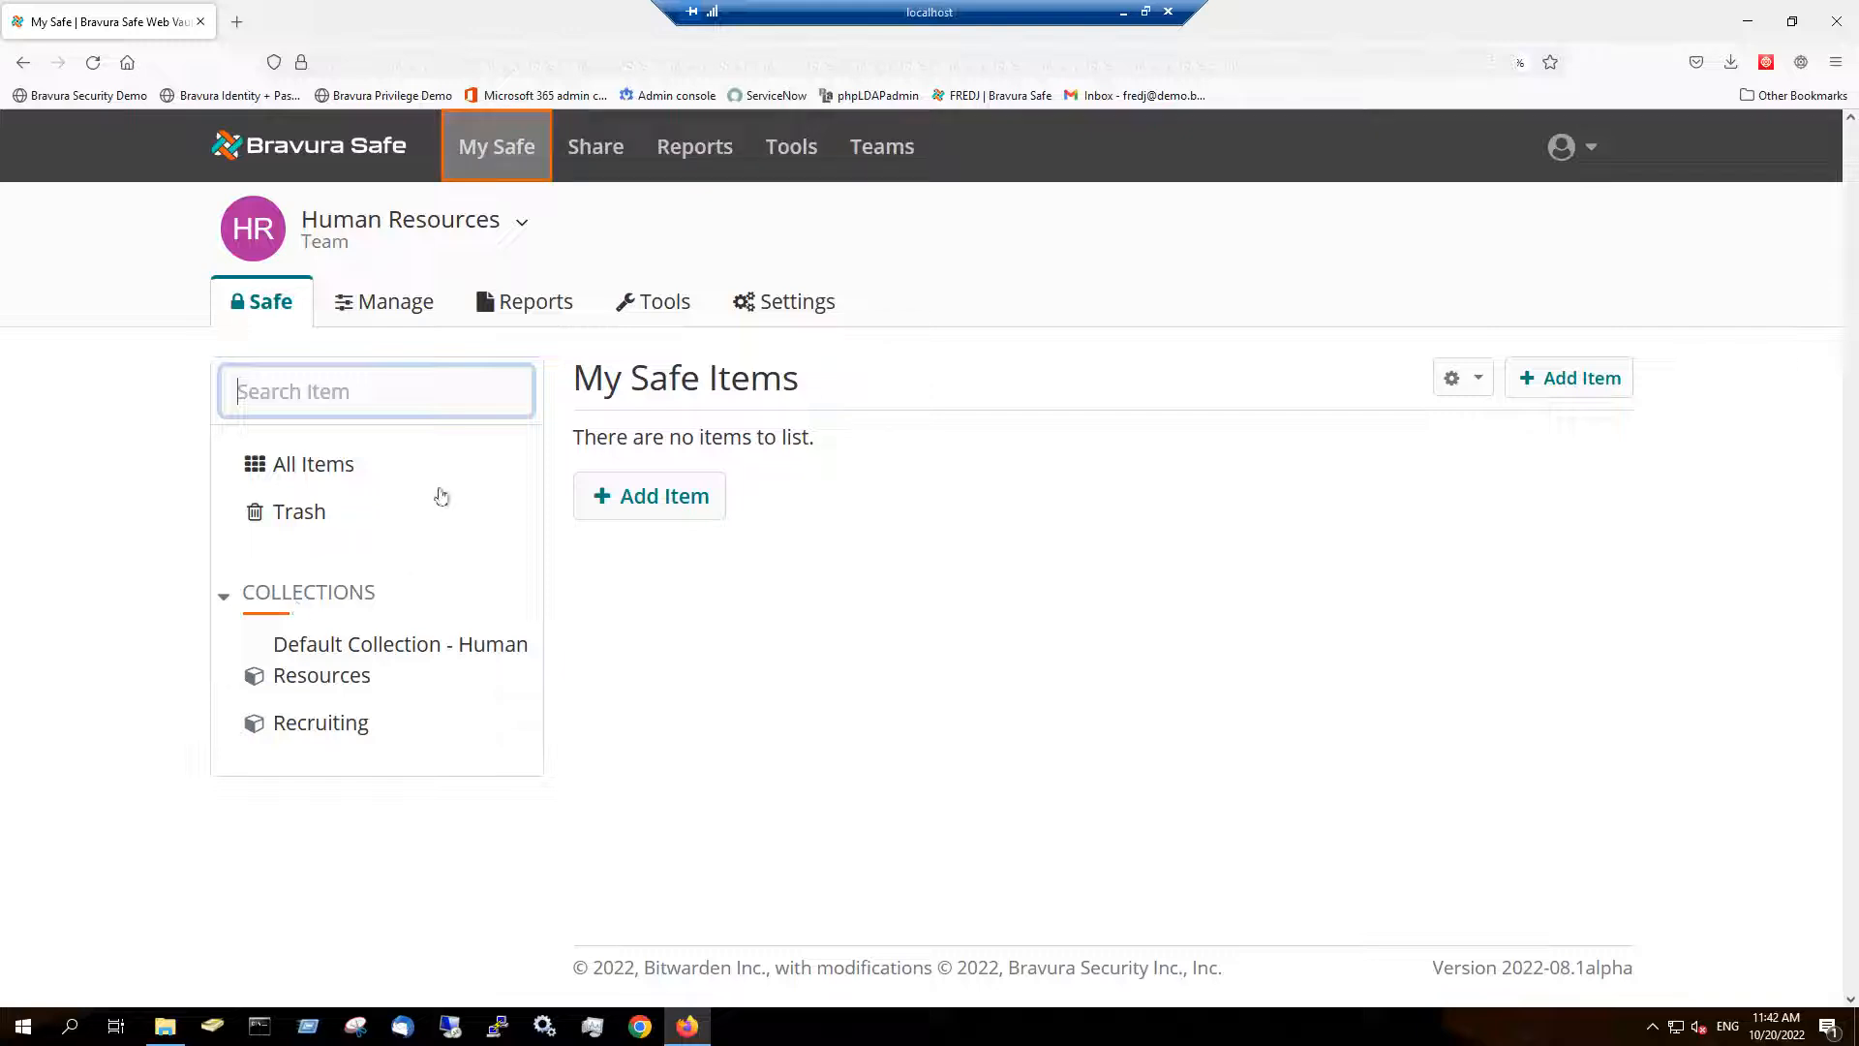
Step: Move the Annual Report Metrics item from the personal safe to the Human Resources team's Recruiting collection
{"action": "left_click", "coordinate": [489, 153]}
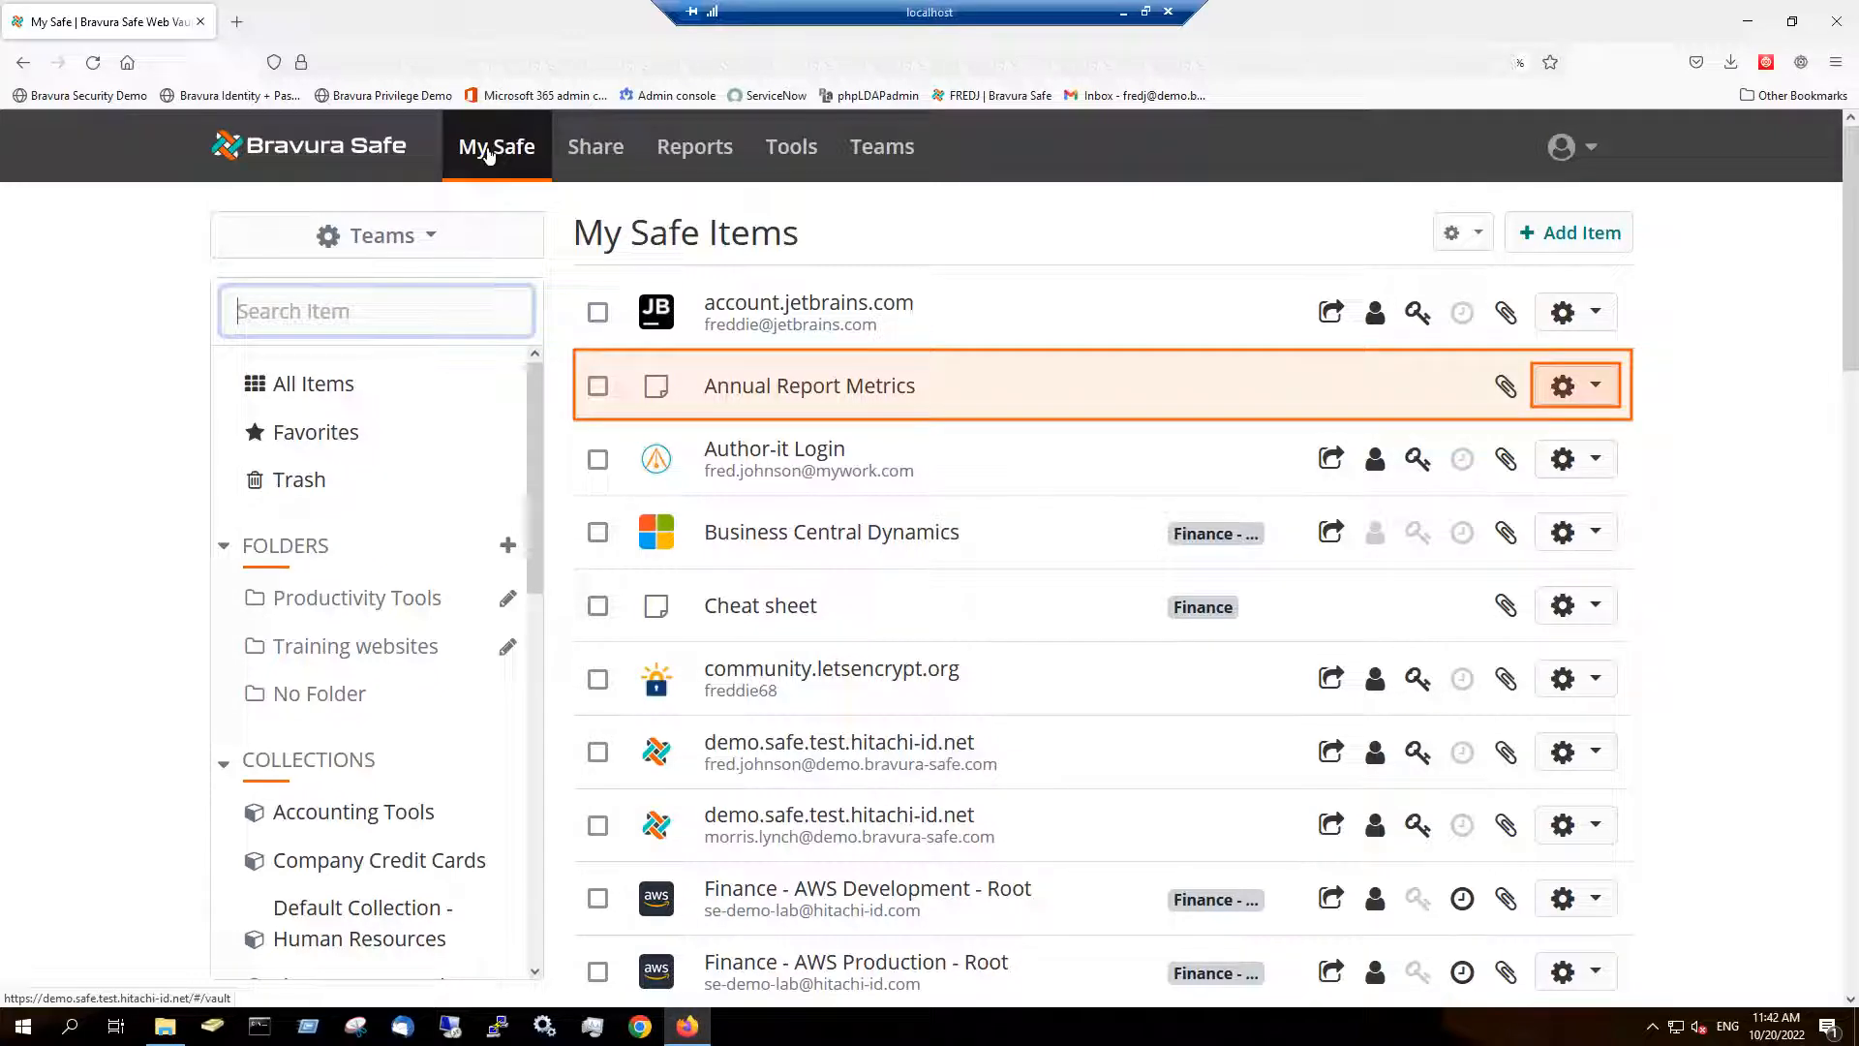
{"action": "left_click", "coordinate": [1597, 388]}
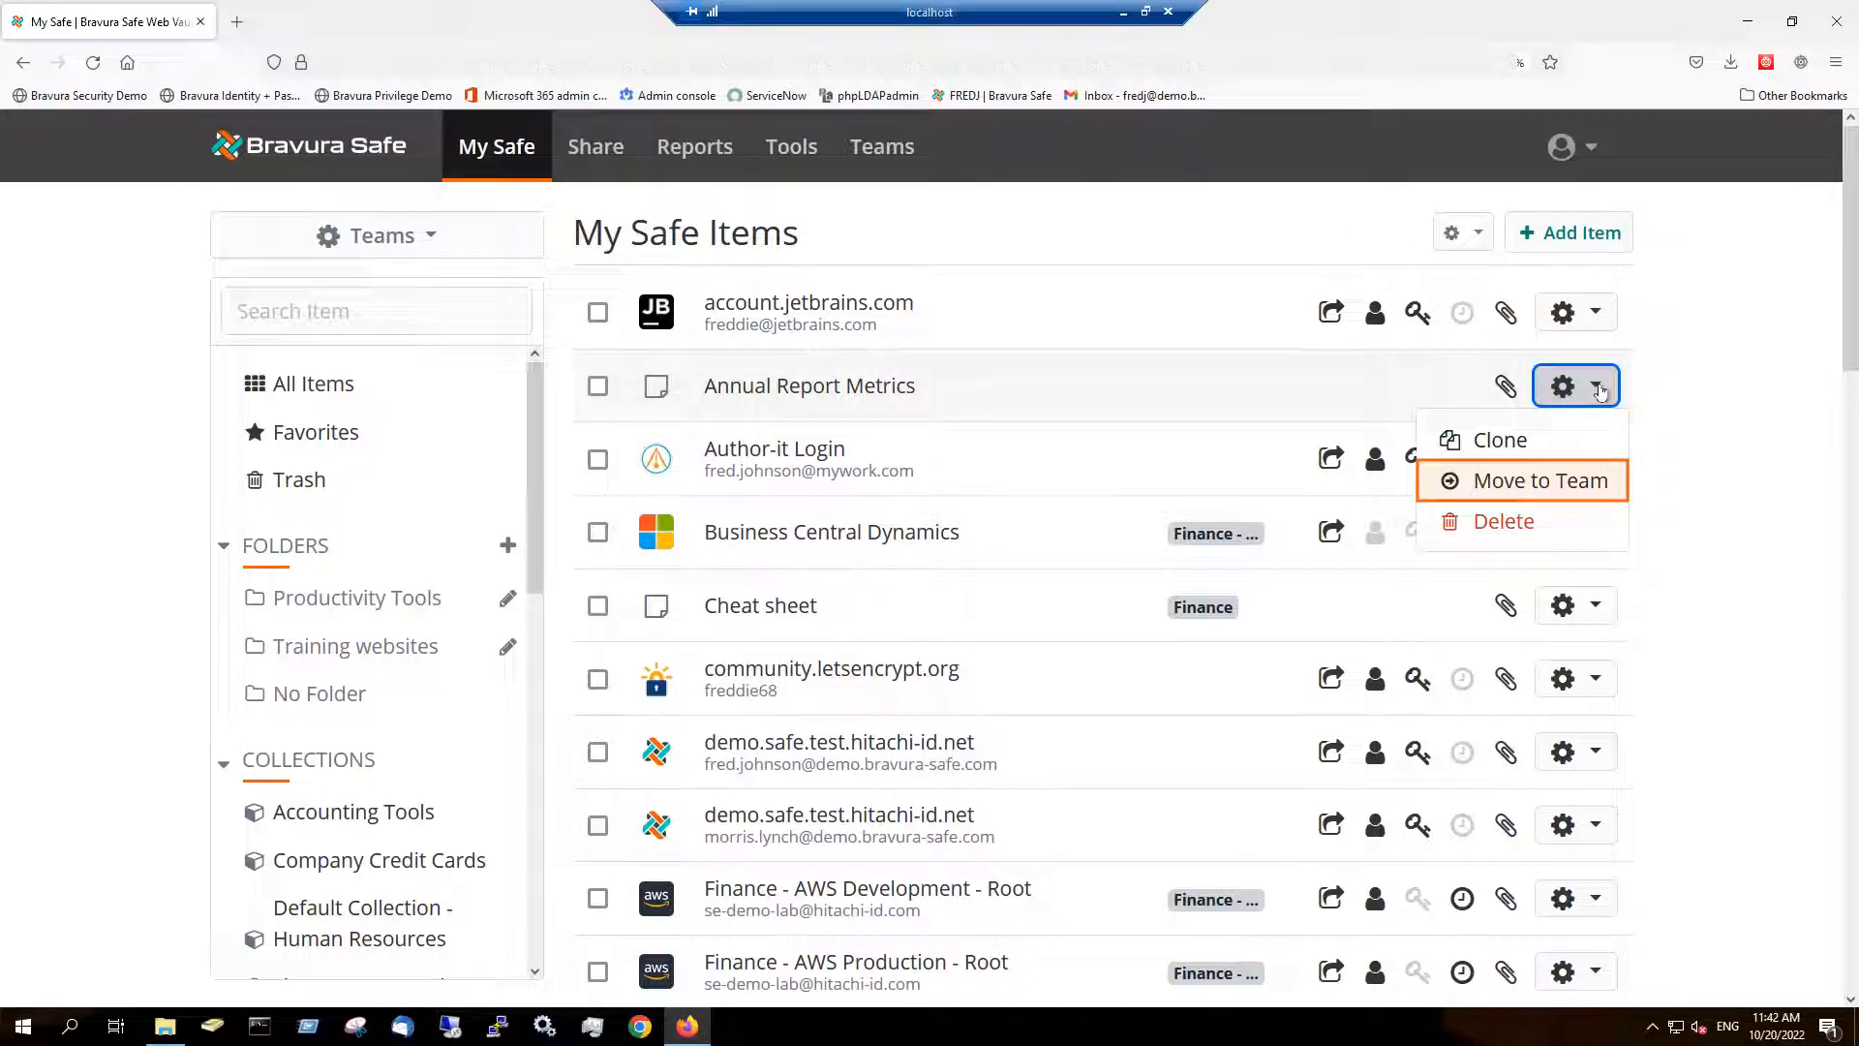
{"action": "left_click", "coordinate": [1506, 490]}
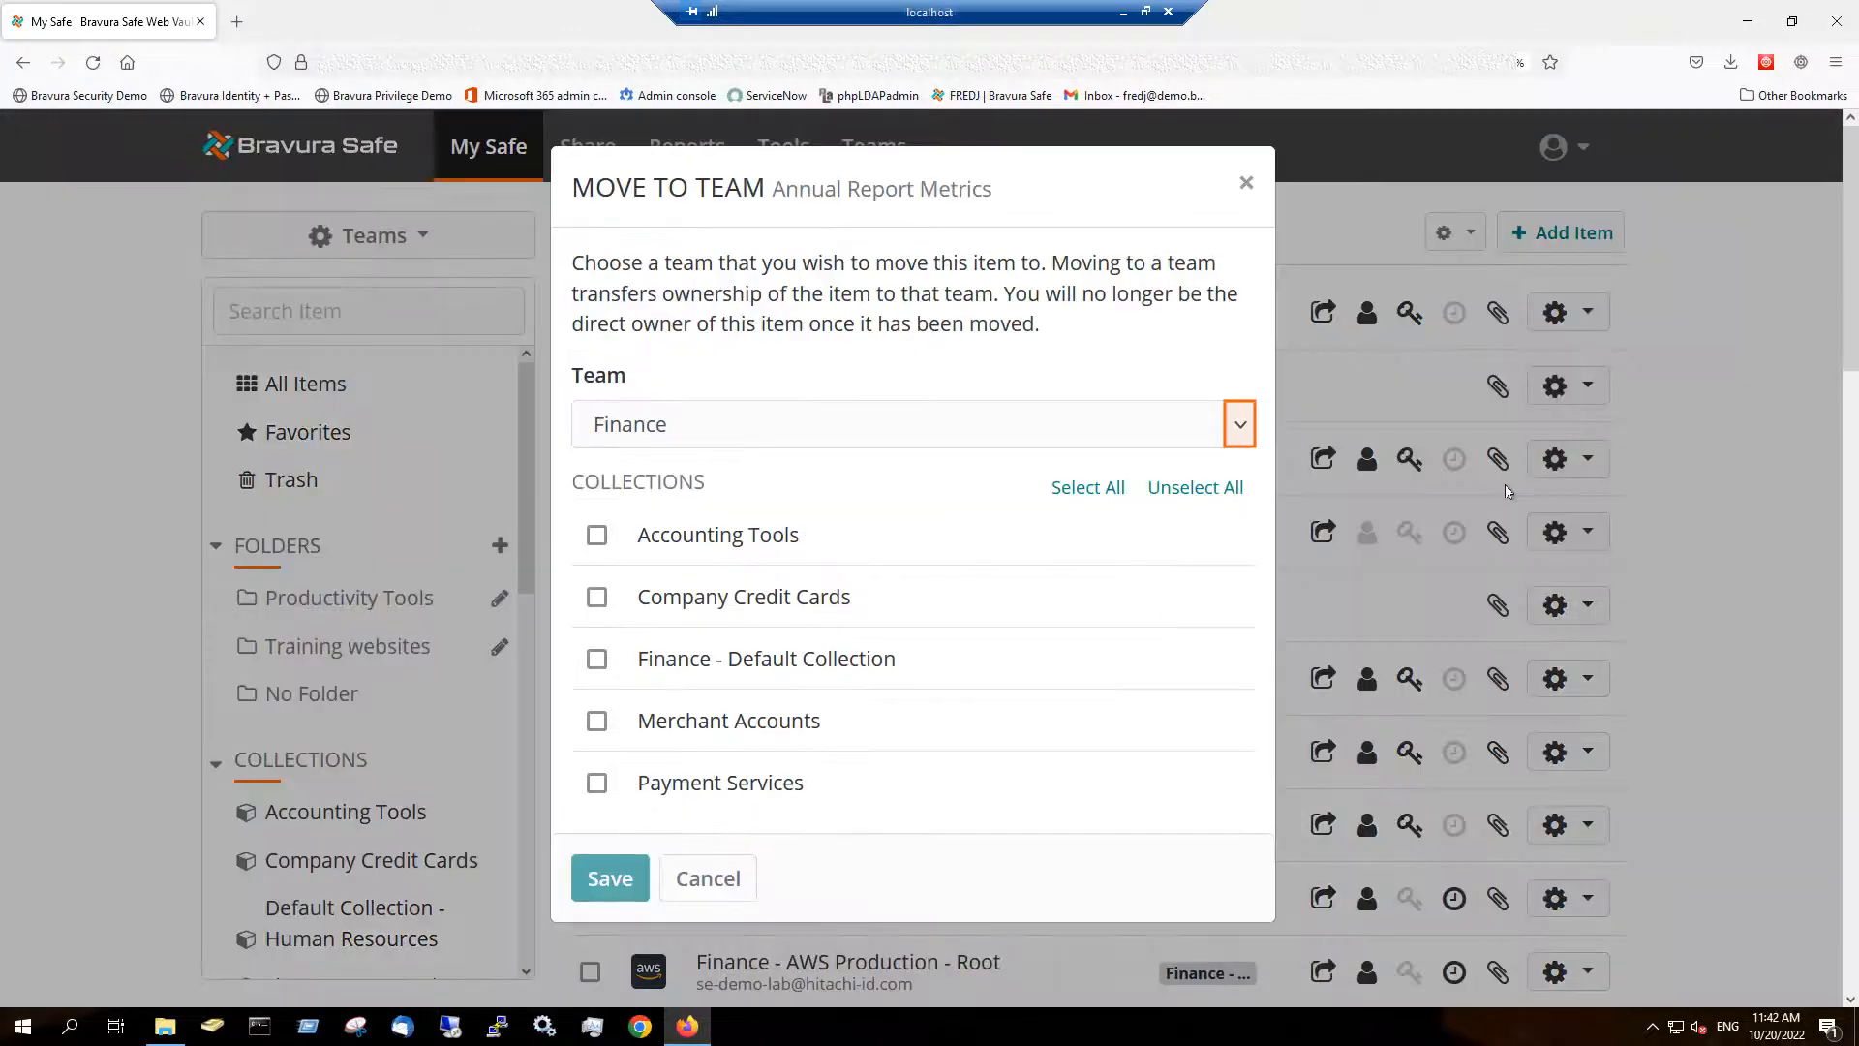
{"action": "left_click", "coordinate": [1240, 426]}
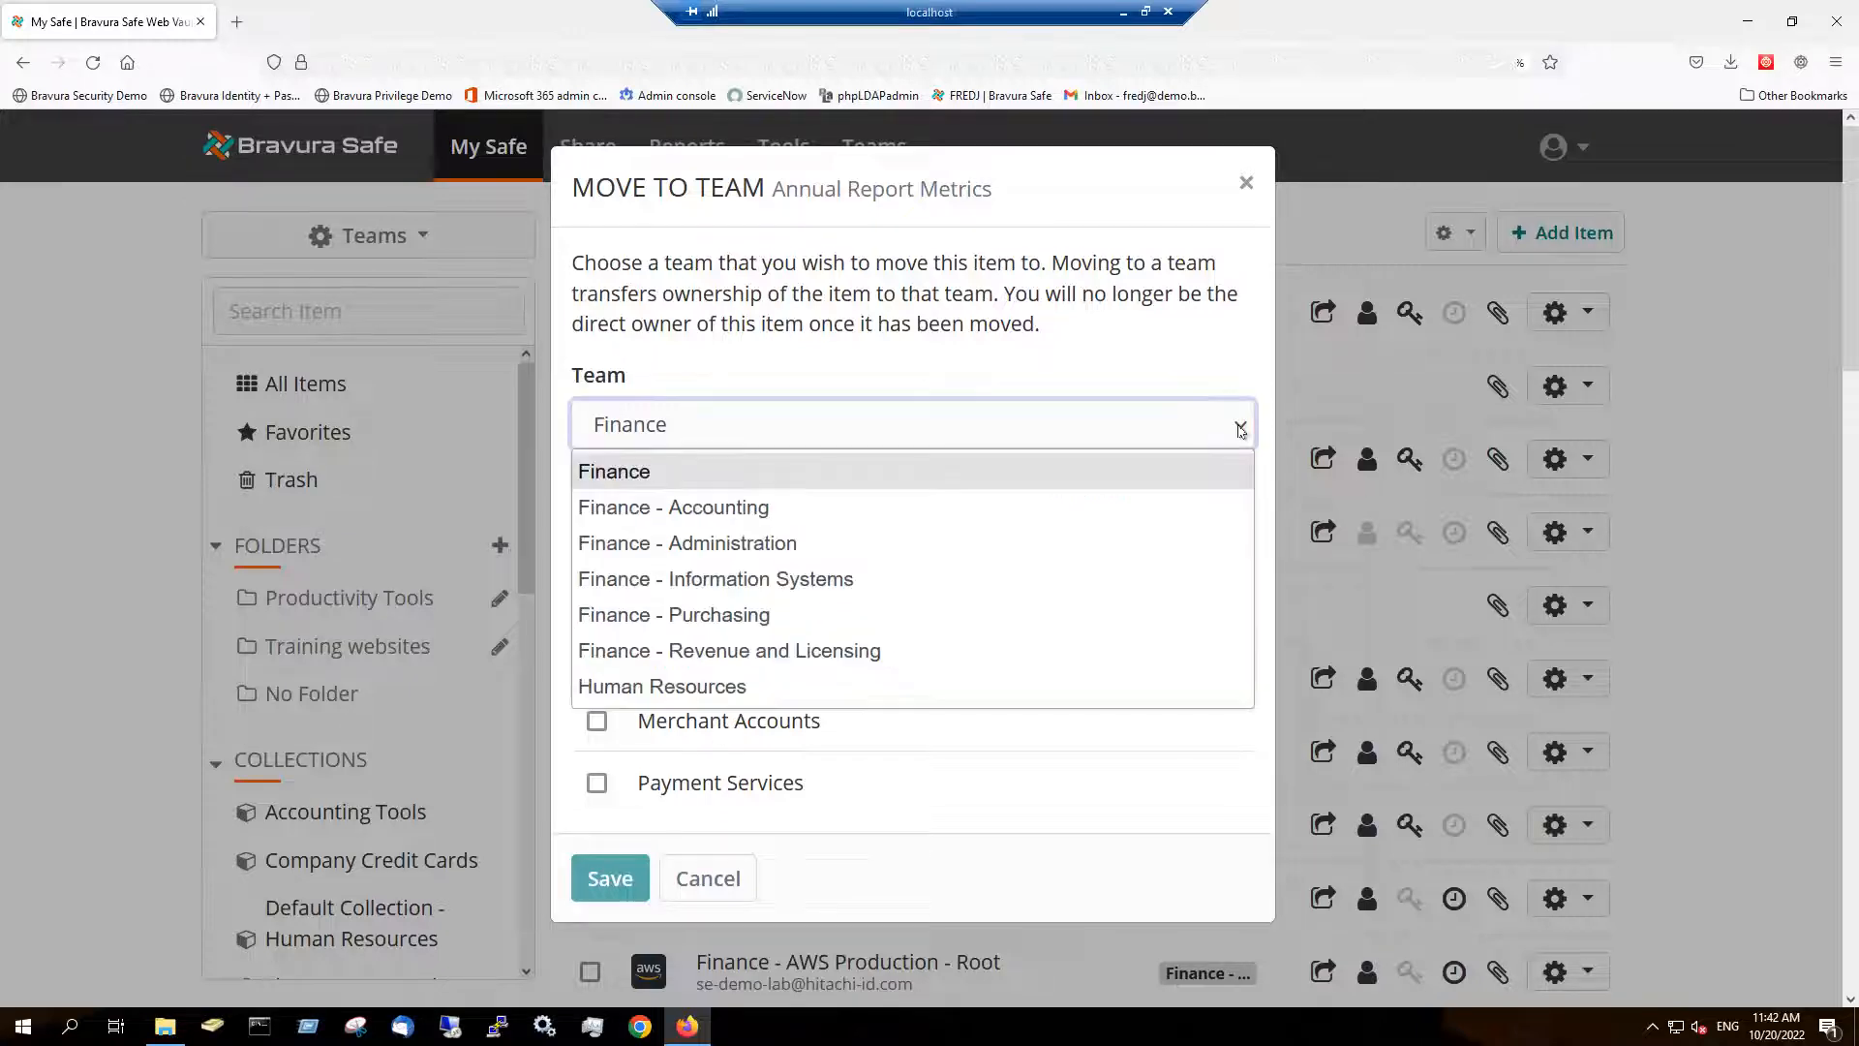
{"action": "left_click", "coordinate": [753, 693]}
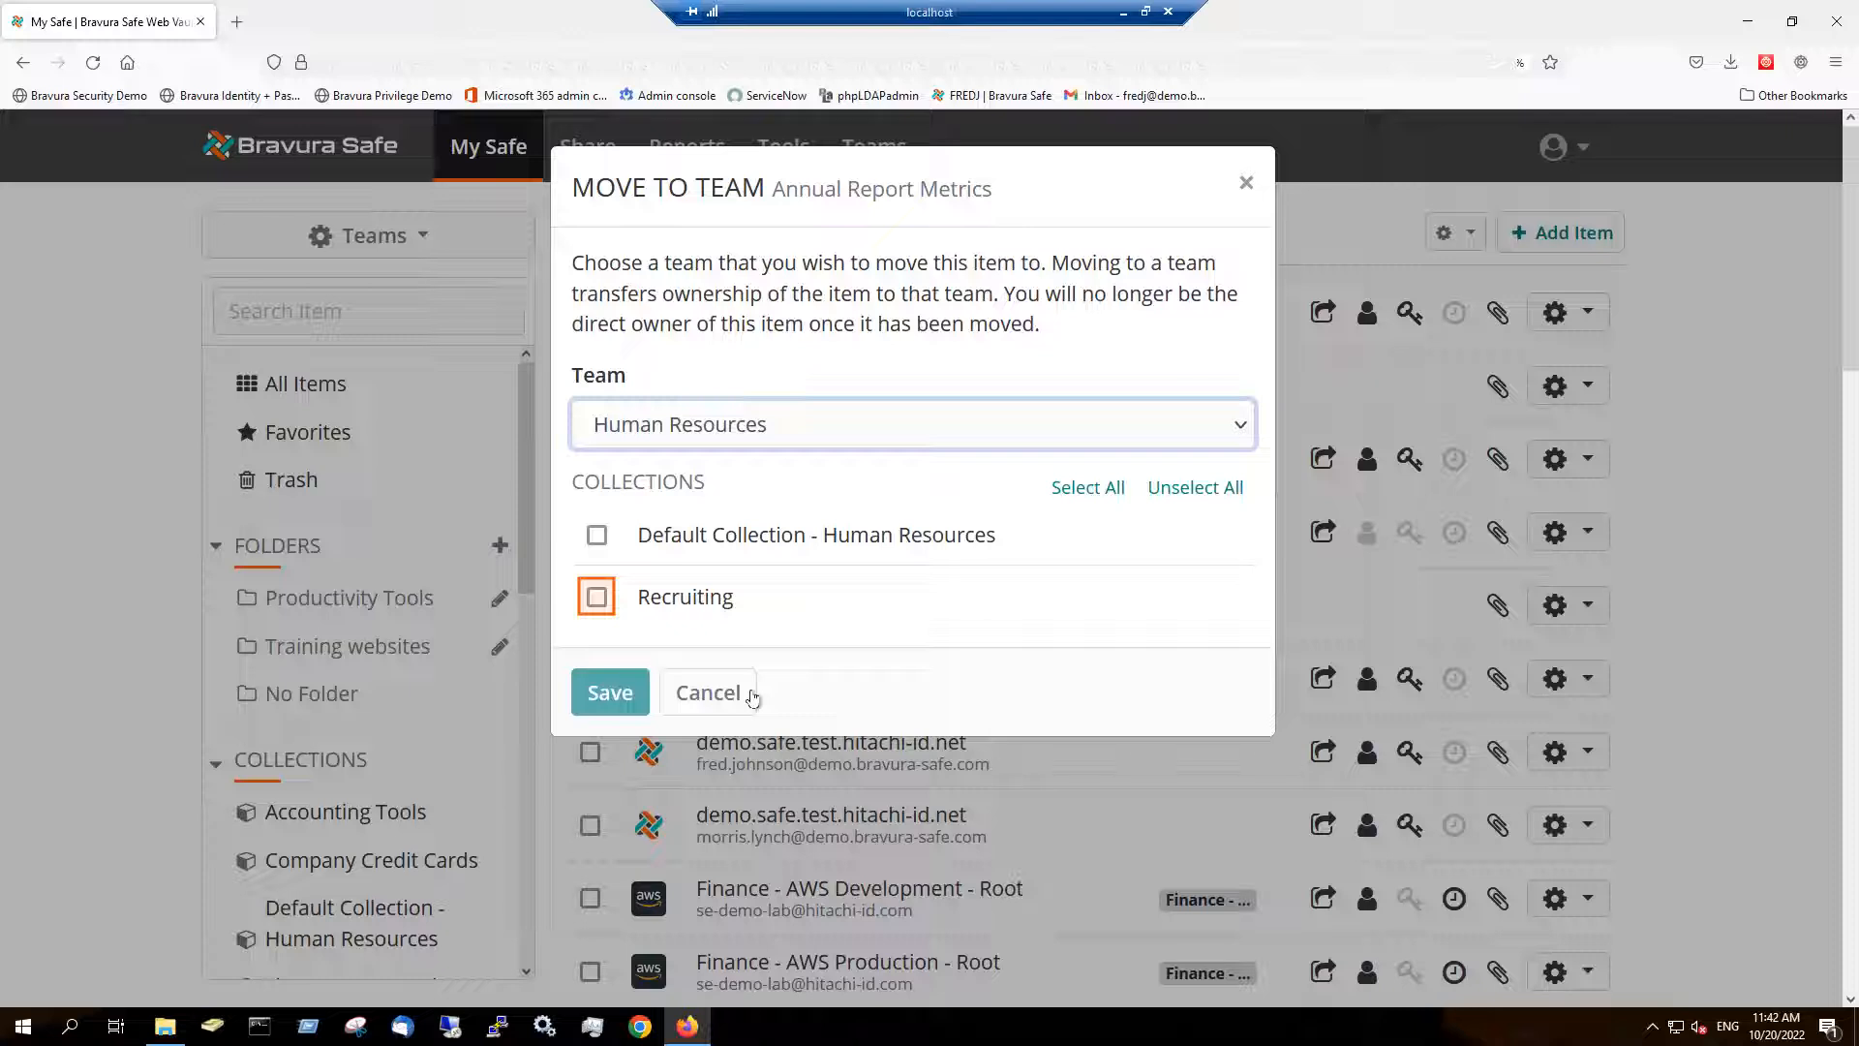
{"action": "left_click", "coordinate": [597, 598]}
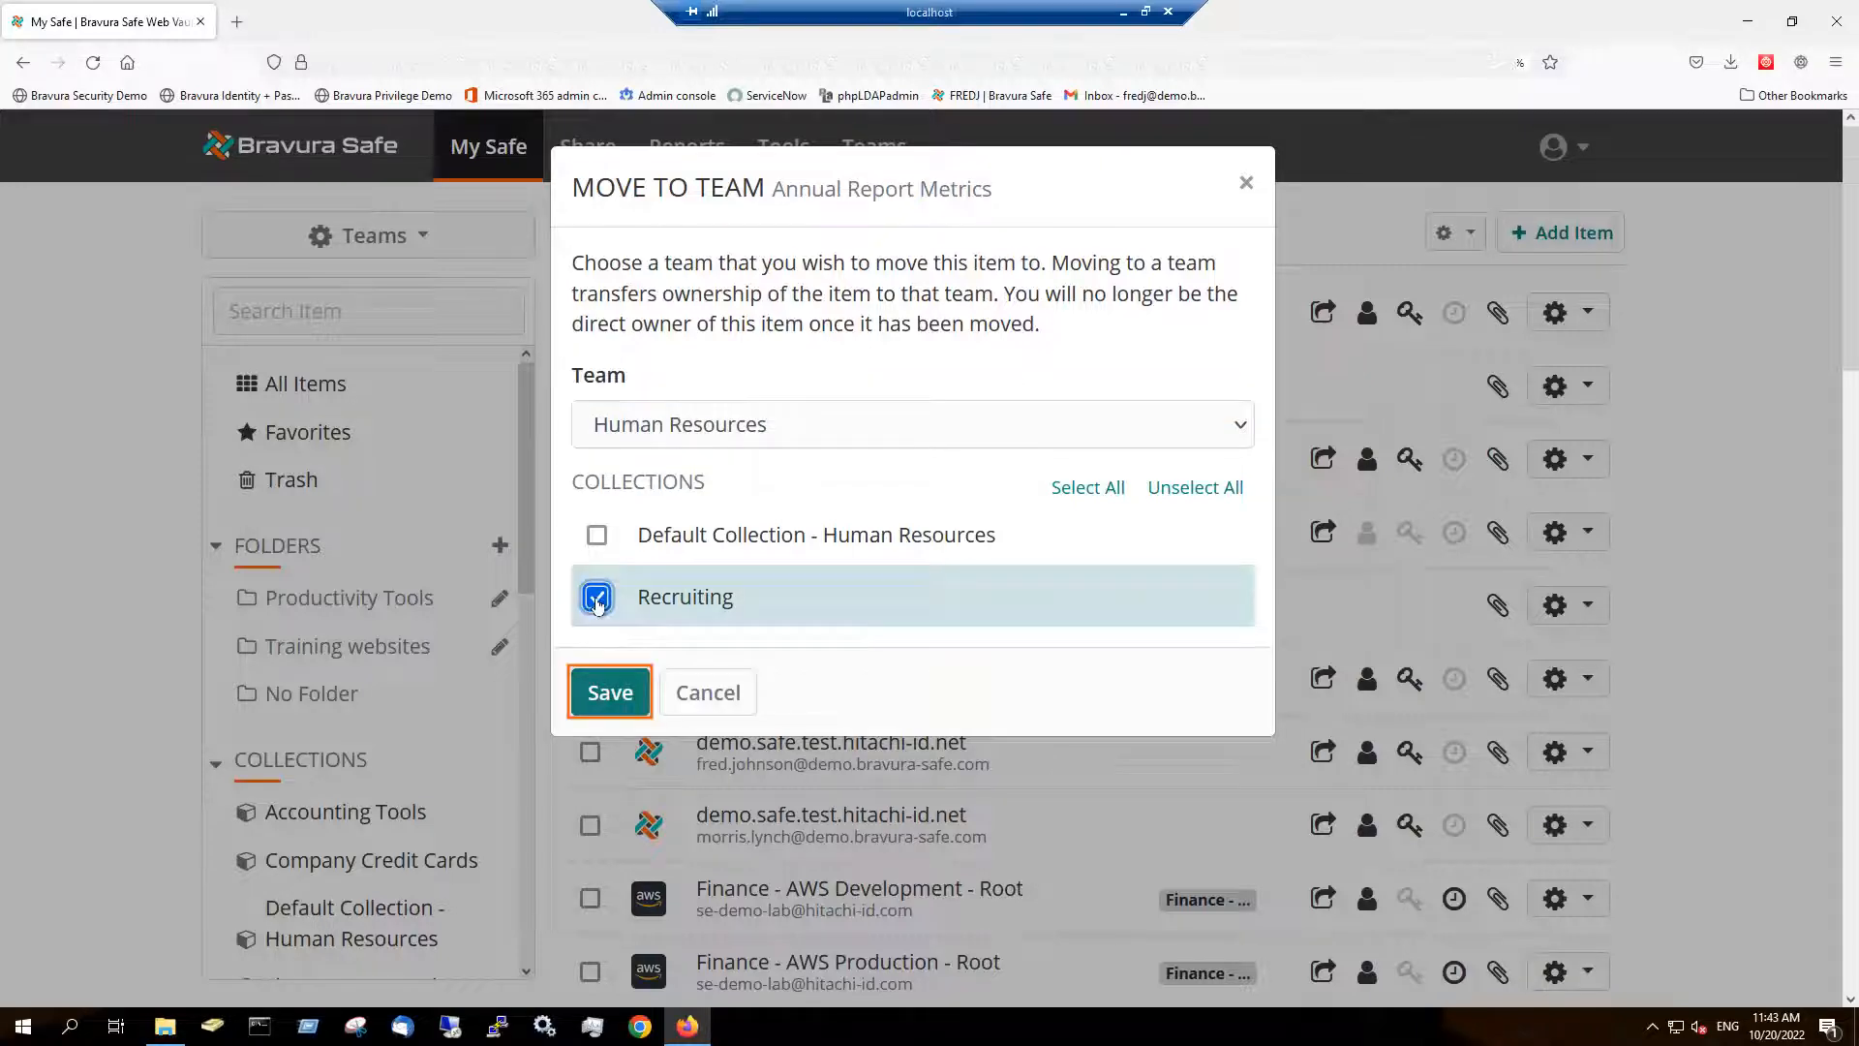
{"action": "left_click", "coordinate": [610, 692]}
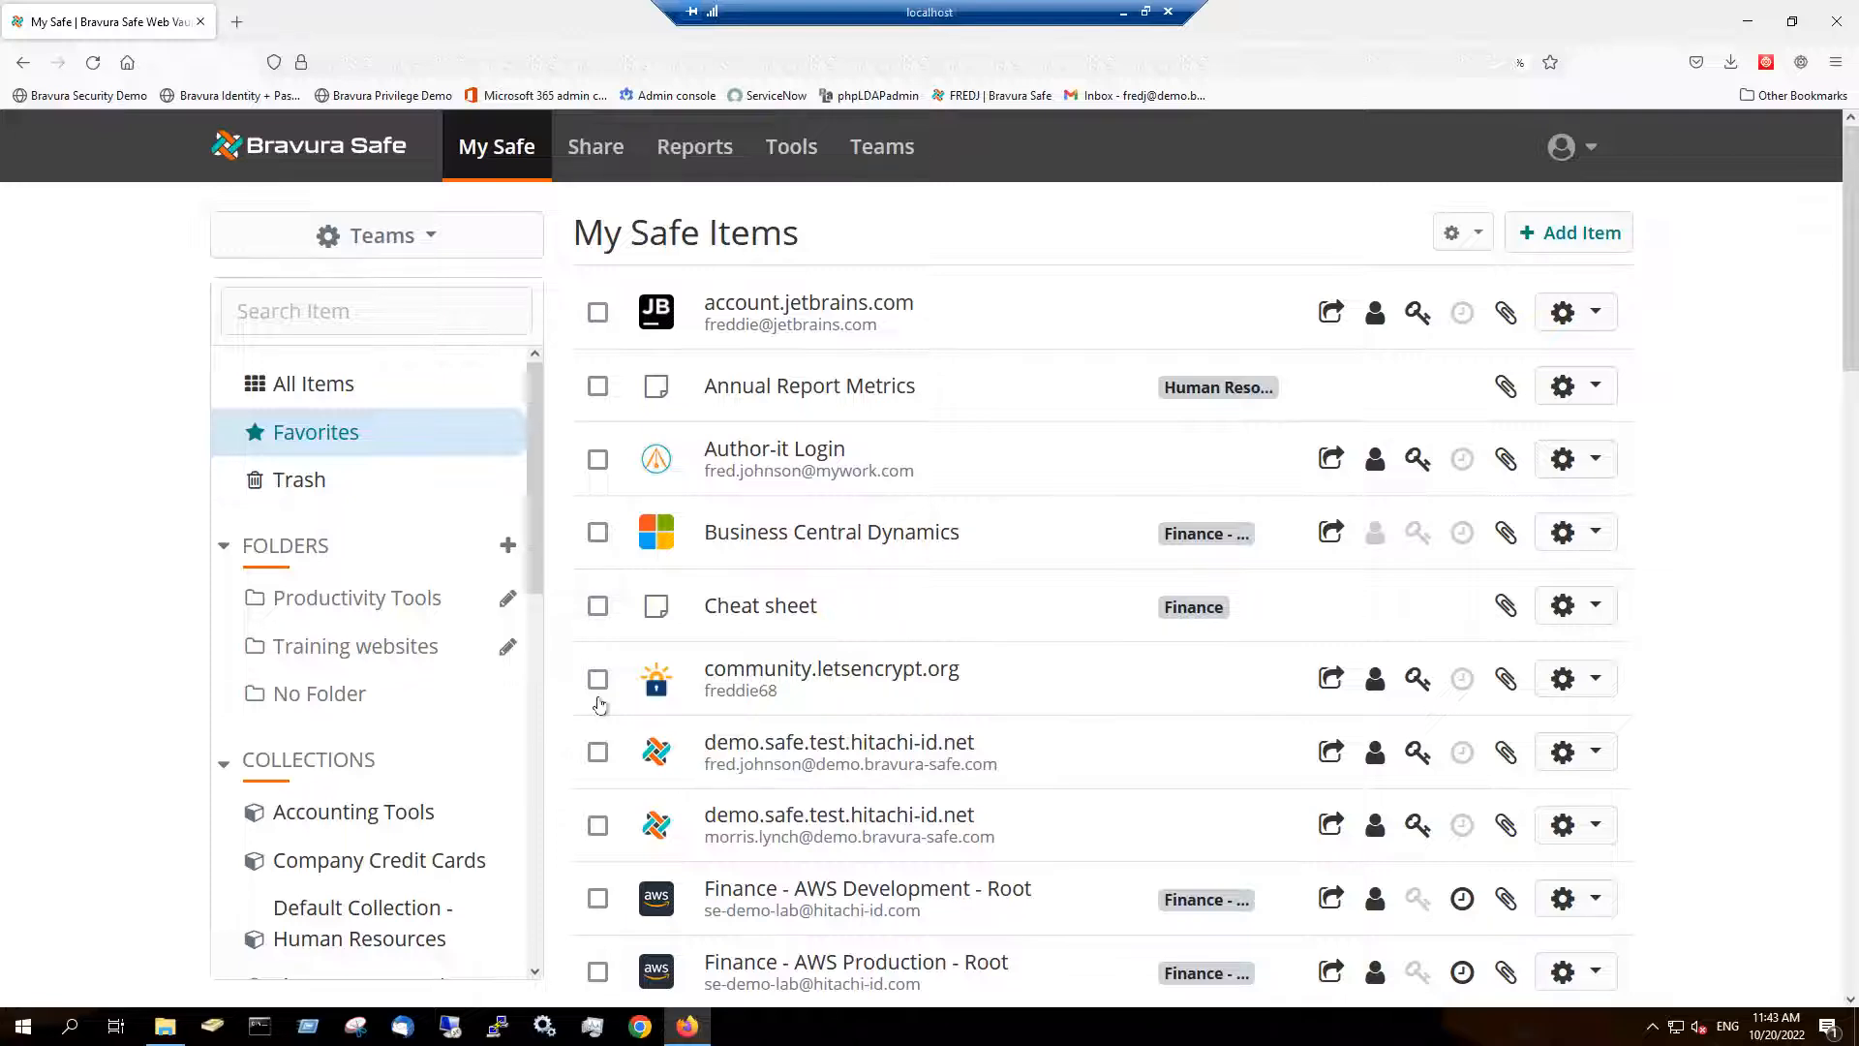
Step: Try a new item in the personal safe with Human Resources as owner and the Recruiting collection selected, and discard it unsaved
{"action": "left_click", "coordinate": [1553, 232]}
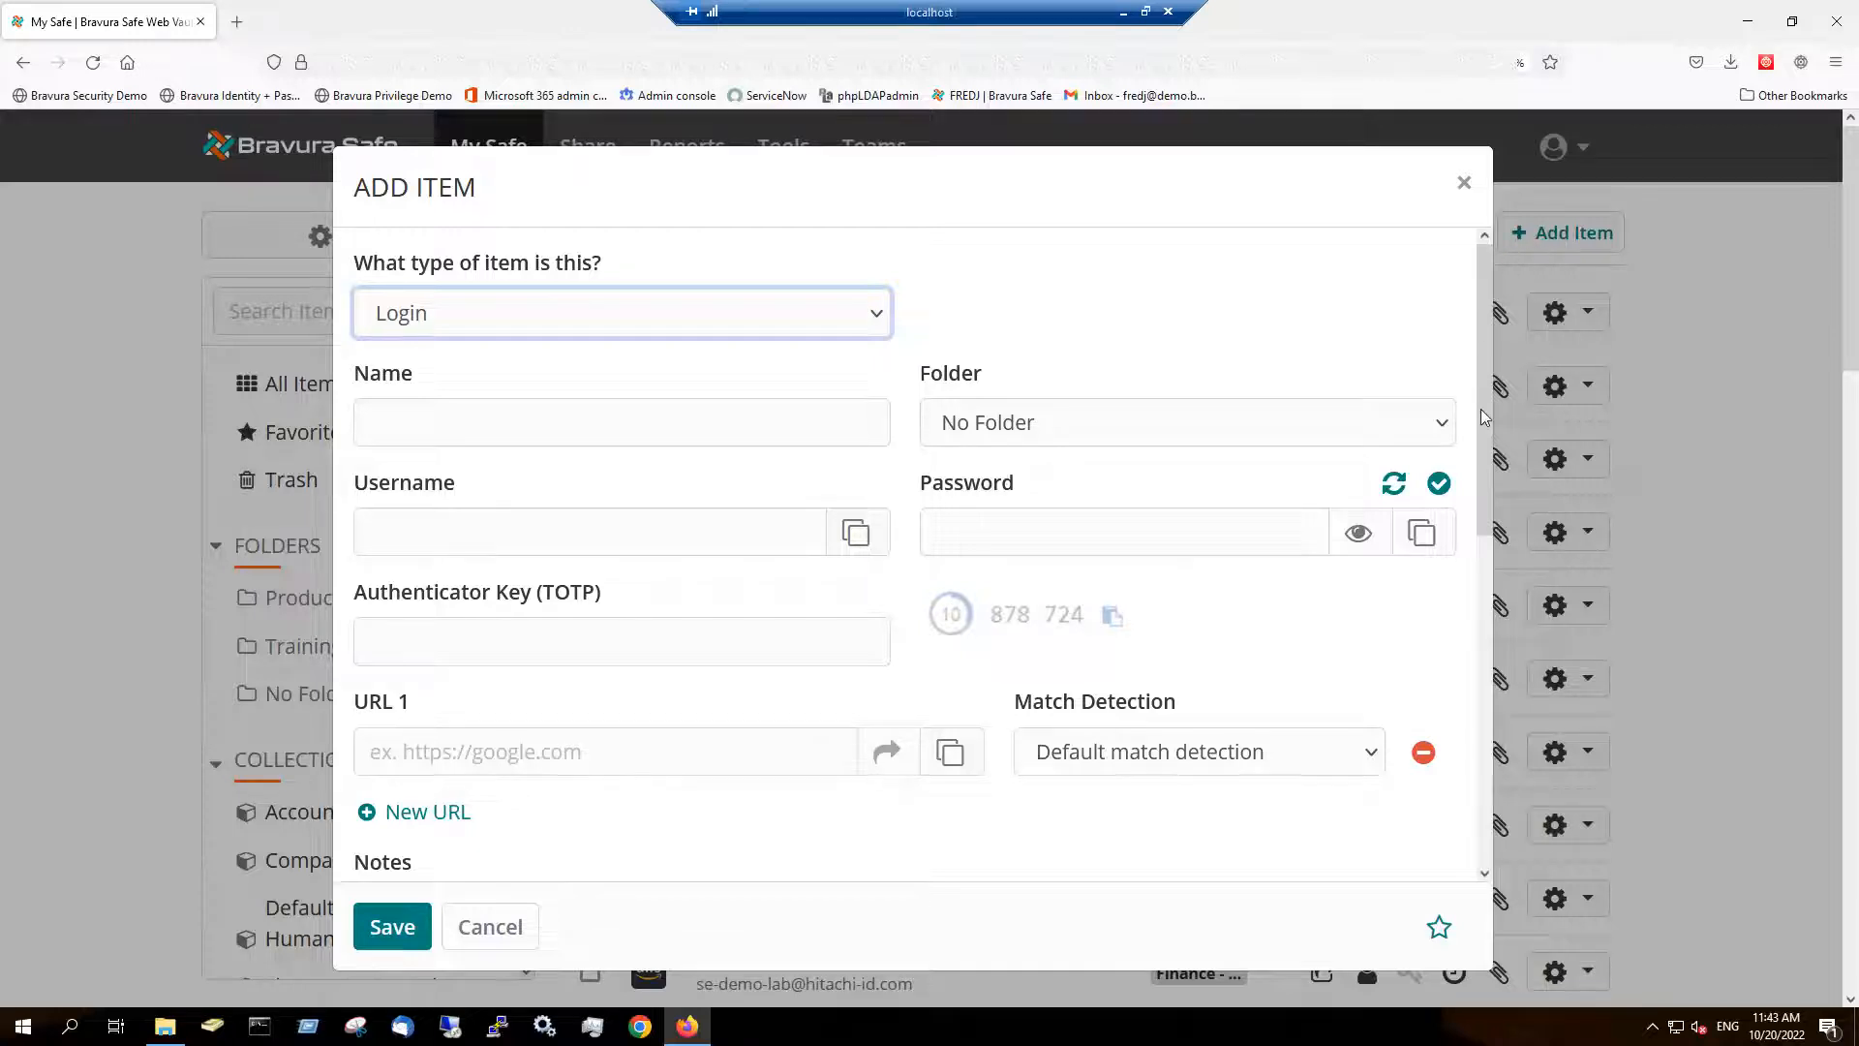
{"action": "scroll", "coordinate": [1480, 414], "scroll_direction": "down", "scroll_amount": 6}
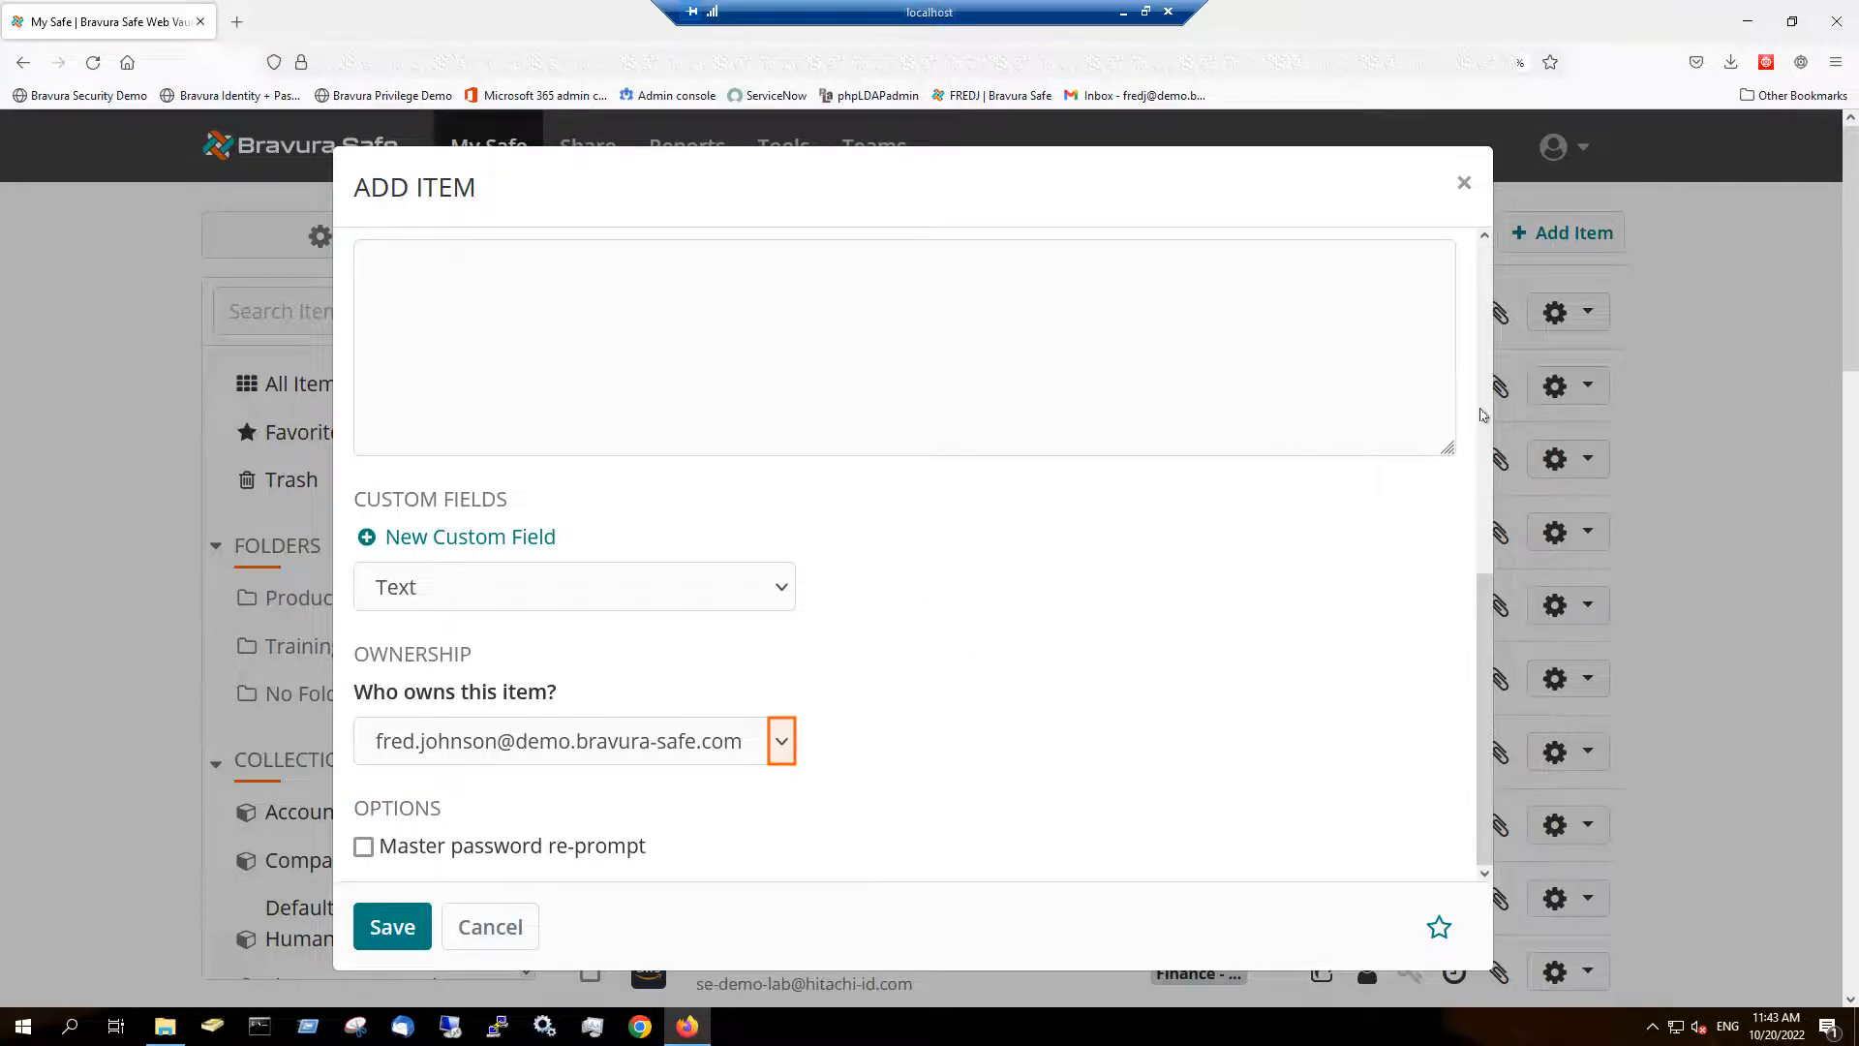
{"action": "left_click", "coordinate": [782, 743]}
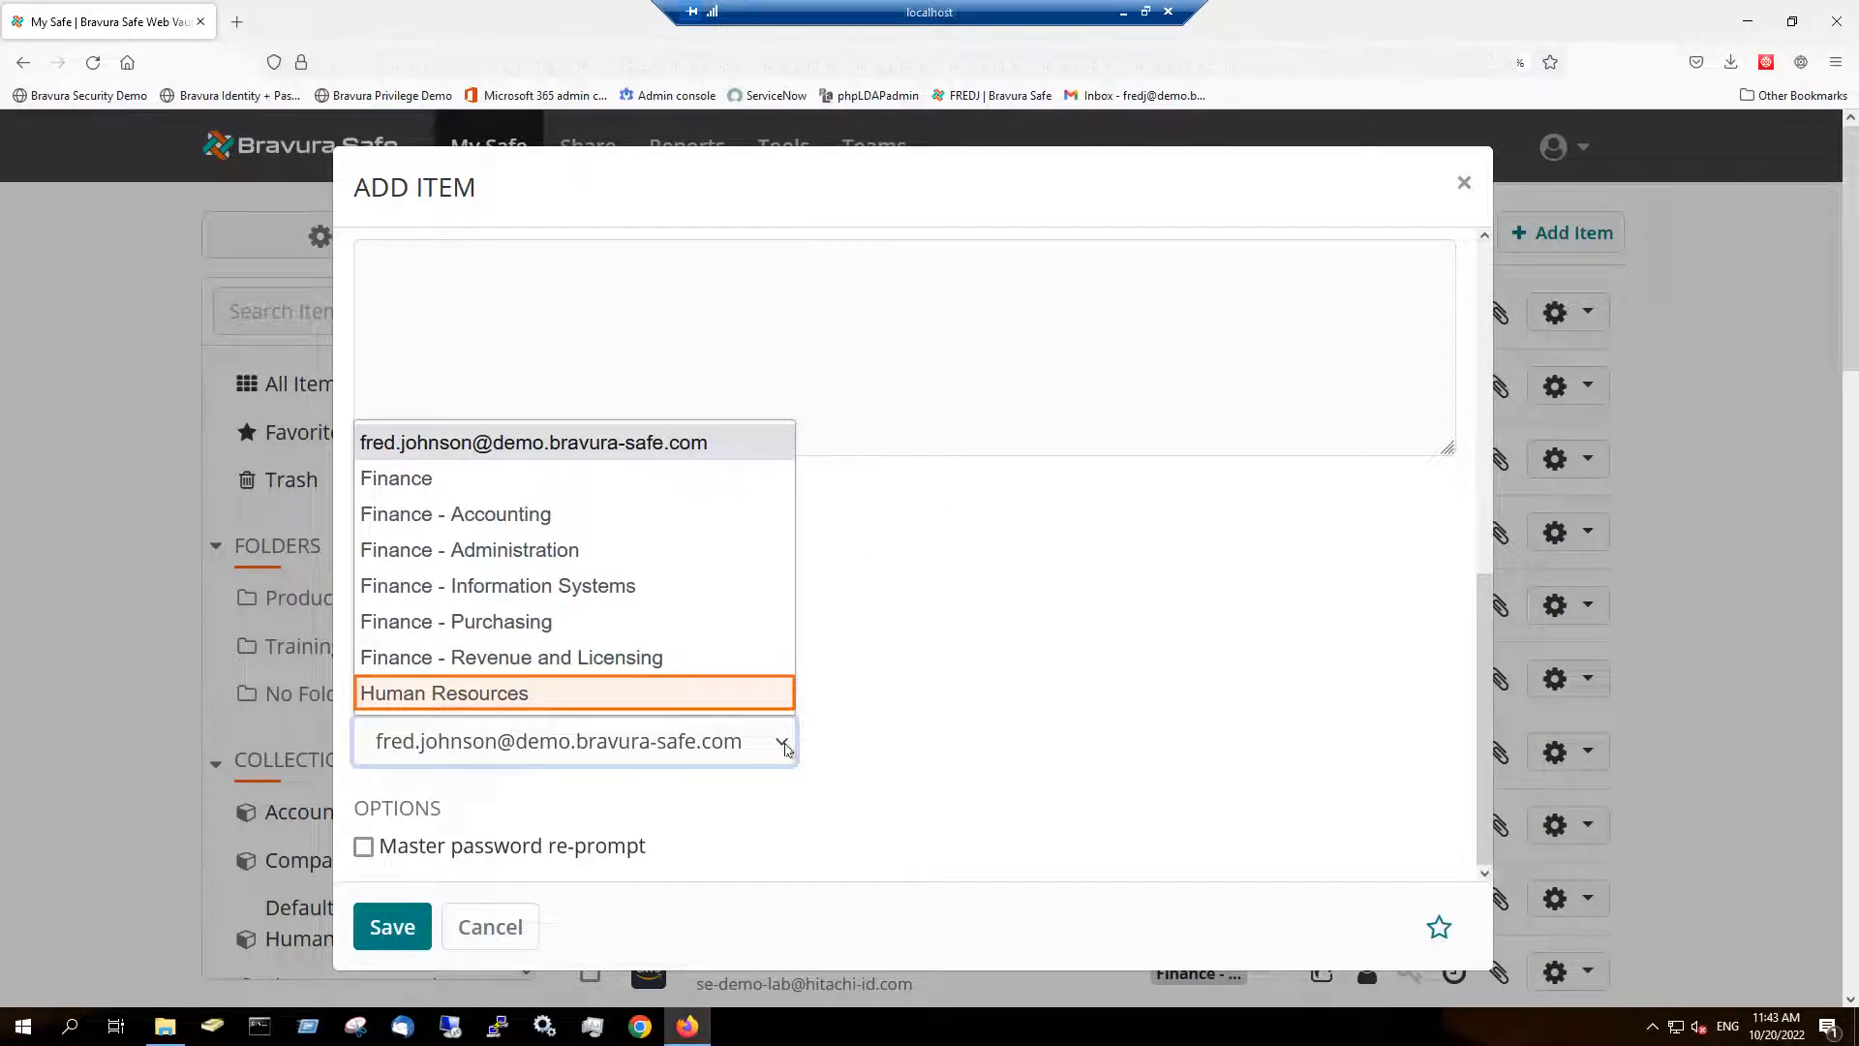
{"action": "left_click", "coordinate": [489, 704]}
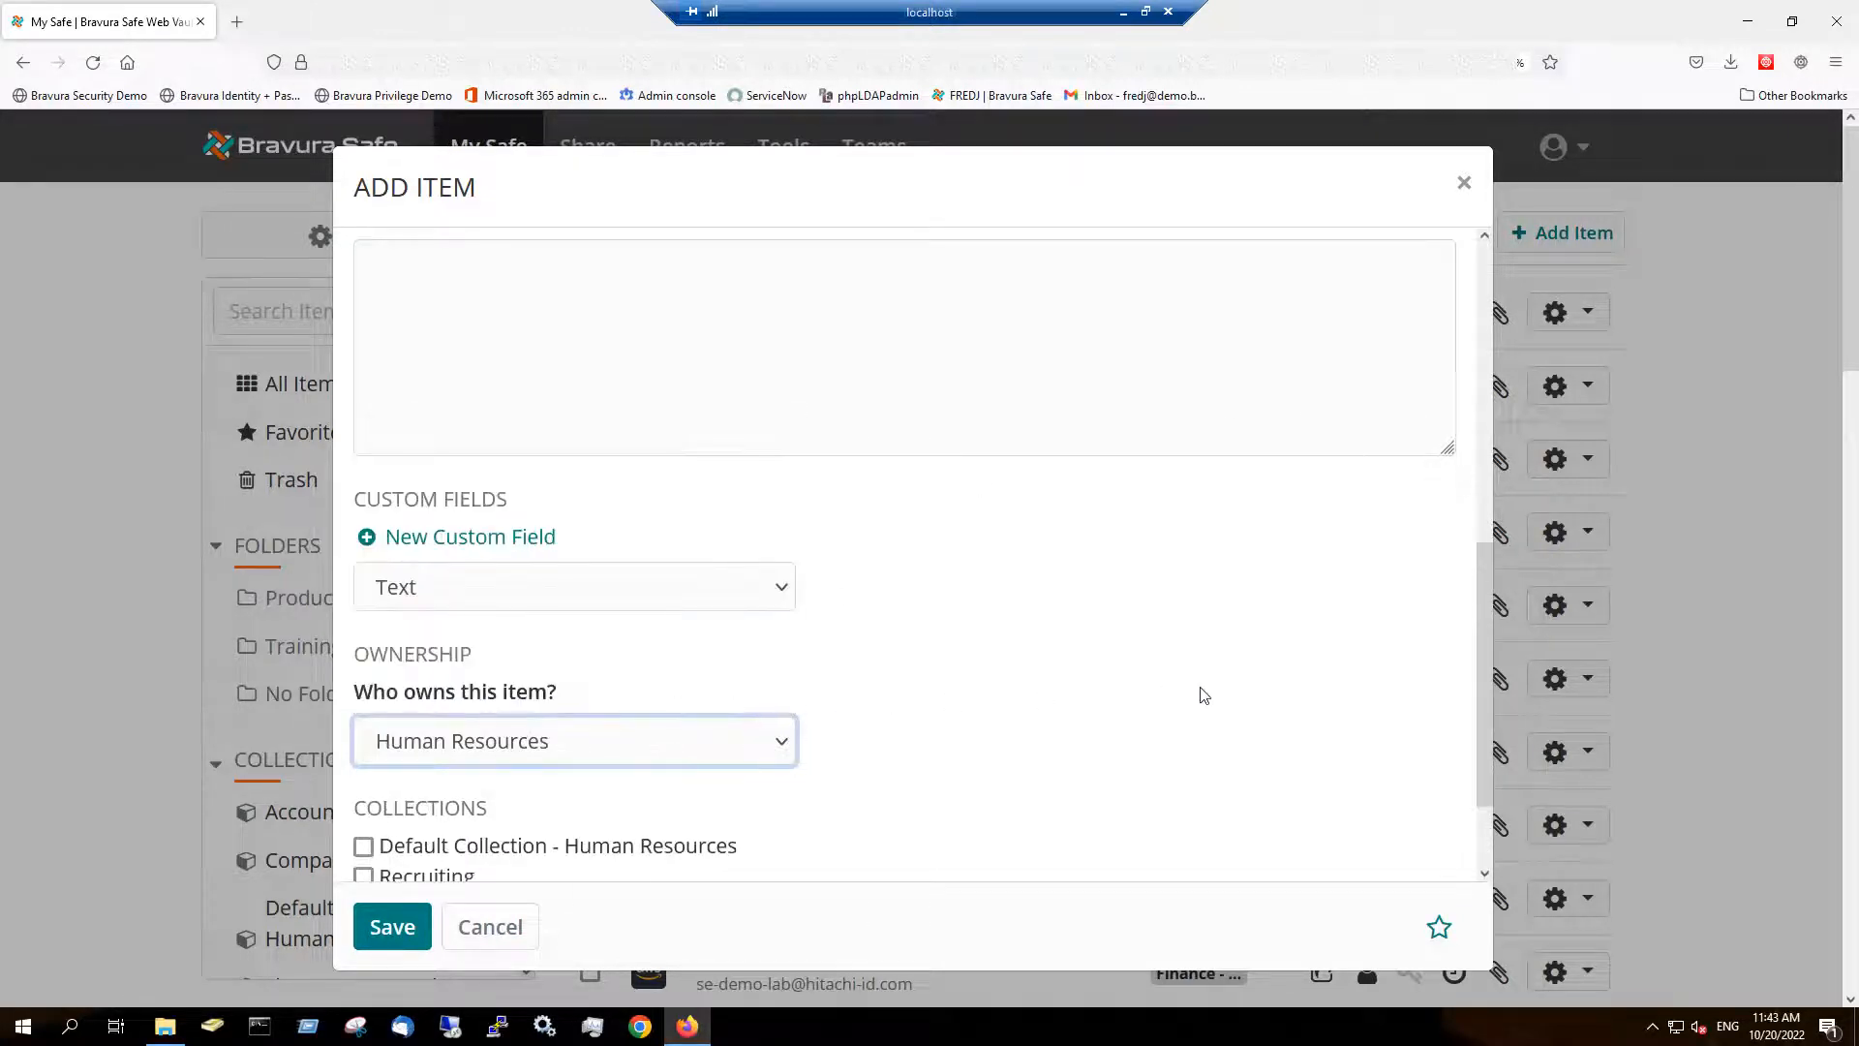
{"action": "scroll", "coordinate": [1484, 712], "scroll_direction": "down", "scroll_amount": 1}
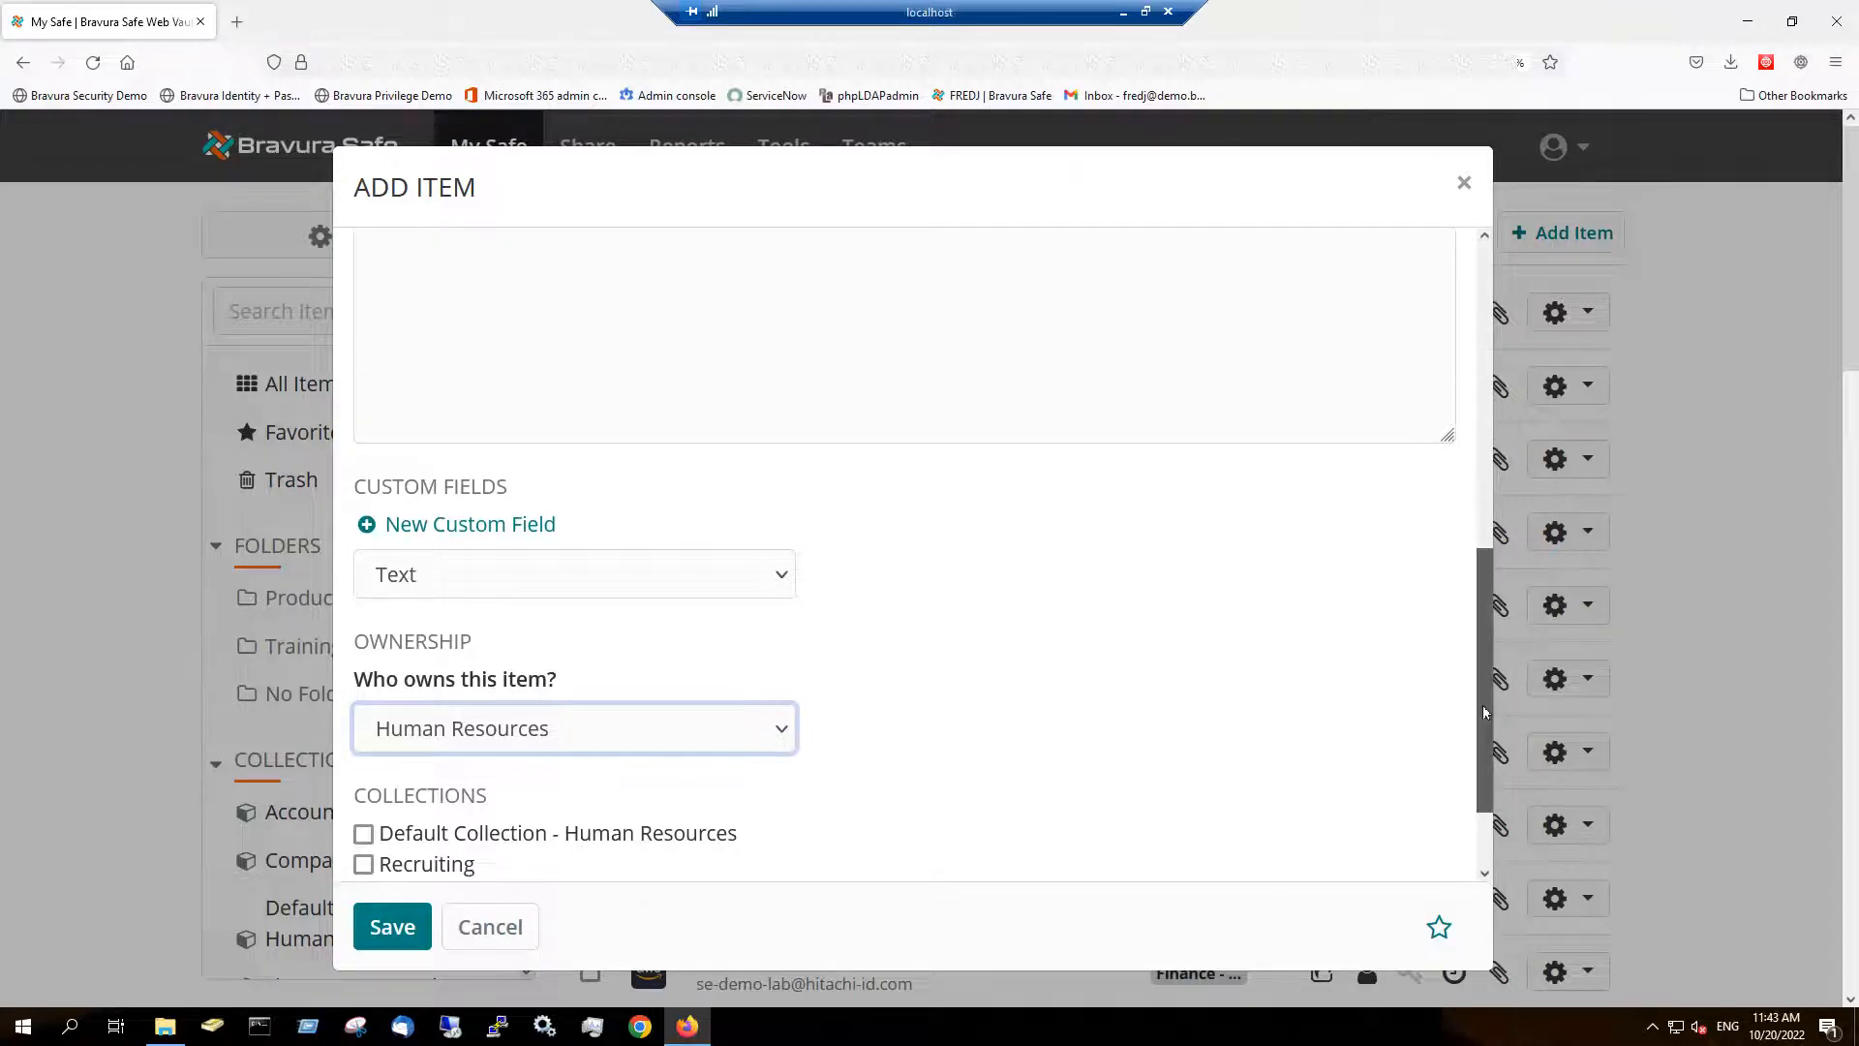
{"action": "scroll", "coordinate": [1484, 712], "scroll_direction": "down", "scroll_amount": 2}
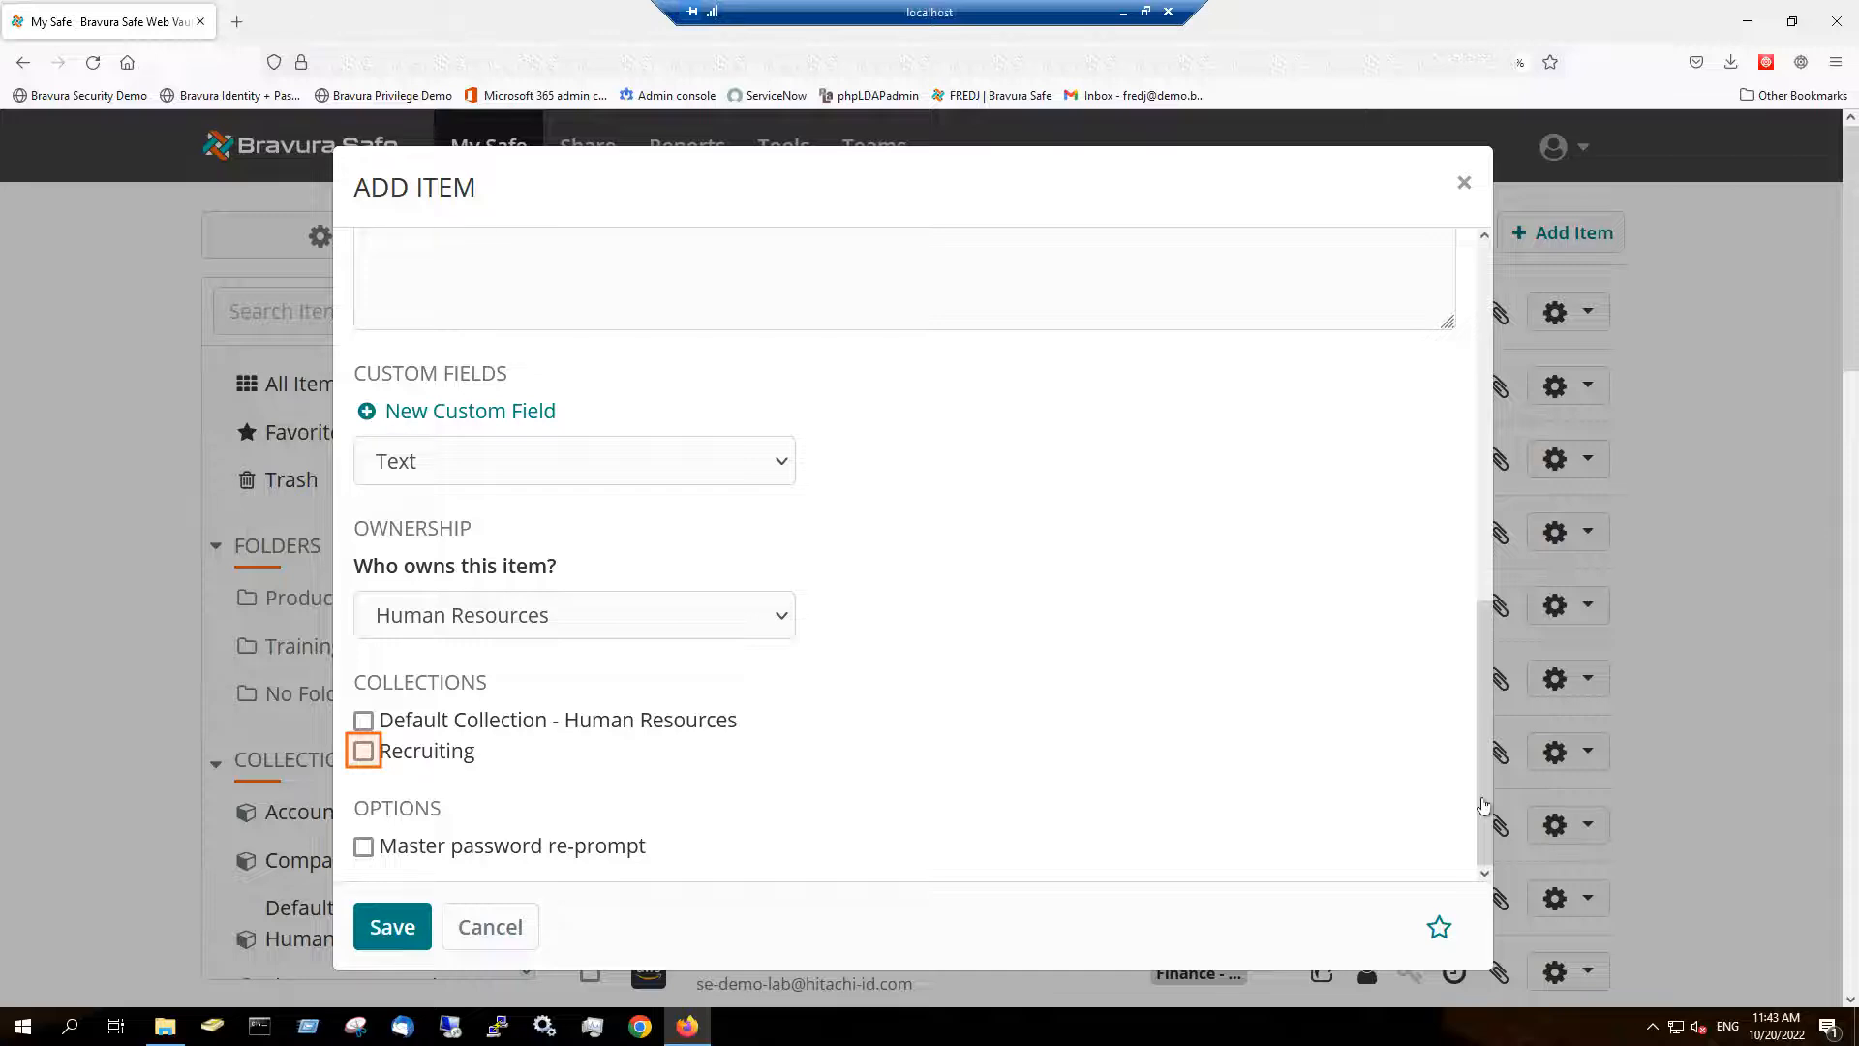
{"action": "left_click", "coordinate": [364, 753]}
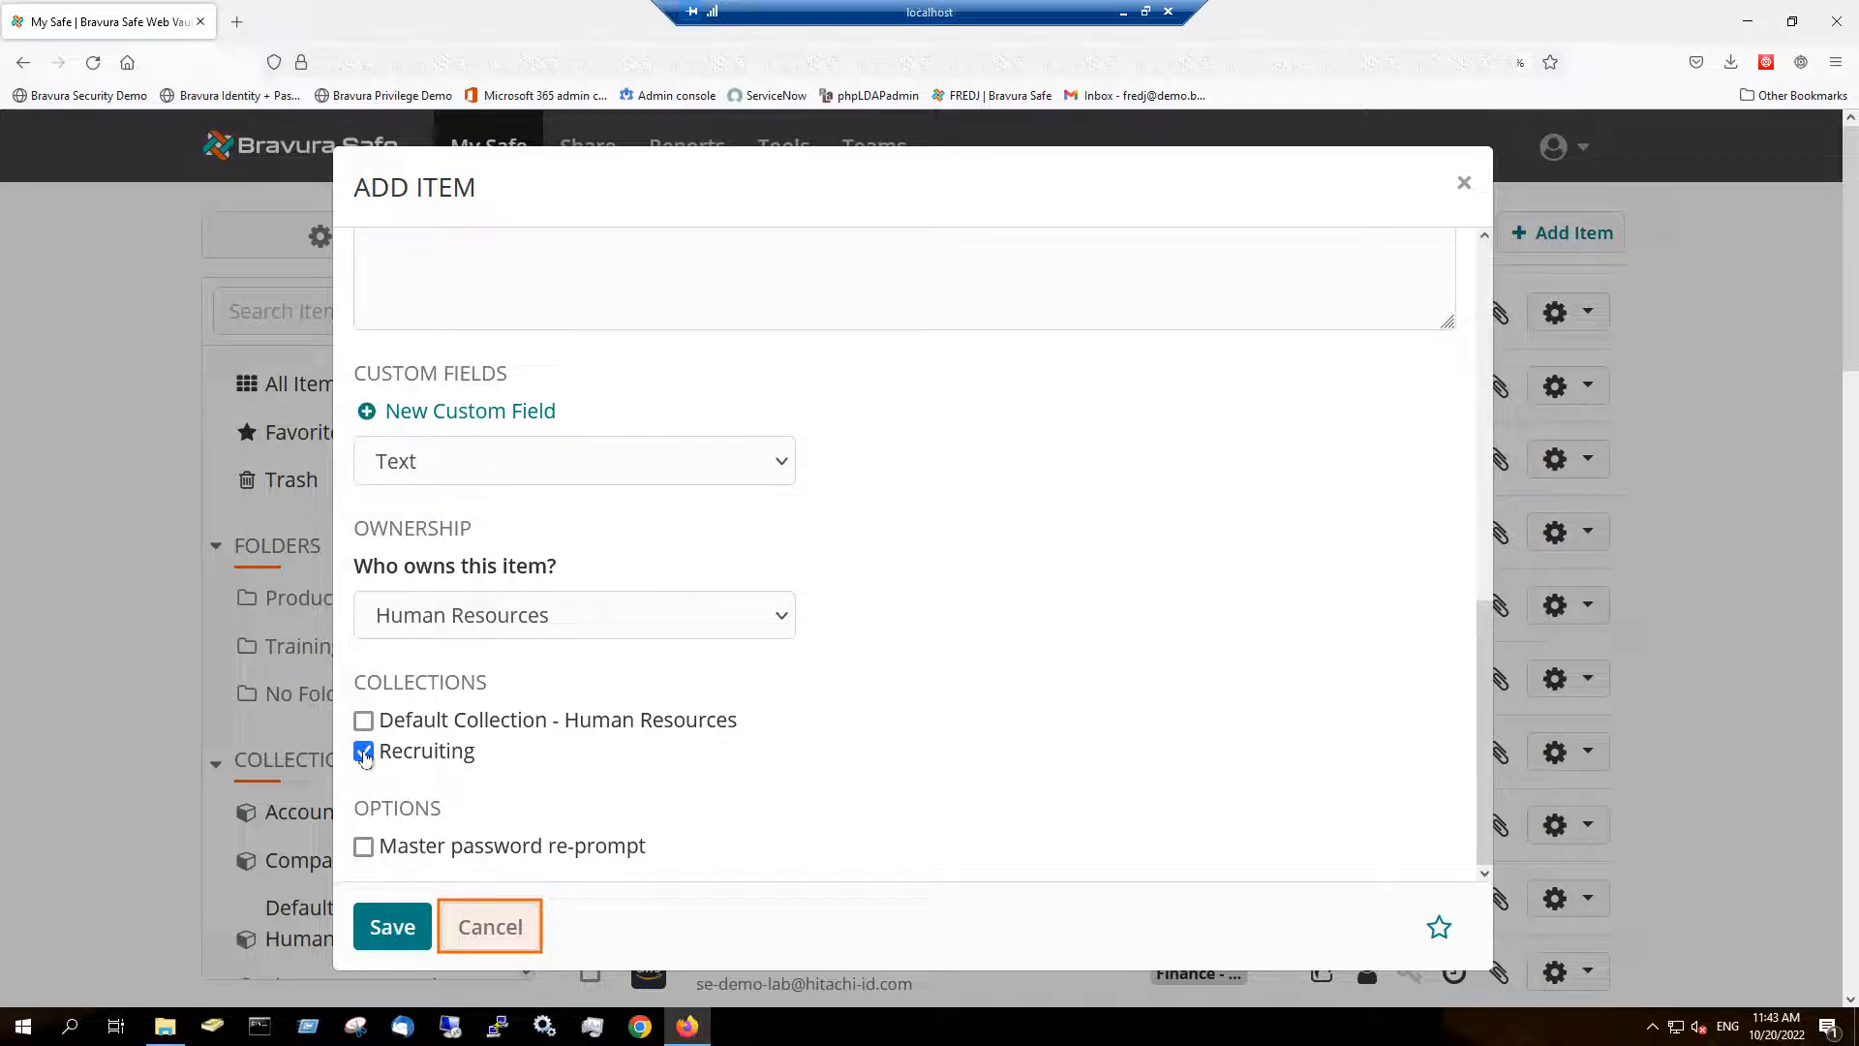
{"action": "left_click", "coordinate": [489, 927]}
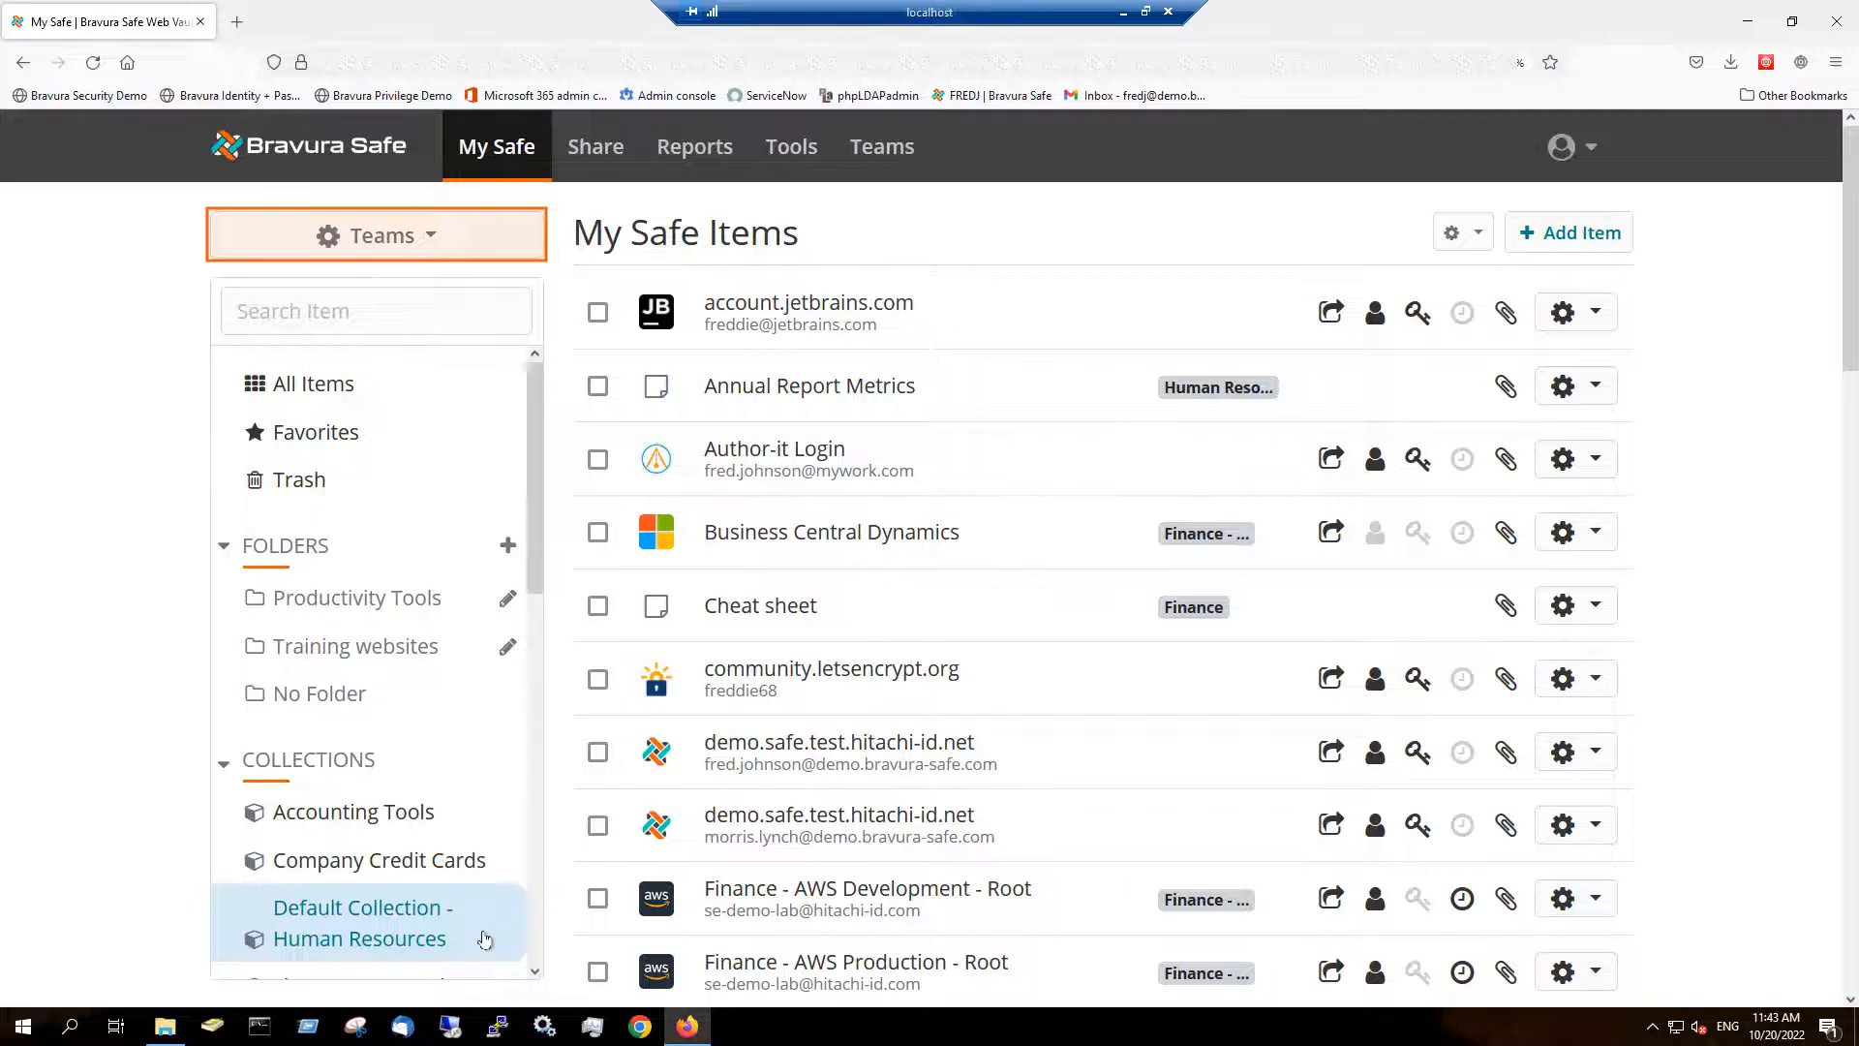
Step: View the Human Resources team's safe and examine the collection choices offered for a new item there, without saving one
{"action": "left_click", "coordinate": [432, 238]}
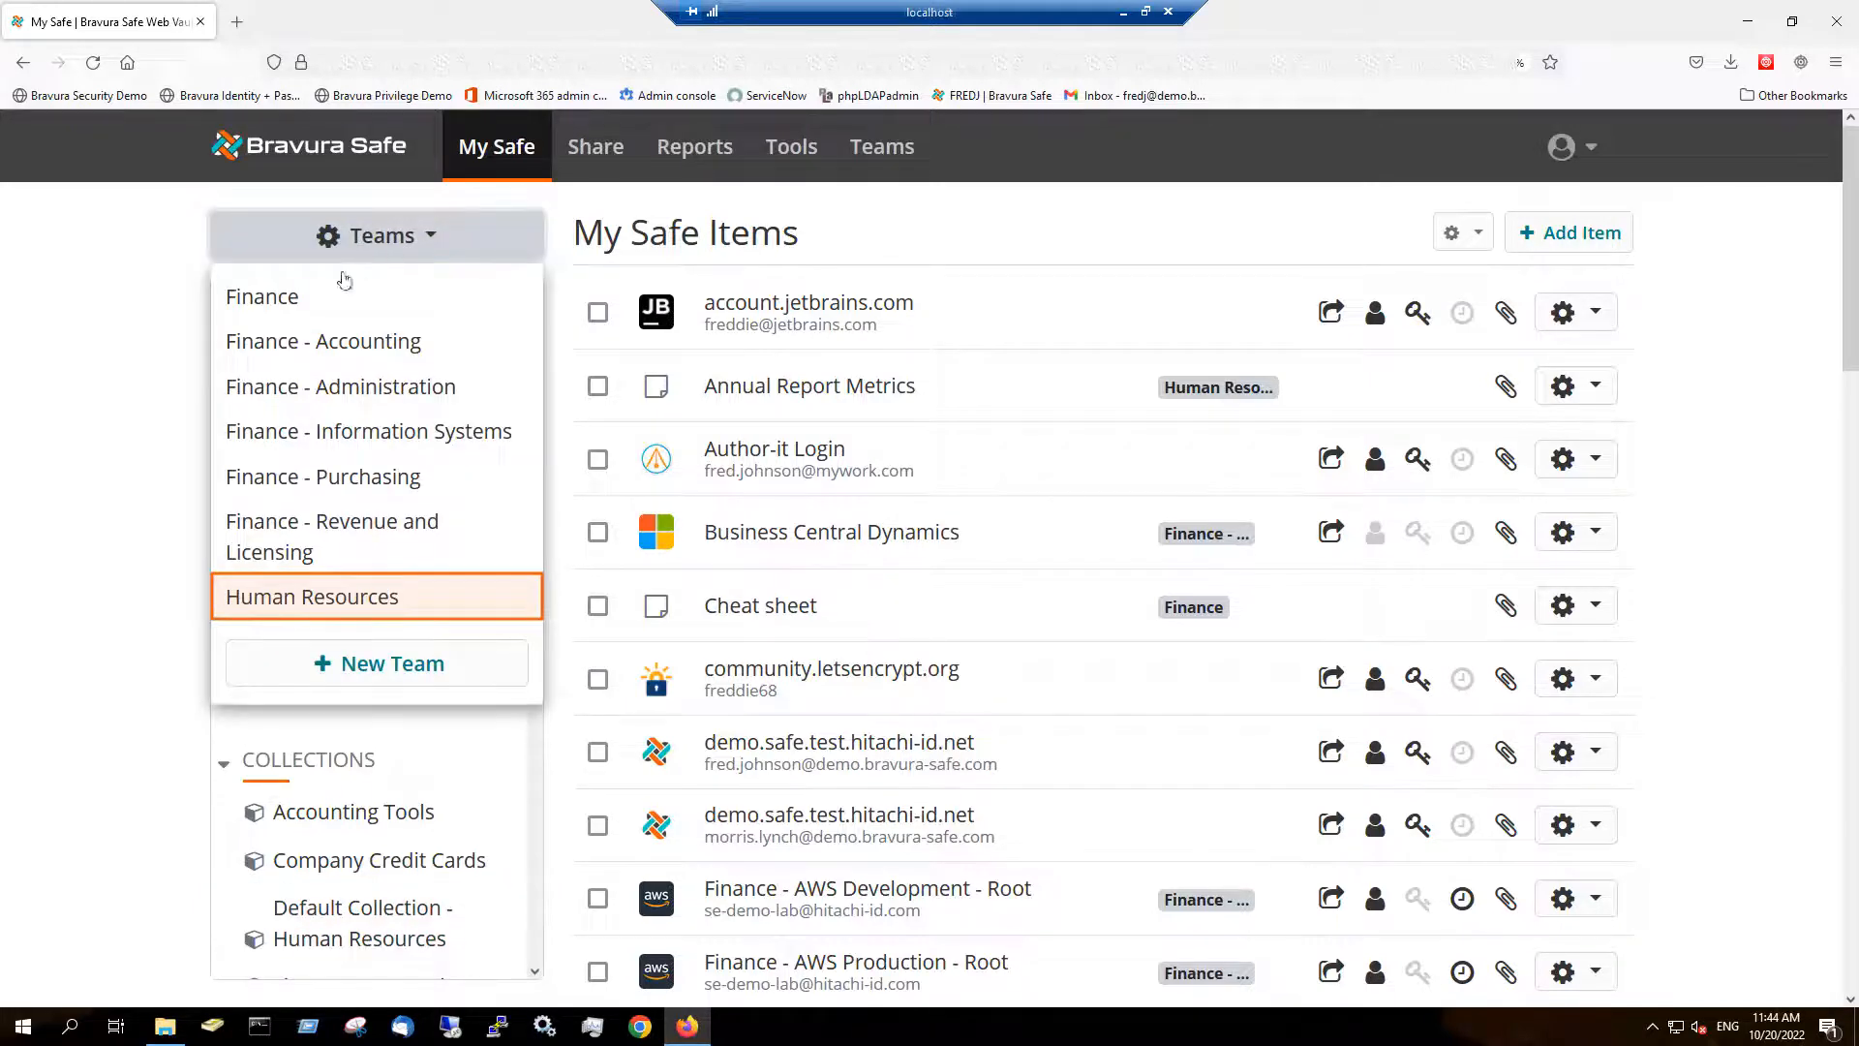
{"action": "left_click", "coordinate": [276, 600]}
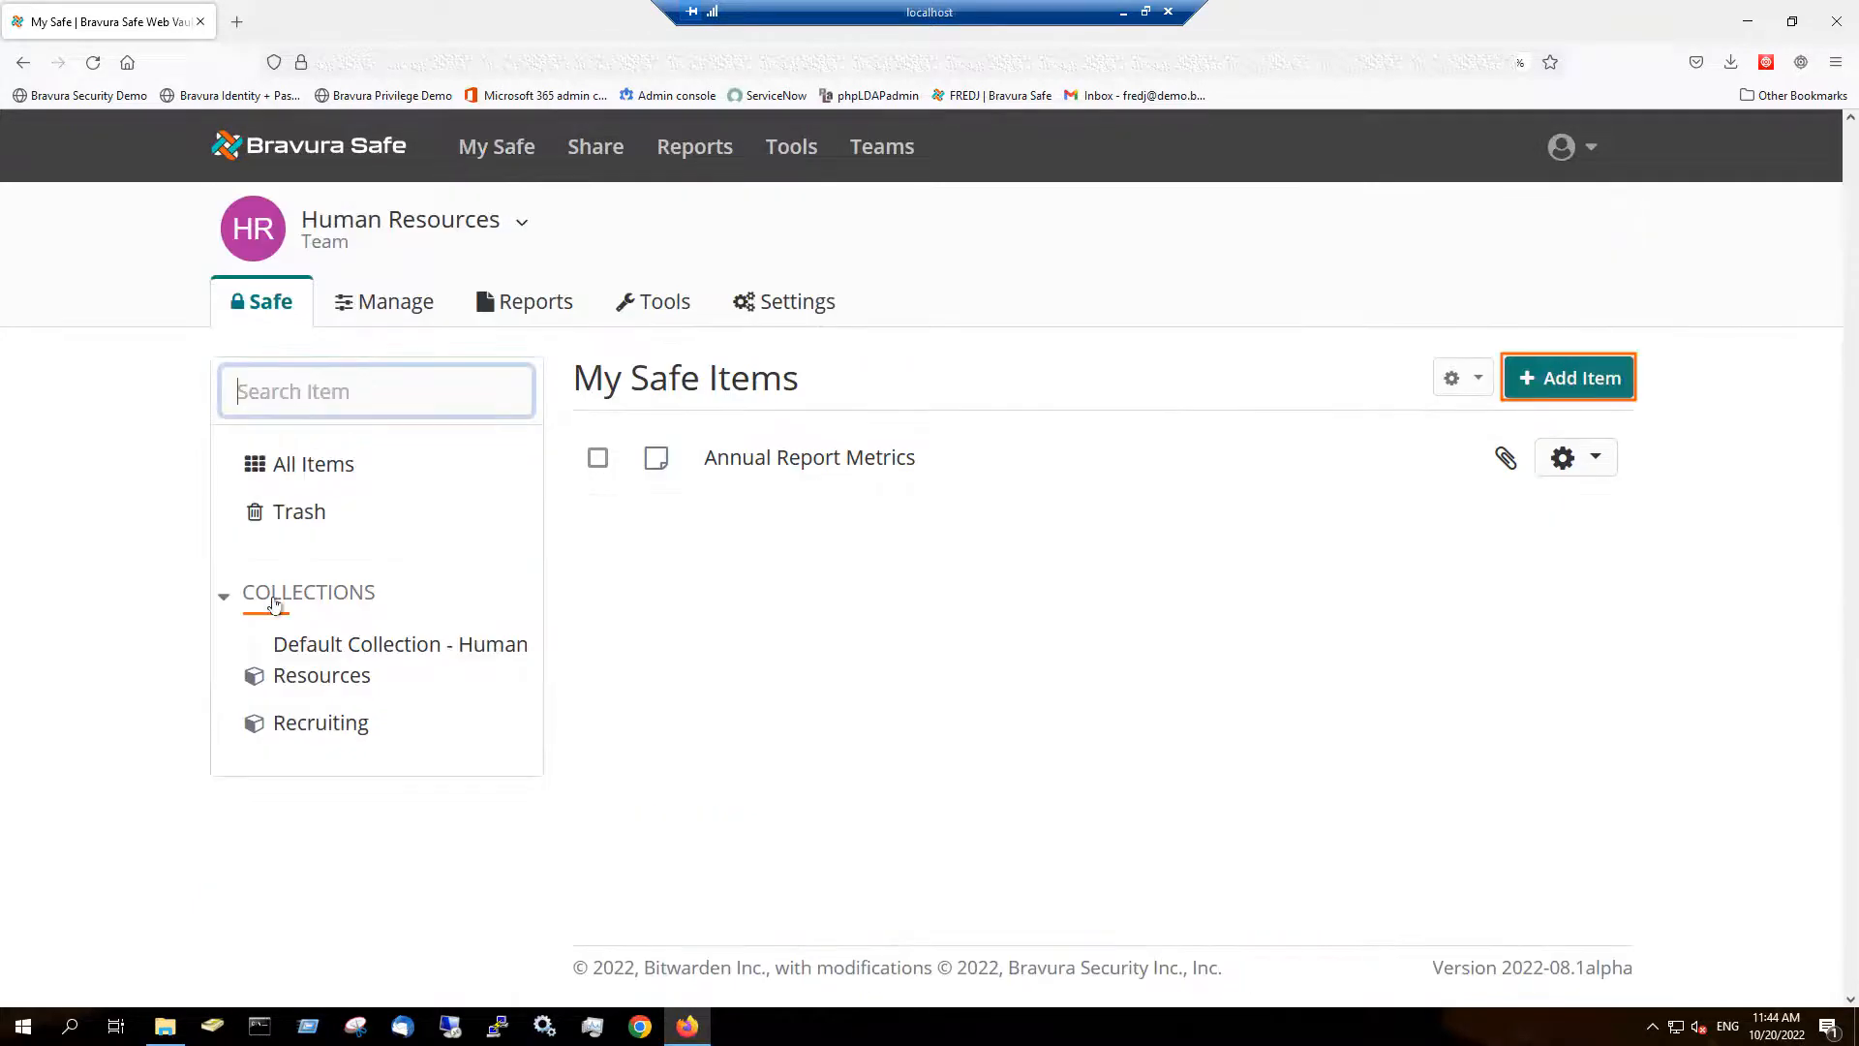
{"action": "left_click", "coordinate": [1552, 377]}
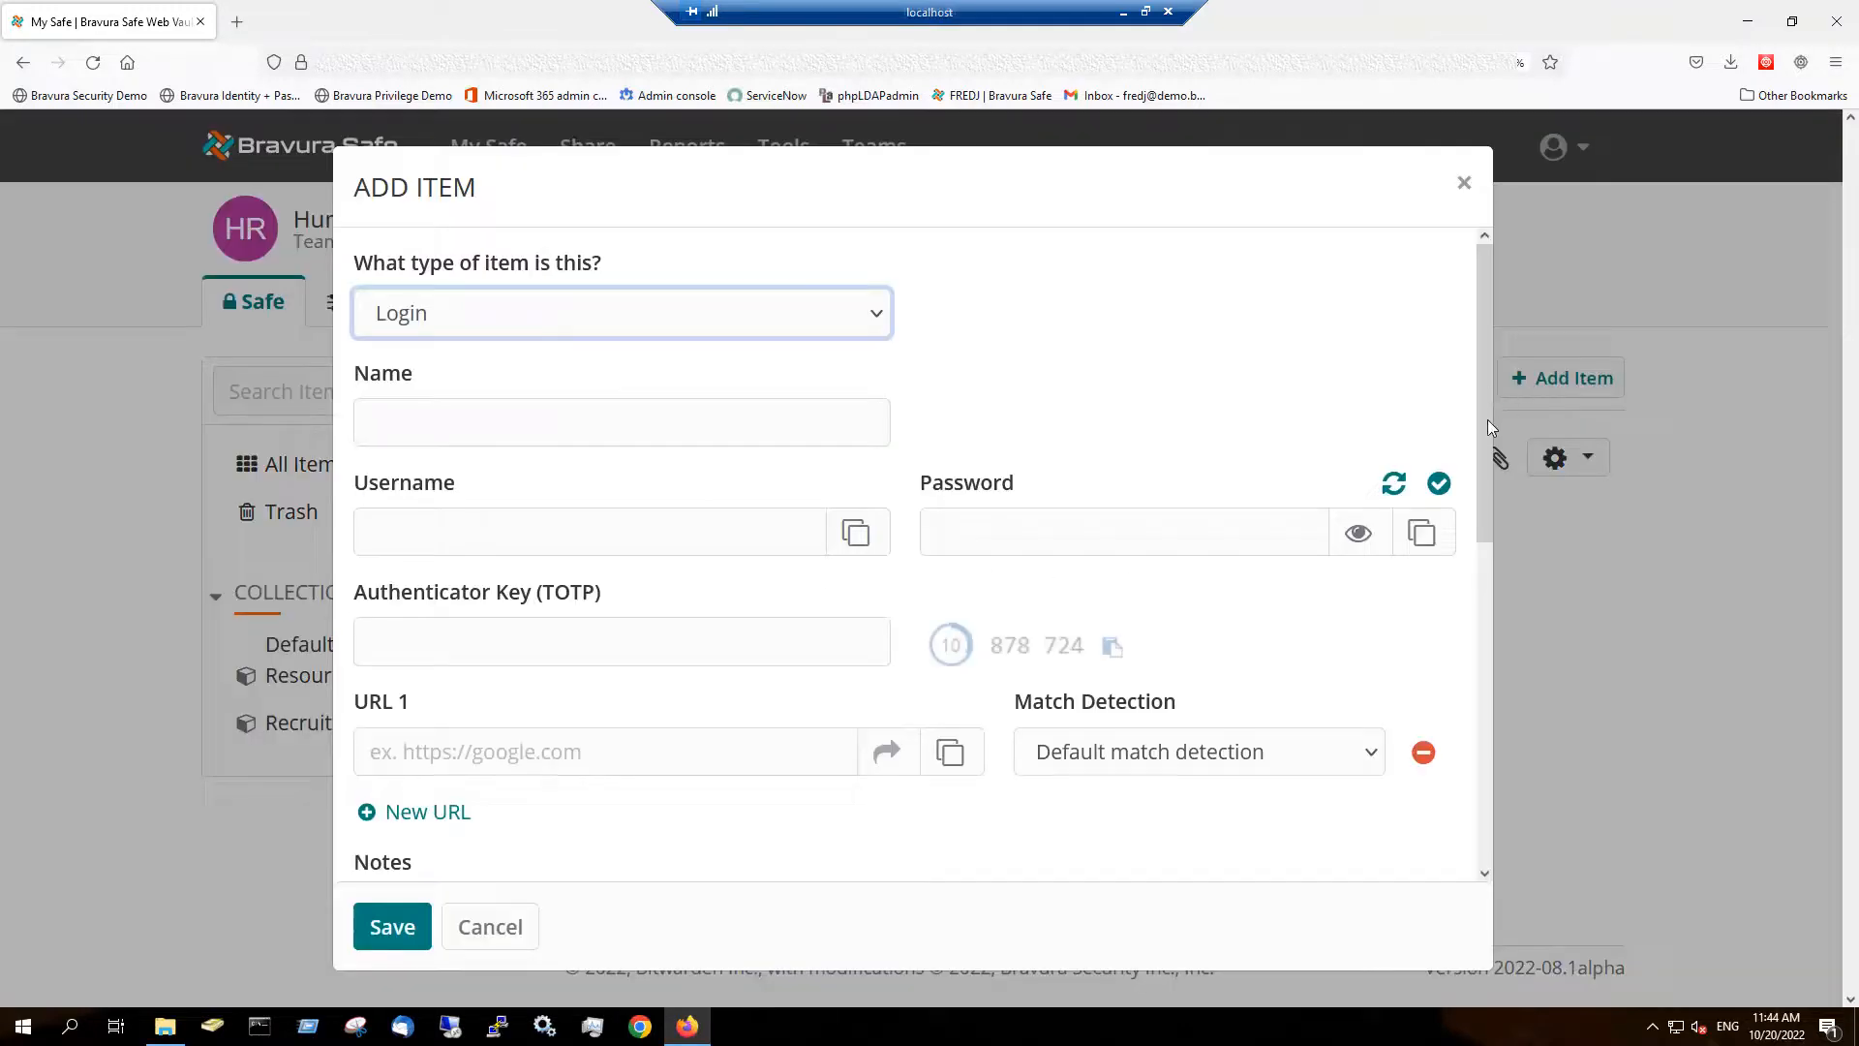
{"action": "left_click_drag", "start_coordinate": [1487, 420], "coordinate": [1487, 740]}
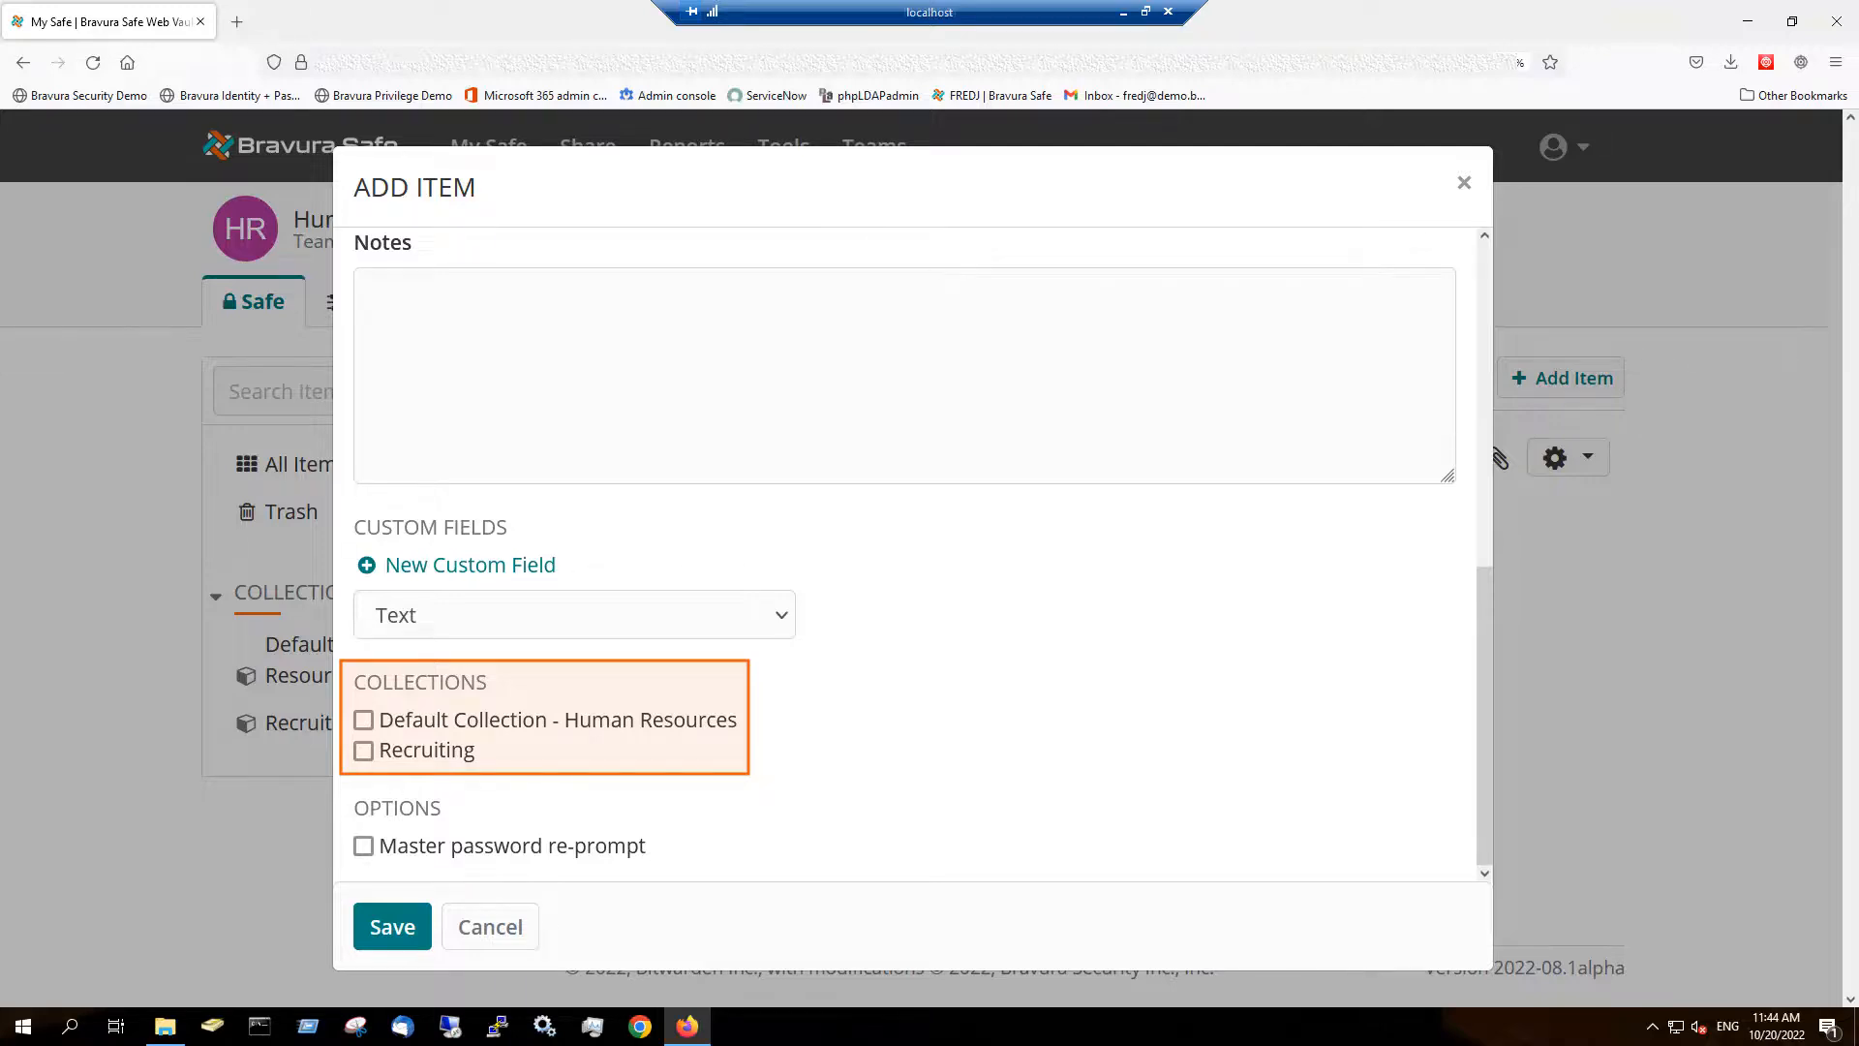
{"action": "left_click", "coordinate": [494, 927]}
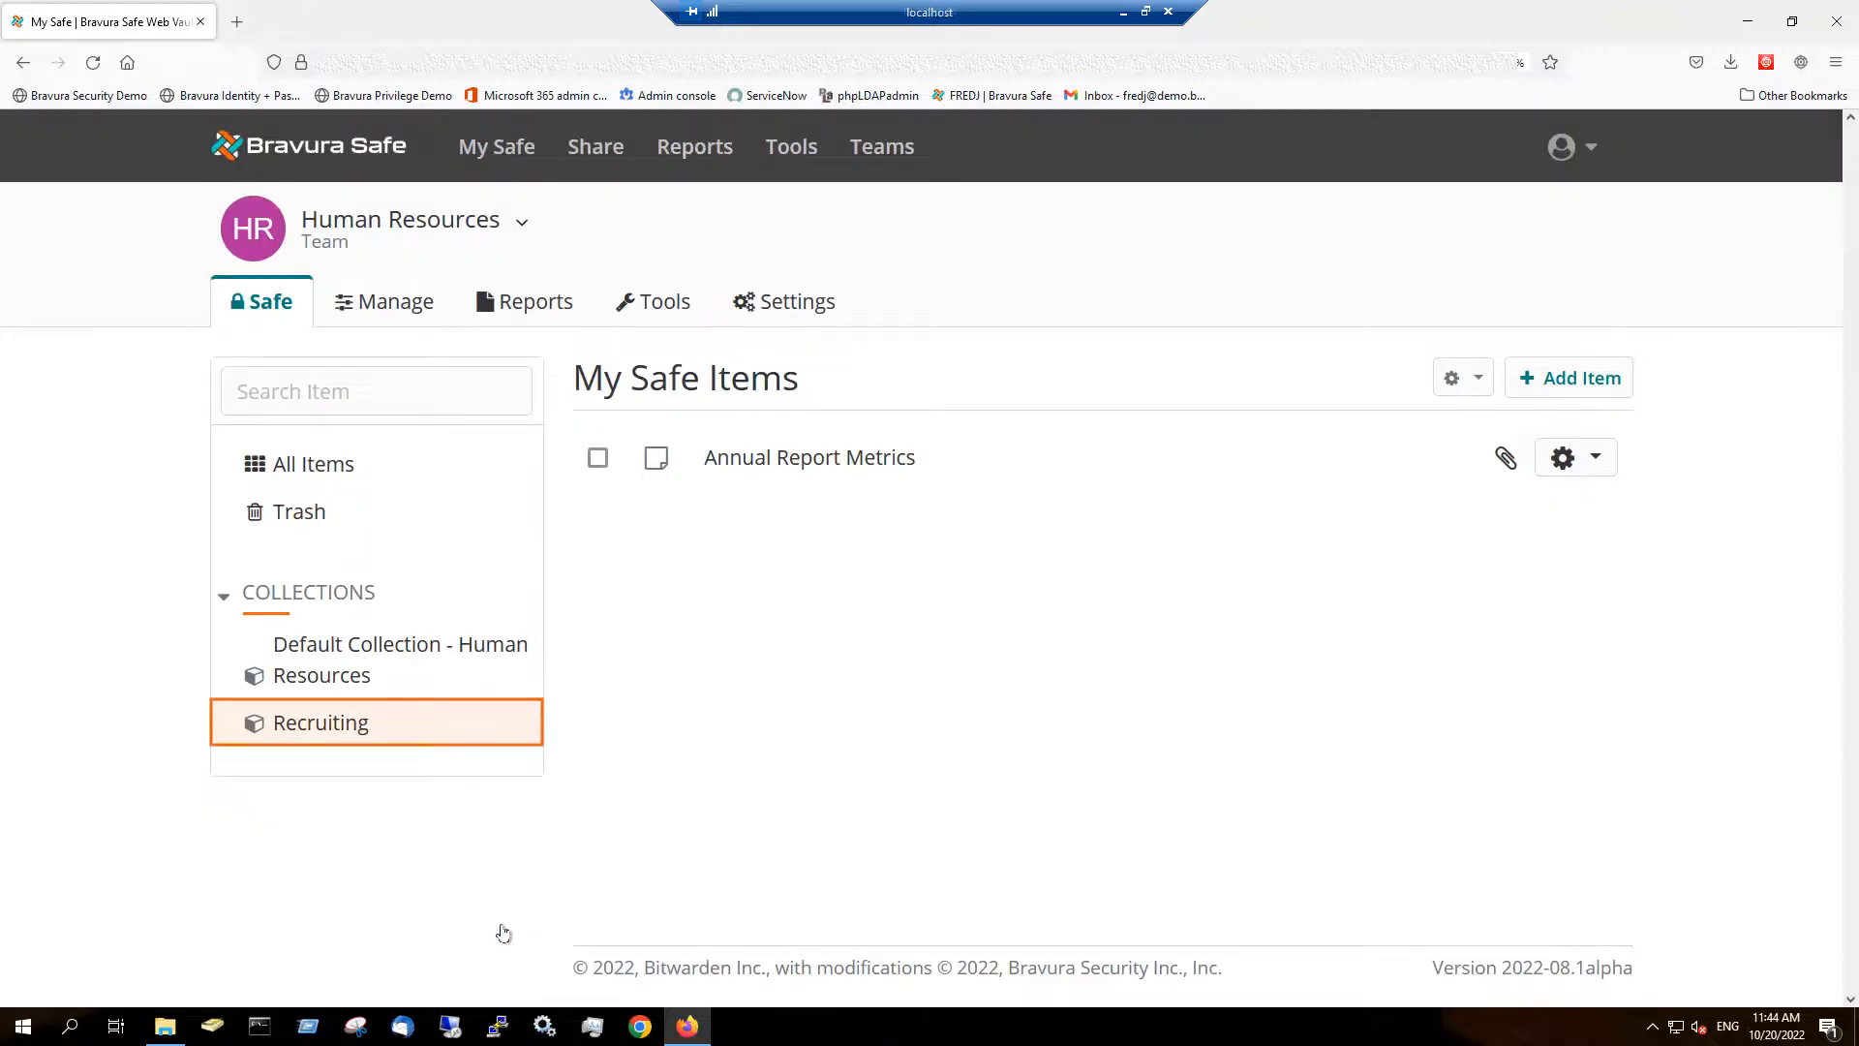
Step: Examine the new-item collection choices from within the Recruiting collection, discard the form and return to the personal safe
{"action": "left_click", "coordinate": [317, 728]}
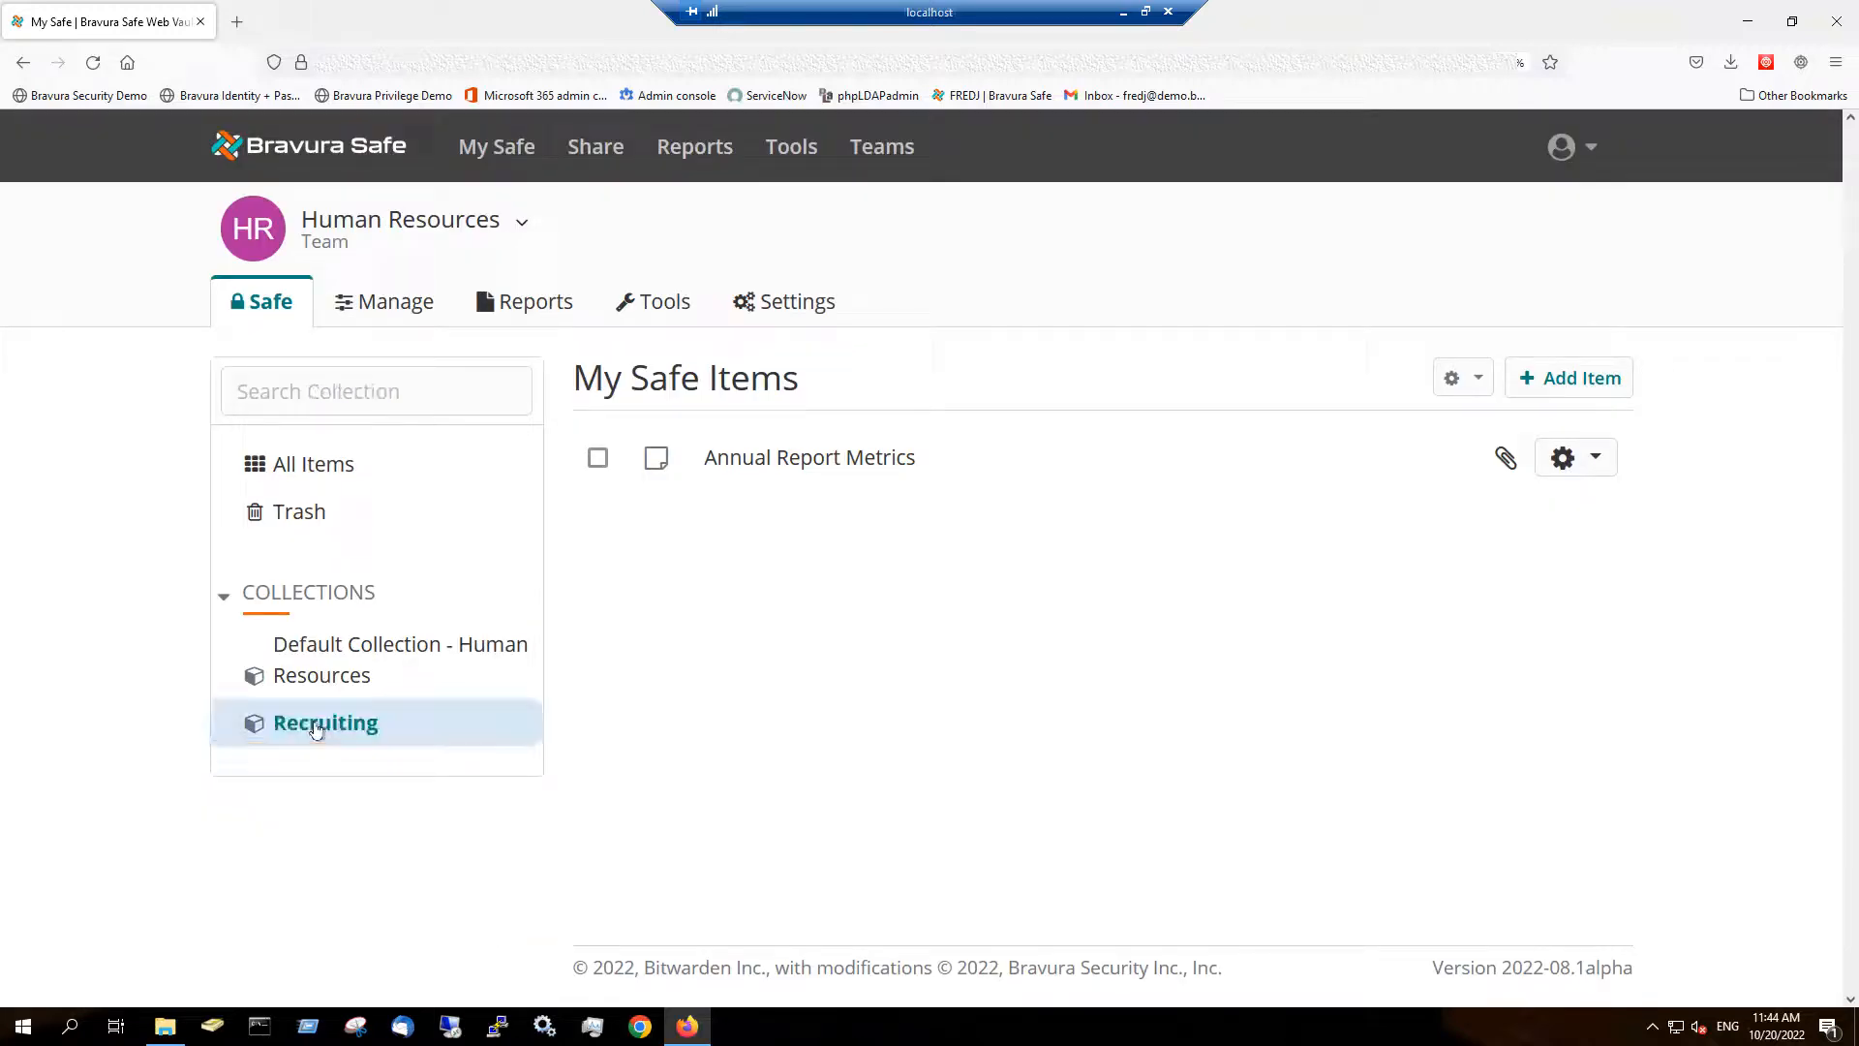
{"action": "left_click", "coordinate": [1560, 380]}
{"action": "left_click_drag", "start_coordinate": [1483, 404], "coordinate": [1483, 727]}
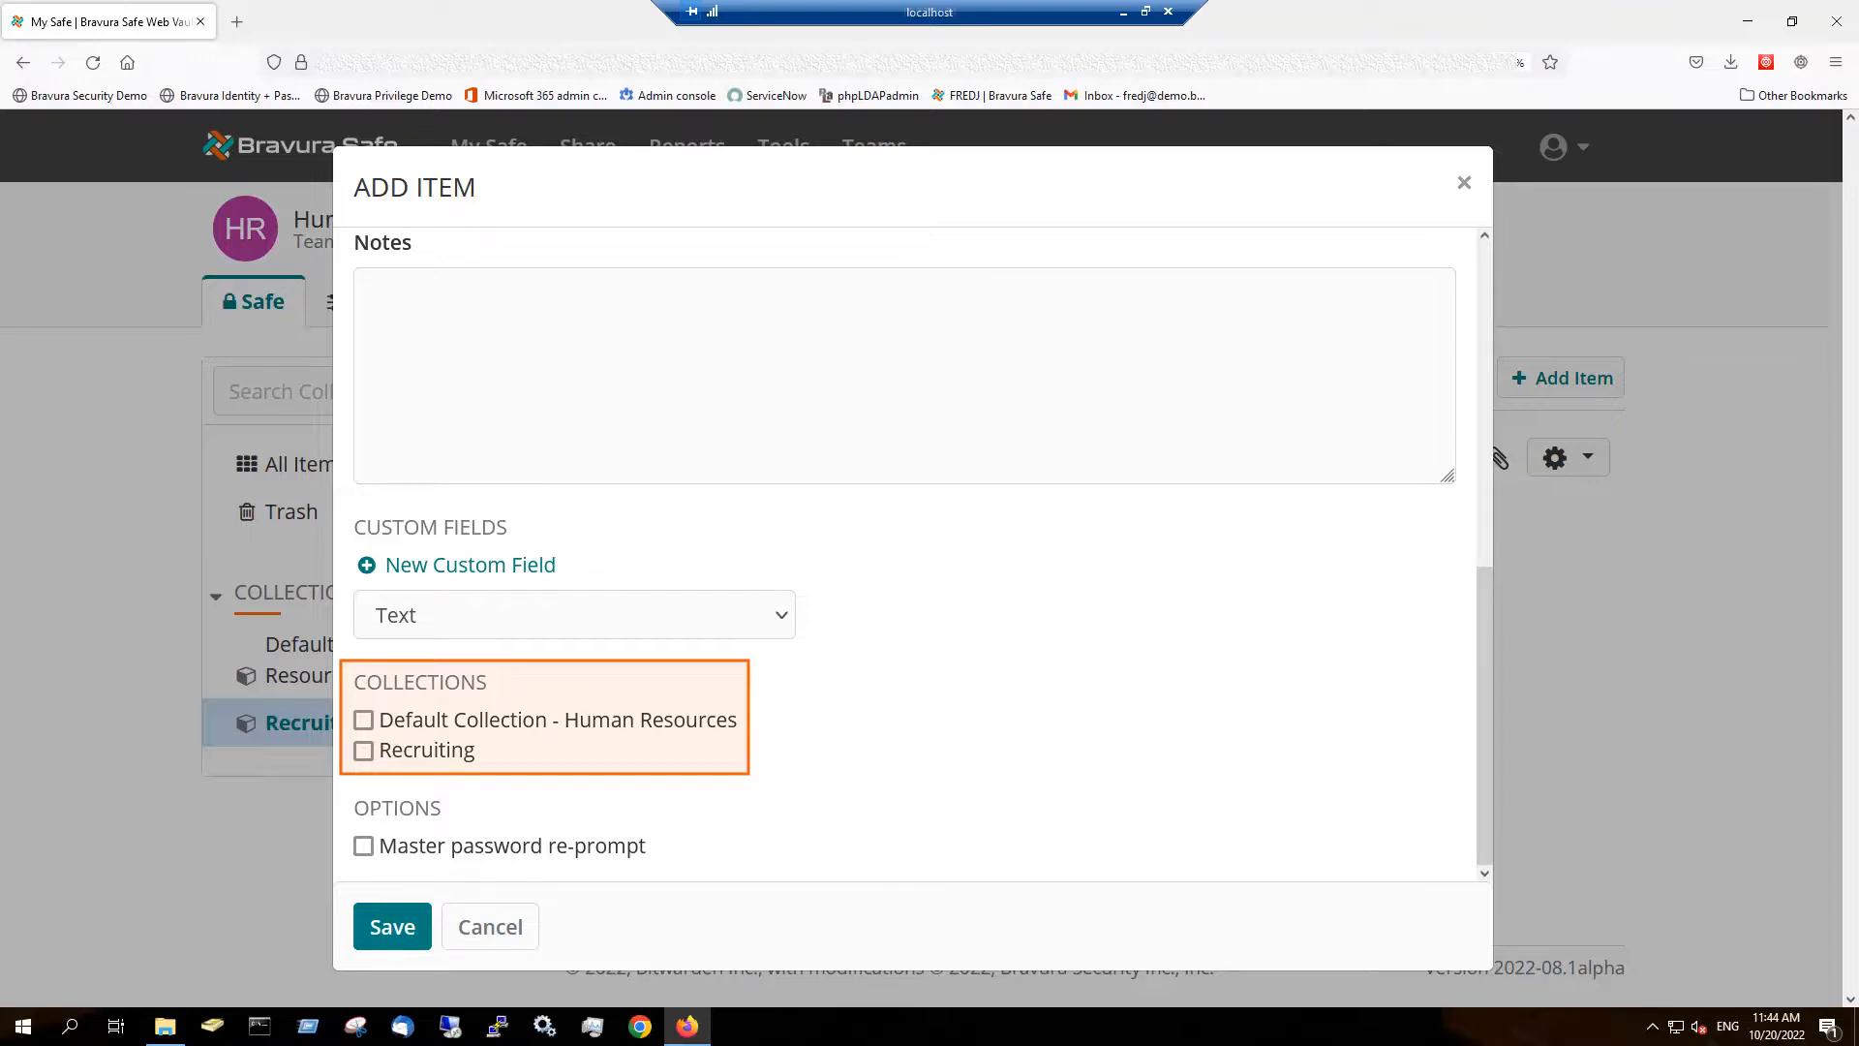
{"action": "left_click", "coordinate": [490, 926]}
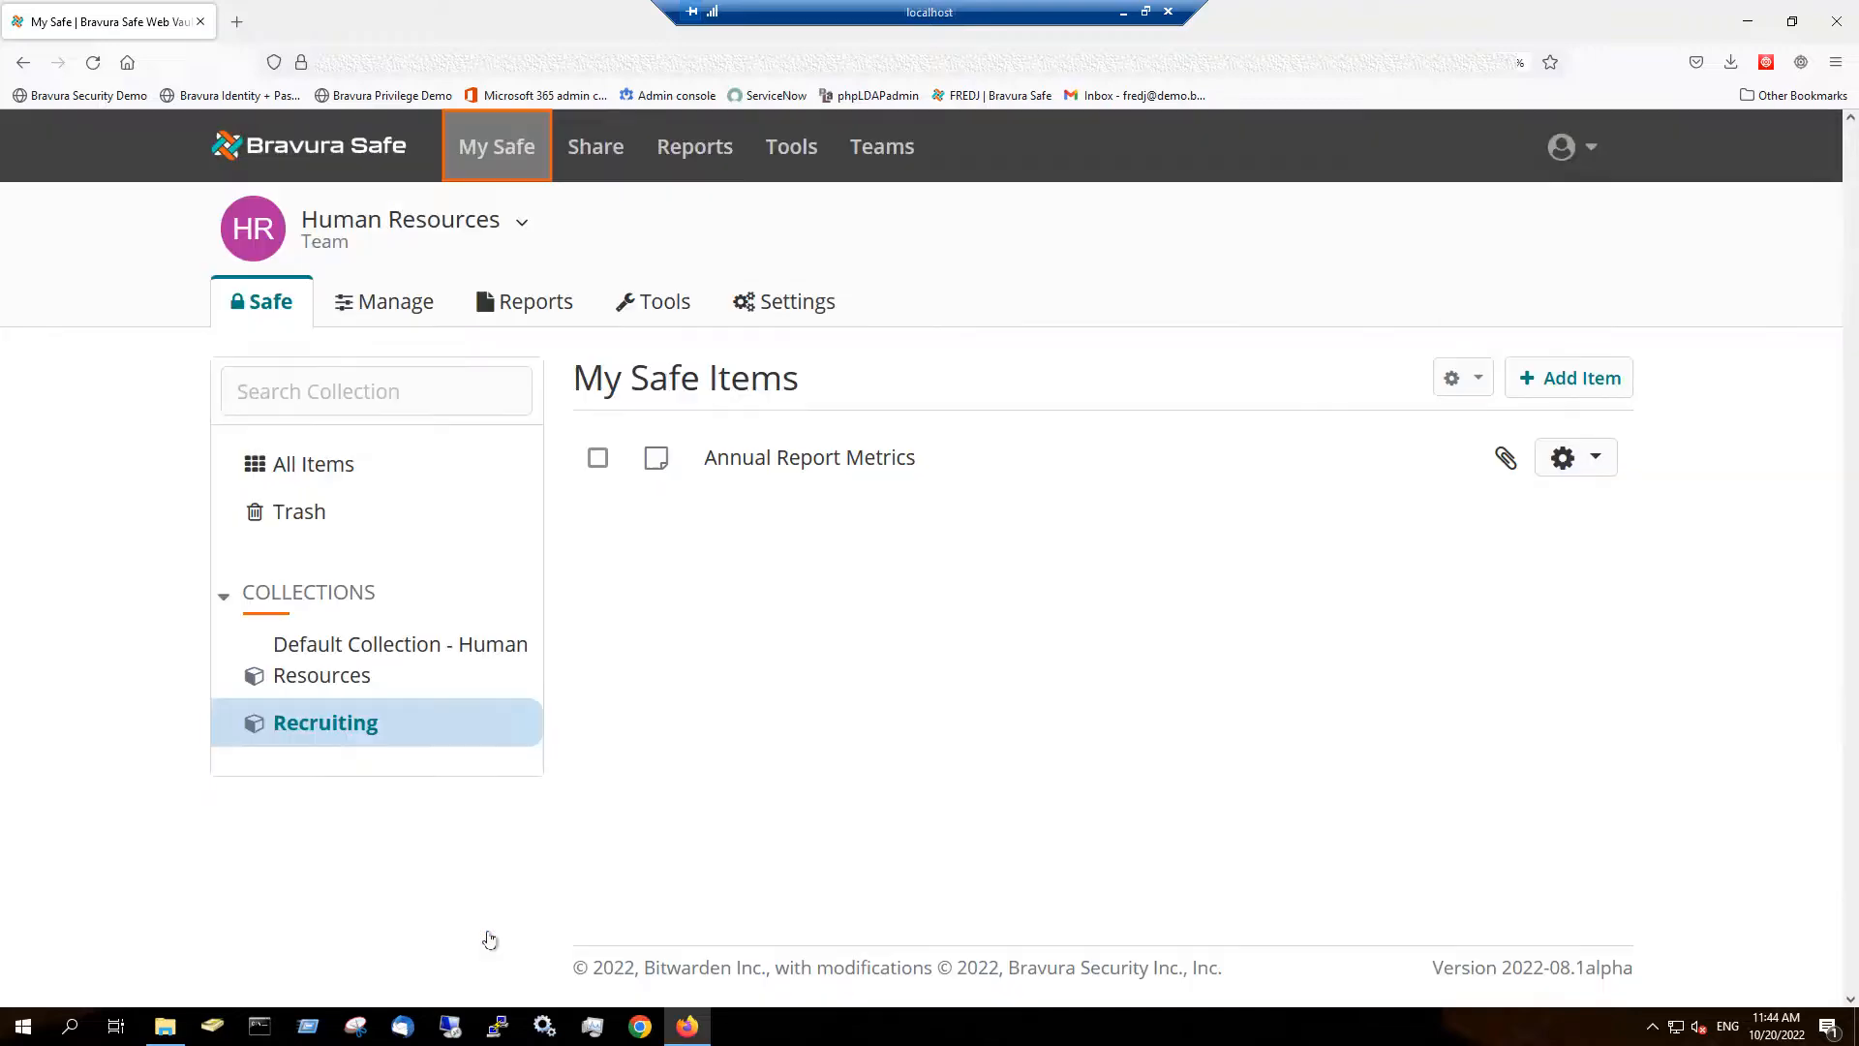
{"action": "left_click", "coordinate": [492, 153]}
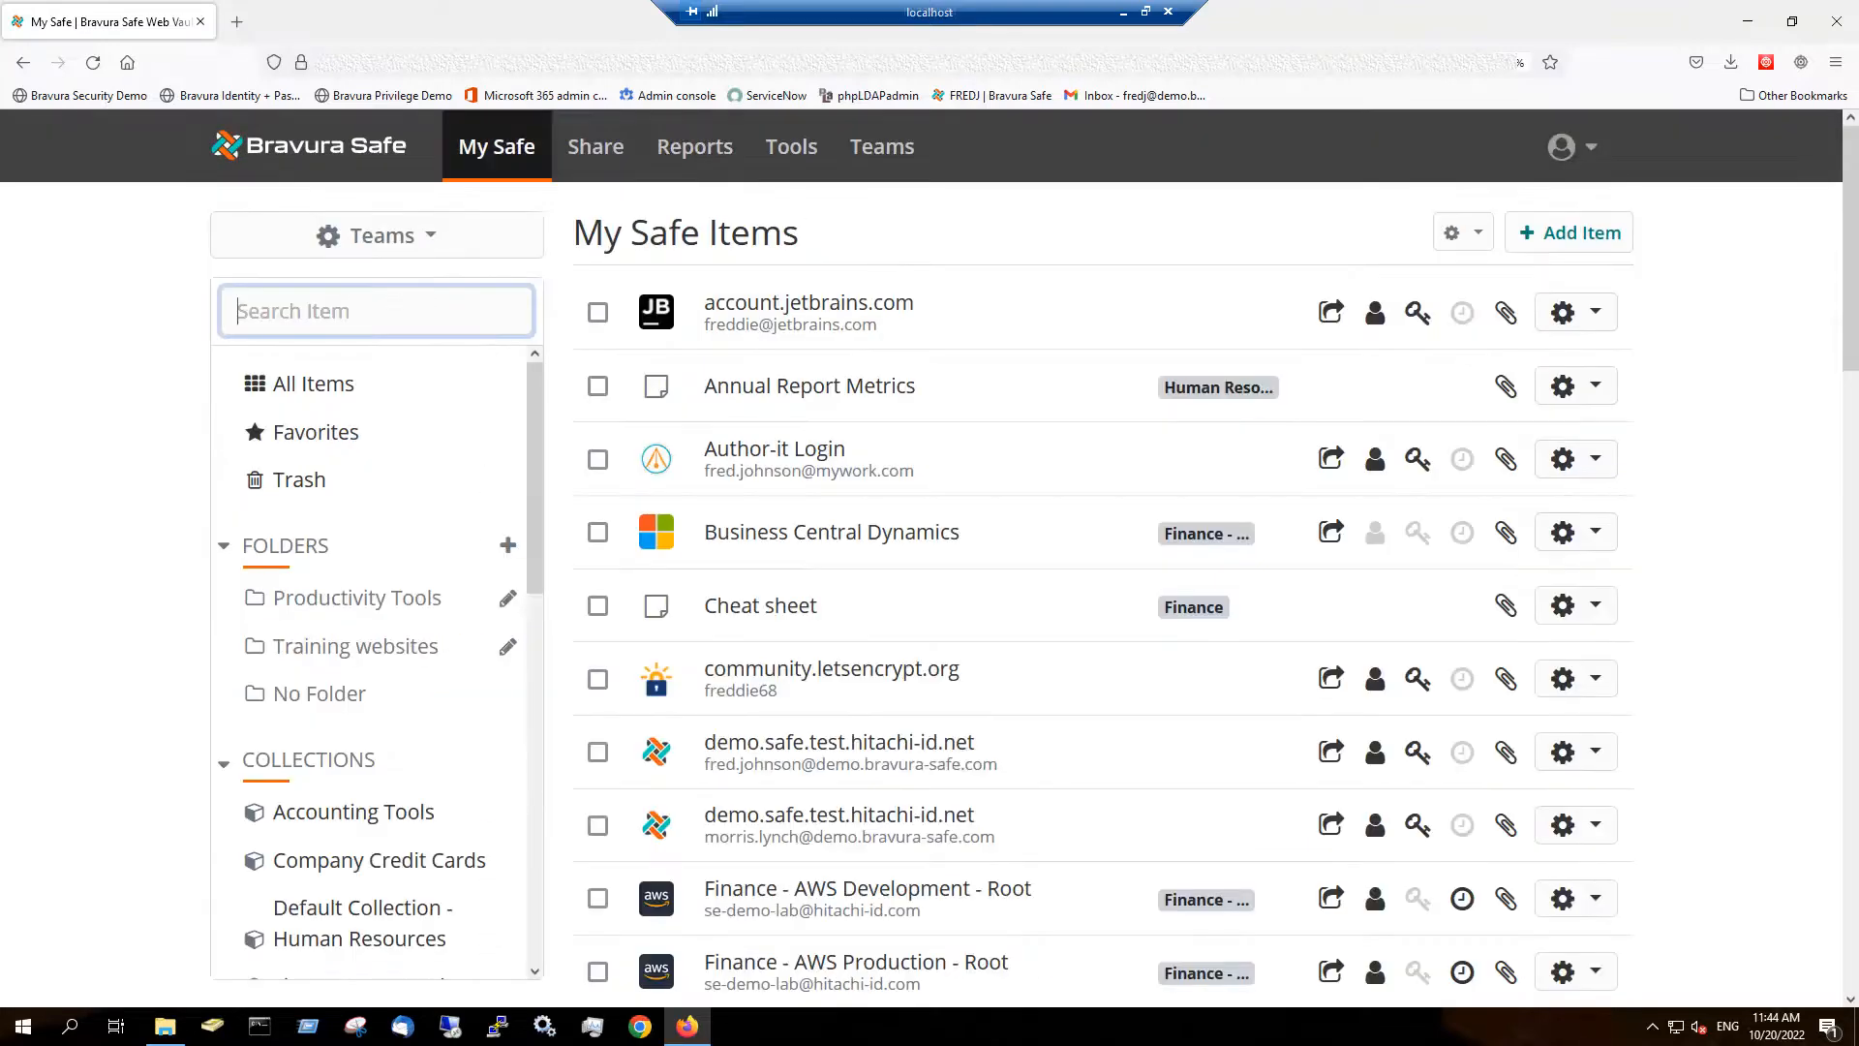